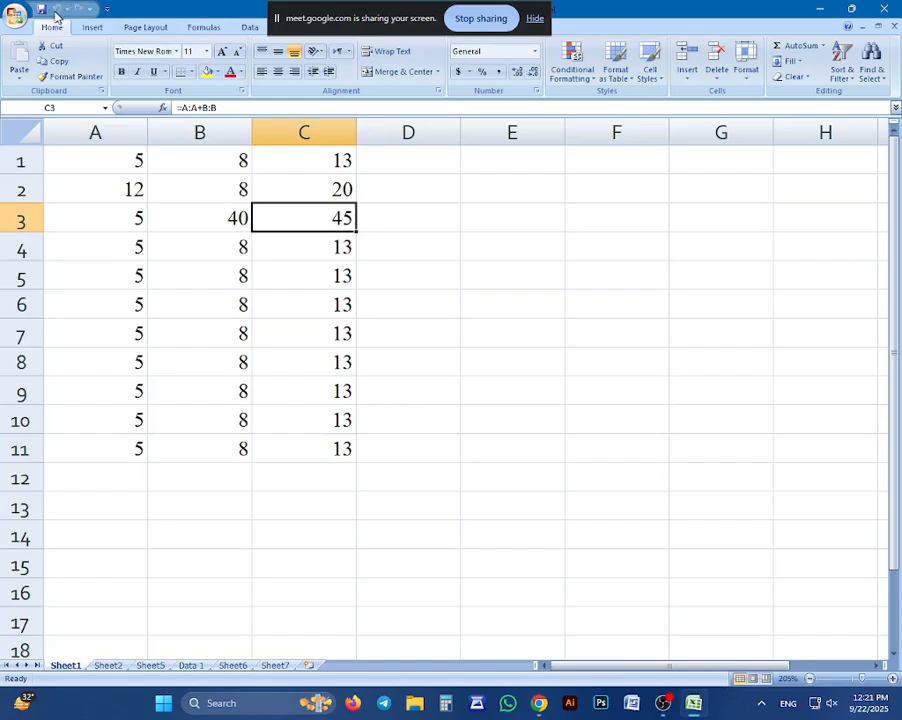
pyautogui.click(88, 29)
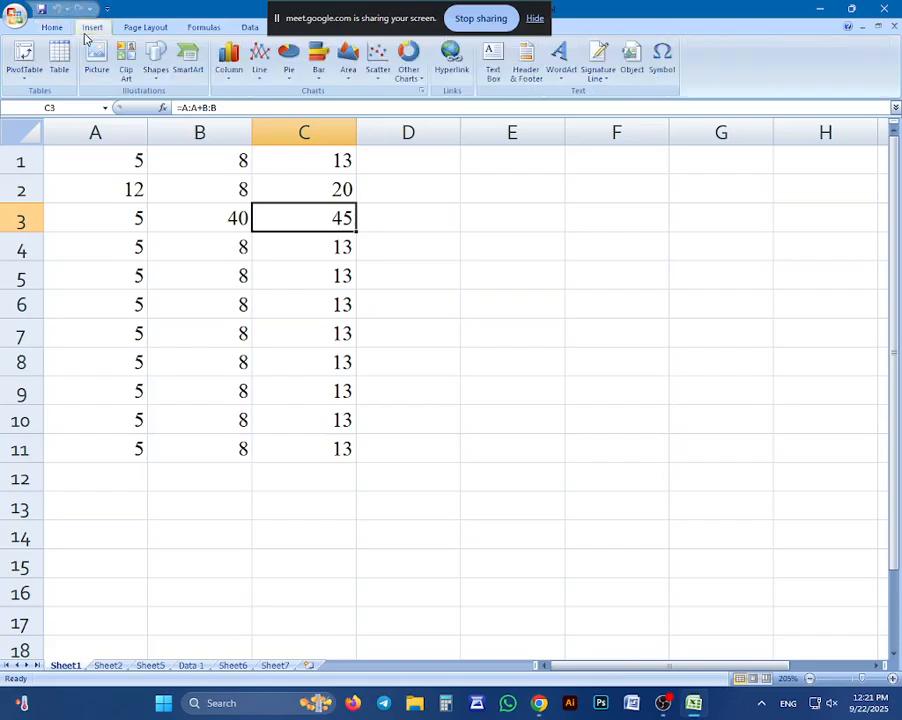
pyautogui.click(158, 31)
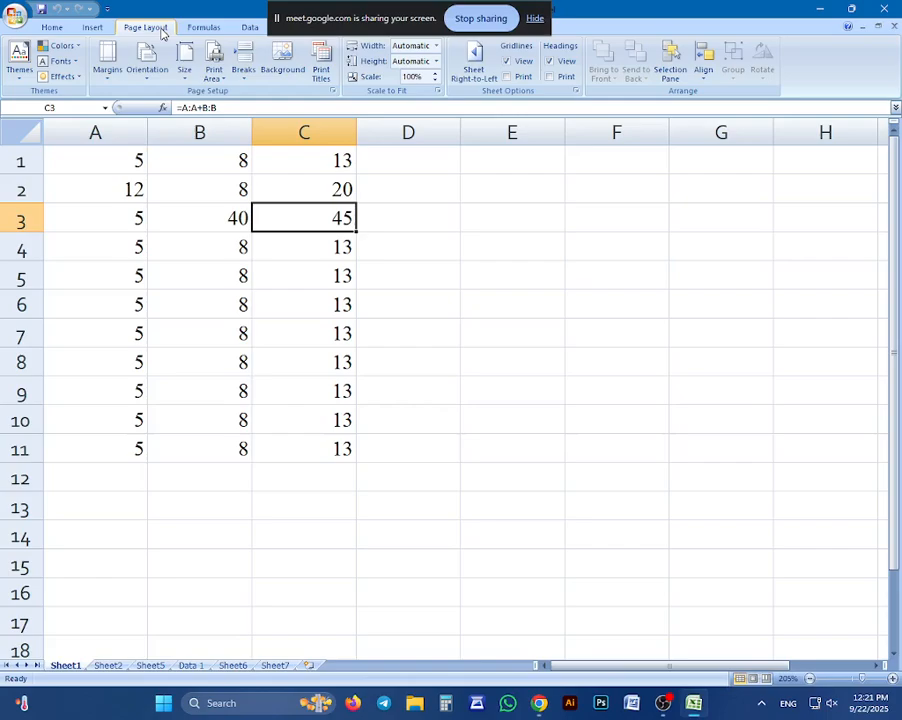
pyautogui.scroll(-1, 292, 172)
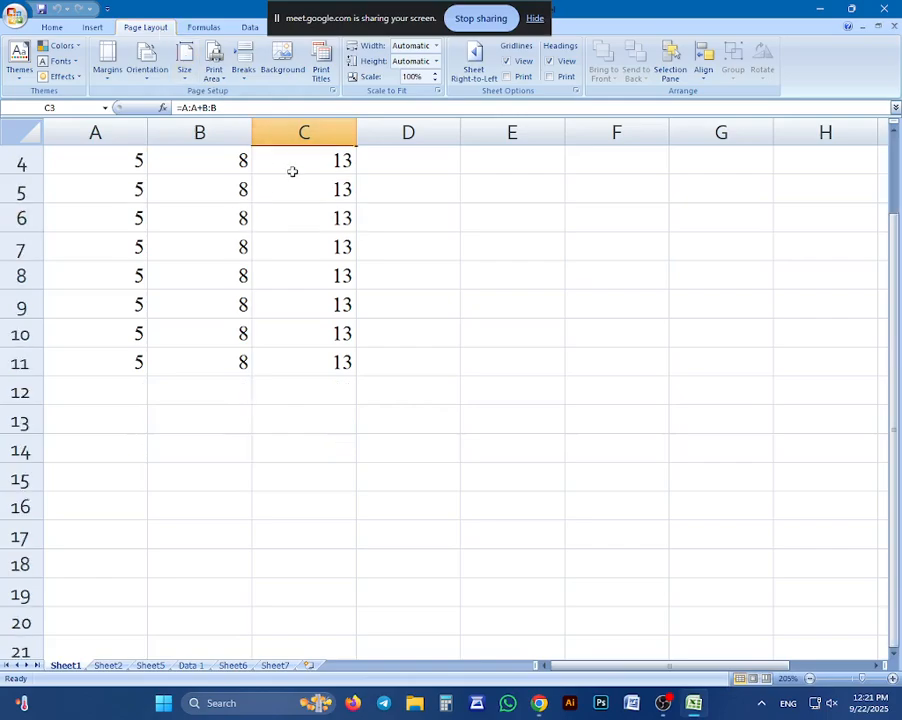
pyautogui.scroll(1, 255, 250)
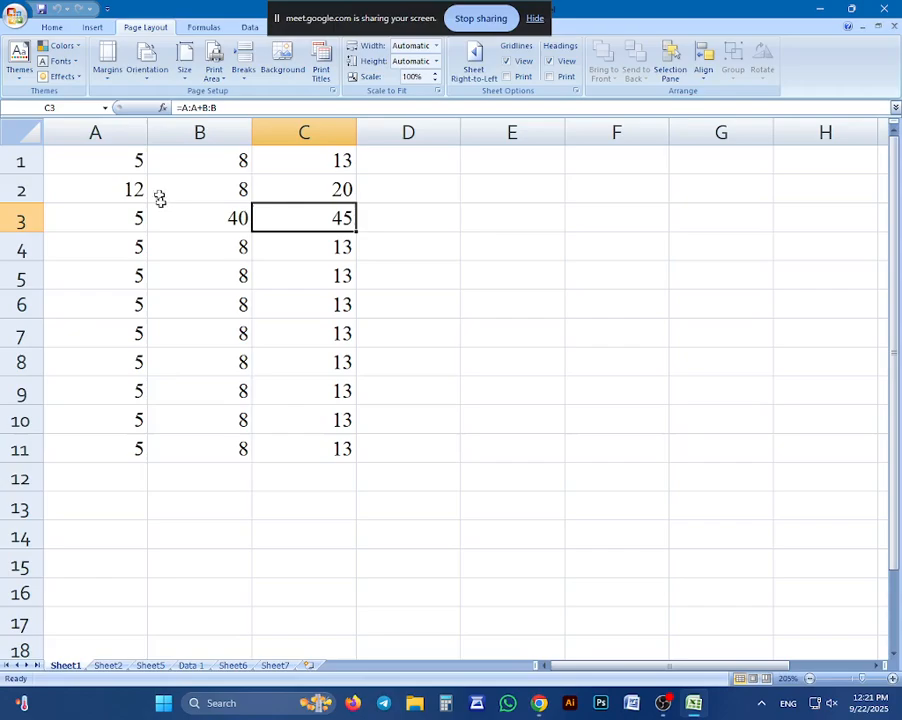
# Step: Switch to Sheet5 and start inserting the DATE function in cell A1
pyautogui.click(152, 666)
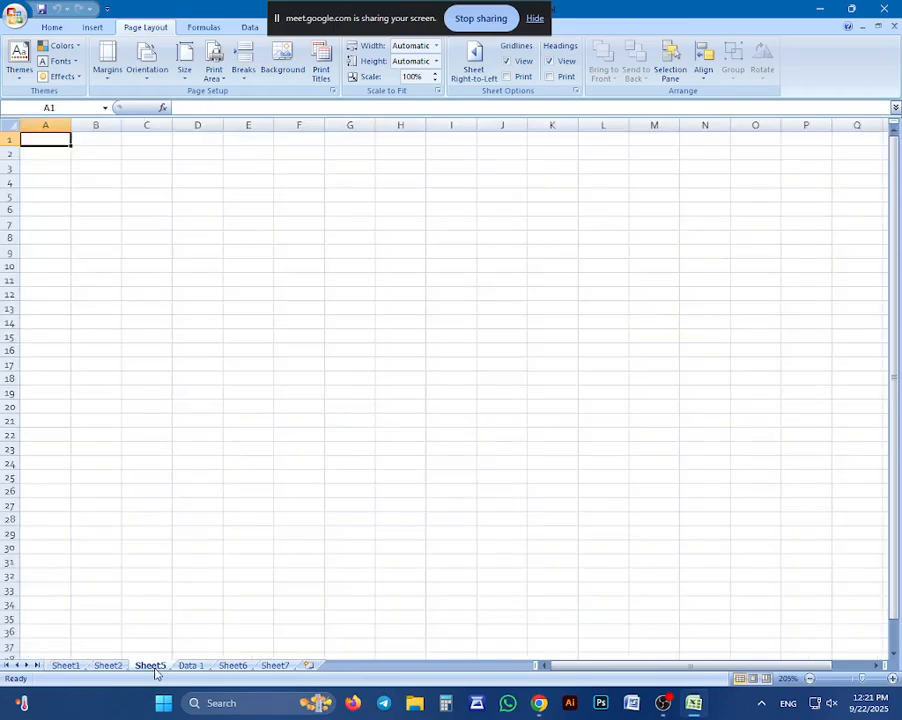
pyautogui.click(200, 32)
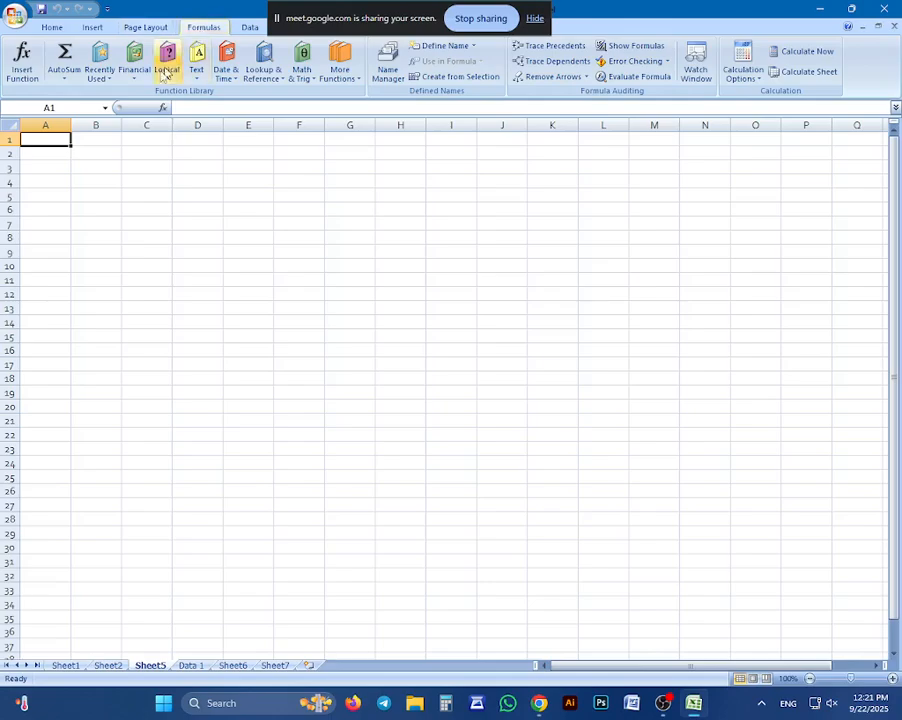
pyautogui.click(24, 62)
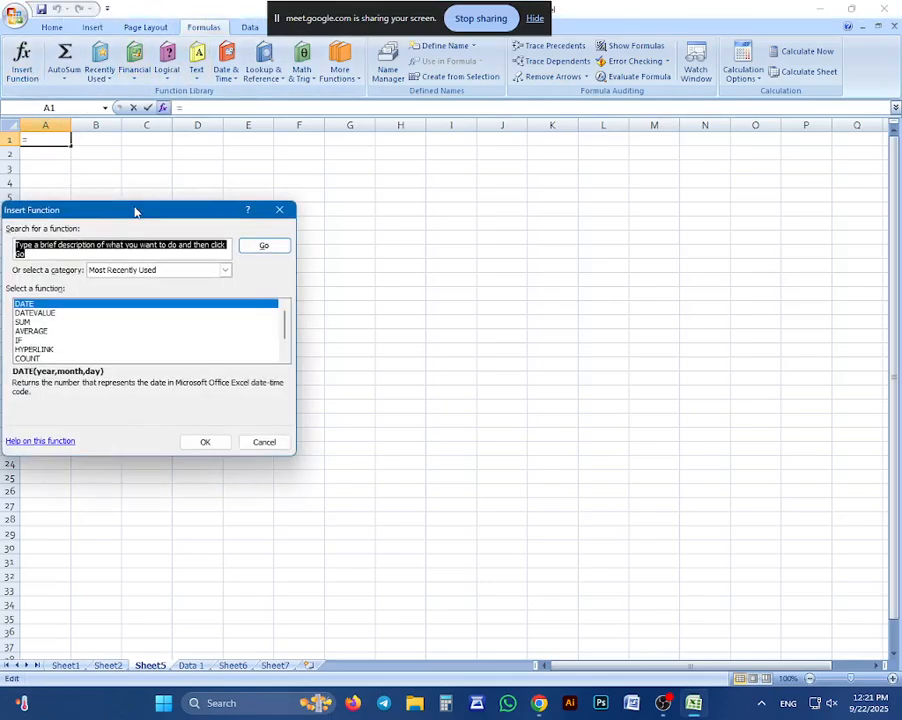
pyautogui.moveTo(136, 210); pyautogui.dragTo(290, 161)
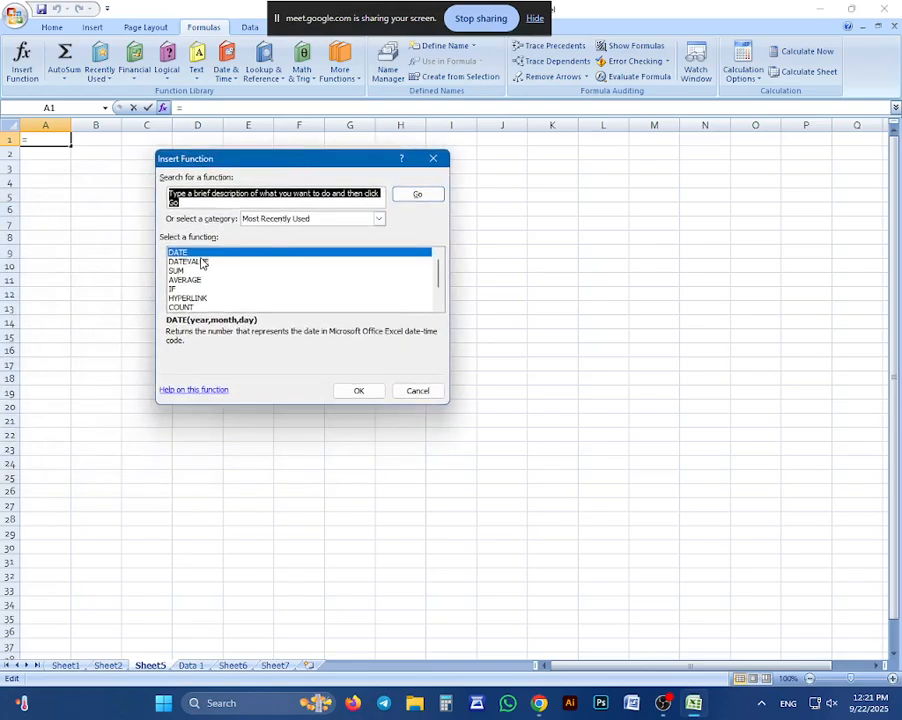
pyautogui.click(355, 391)
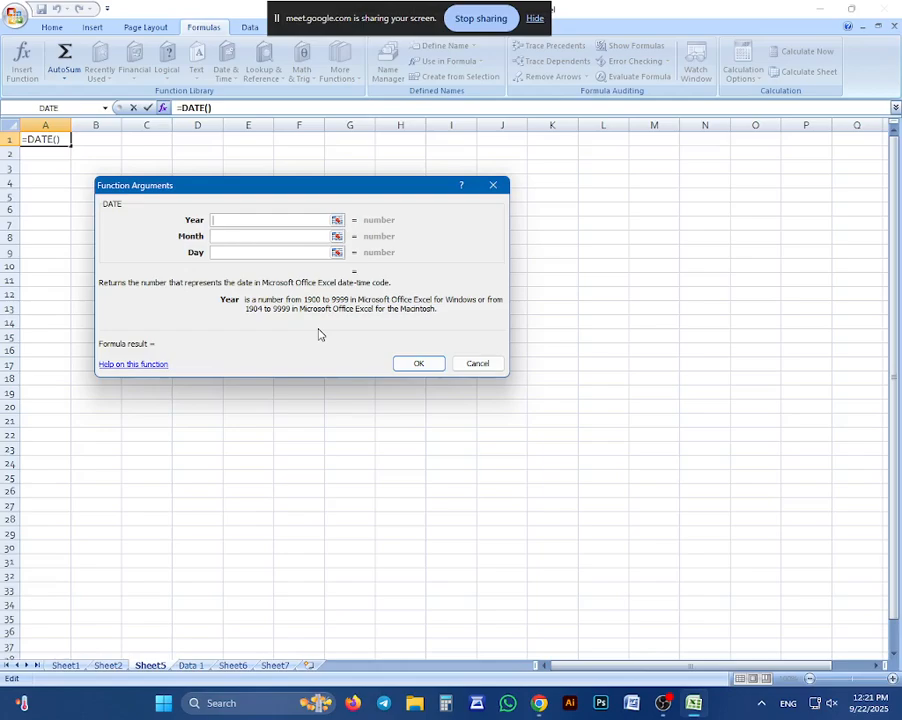
# Step: Complete the DATE function with year 2025, month 12 and day 1-31, and fill it down from A1 to A5
pyautogui.write('202')
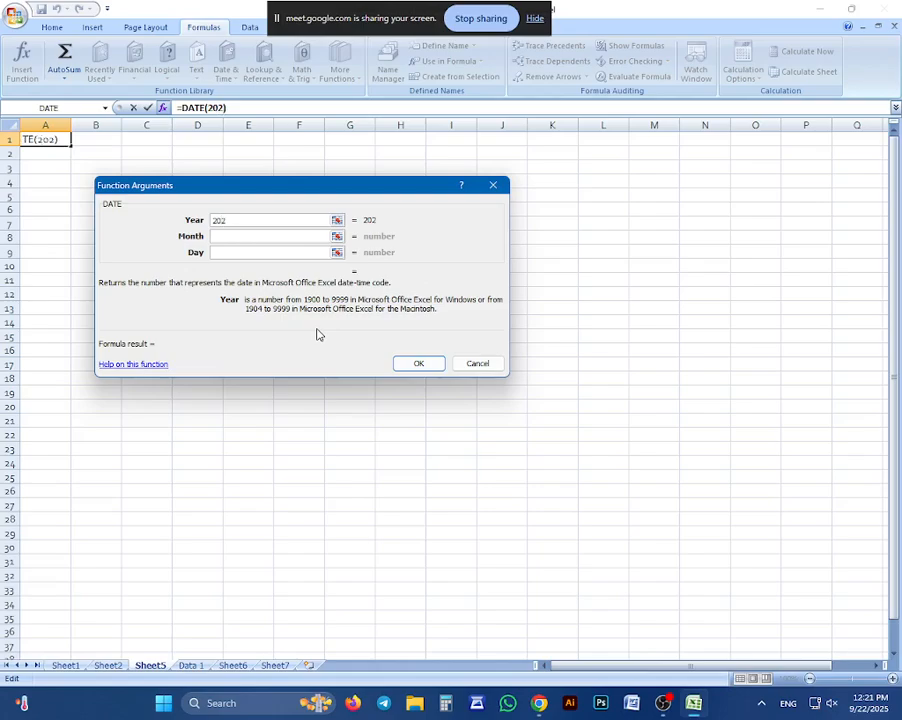
pyautogui.write('5')
pyautogui.click(222, 236)
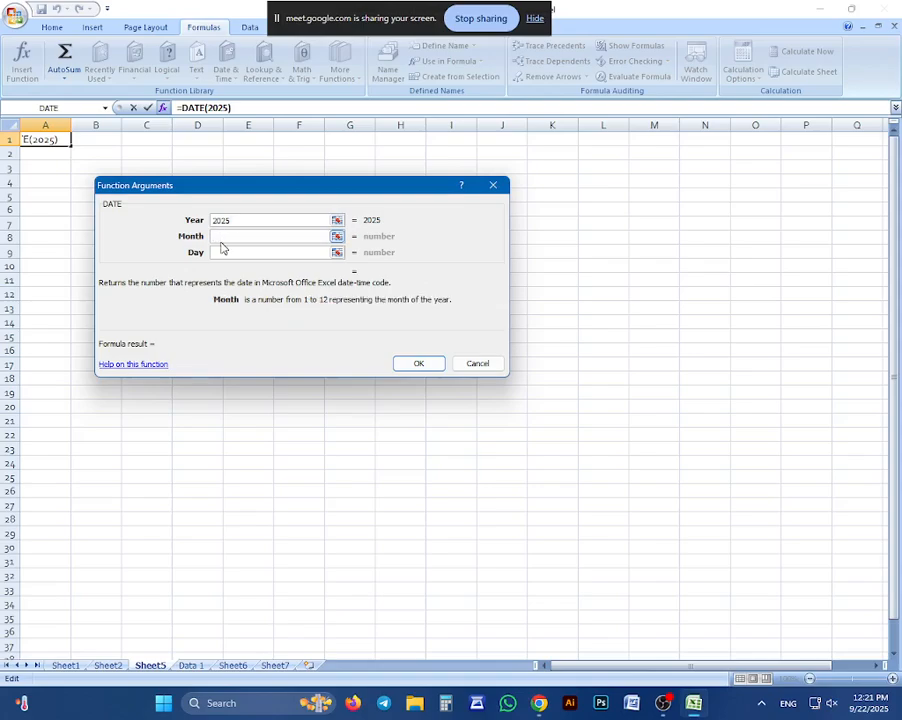
pyautogui.write('1')
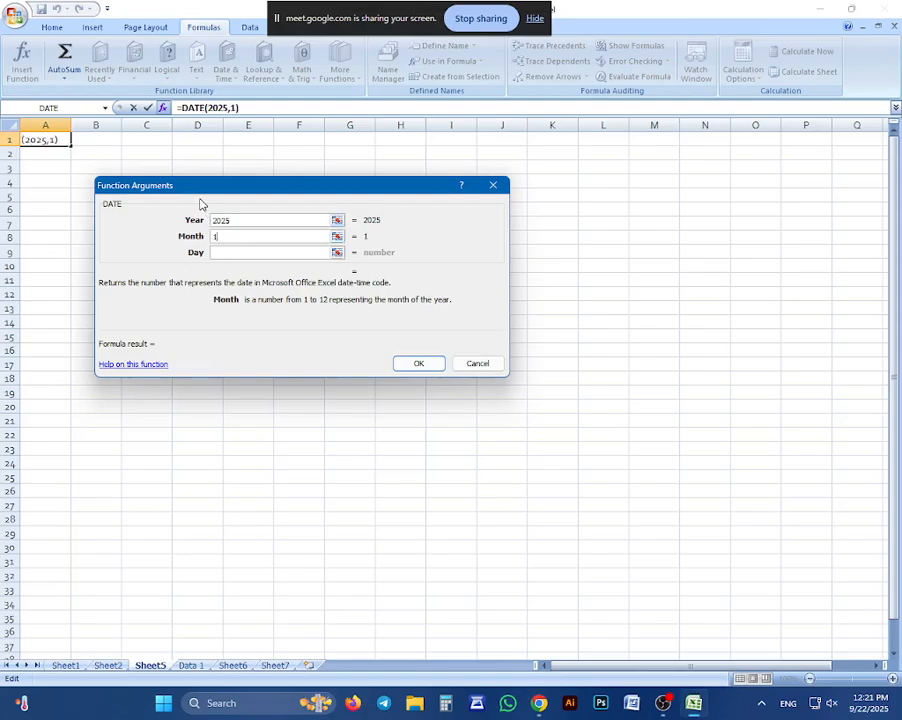
pyautogui.press('BackSpace')
pyautogui.write('12')
pyautogui.press('Tab')
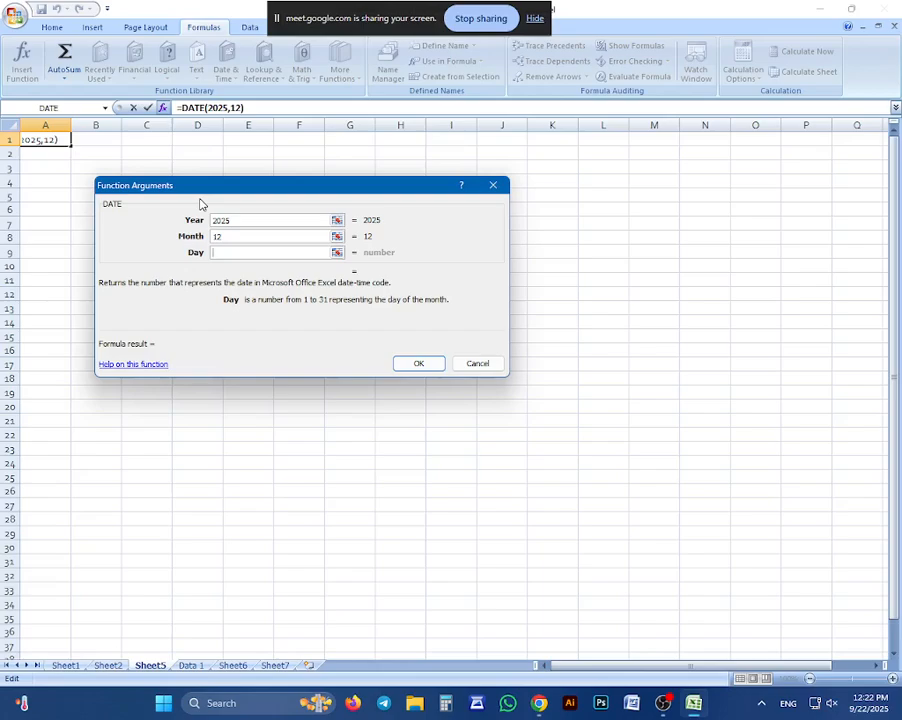
pyautogui.write('1-31')
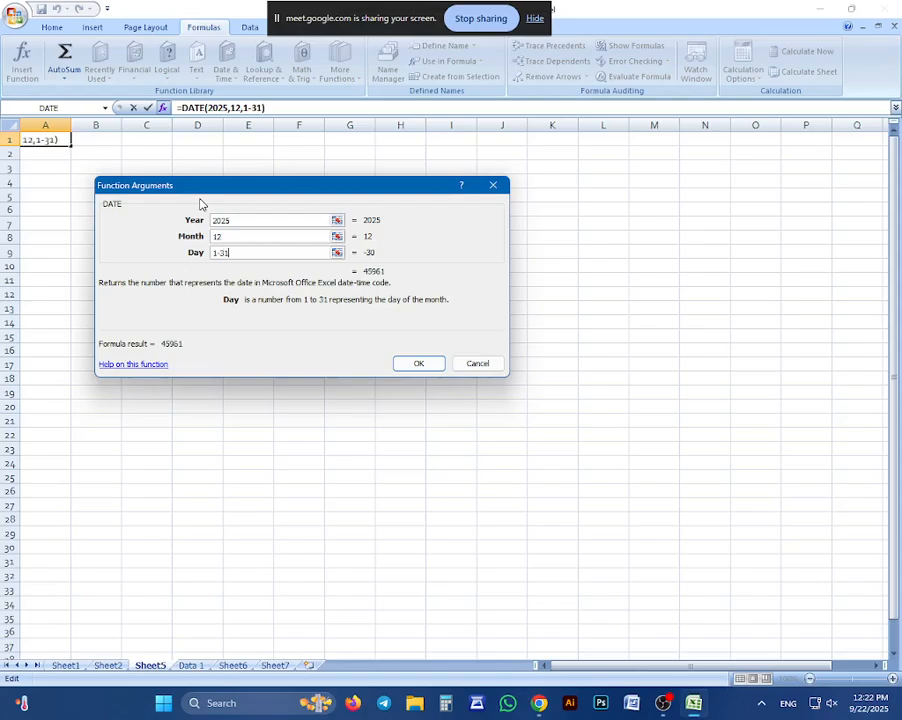
pyautogui.click(419, 363)
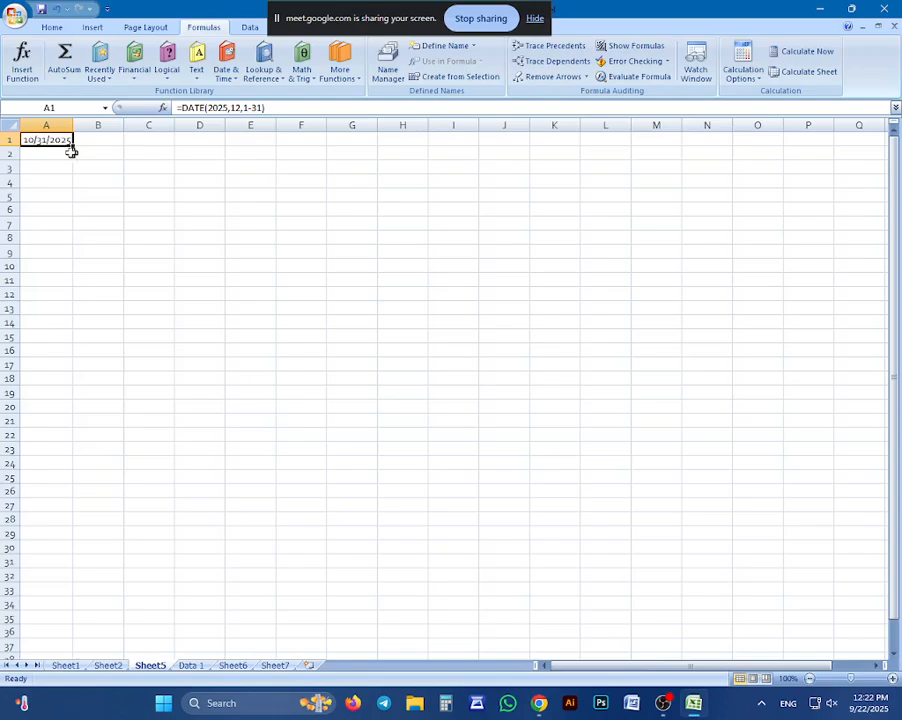
pyautogui.scroll(2, 53, 161)
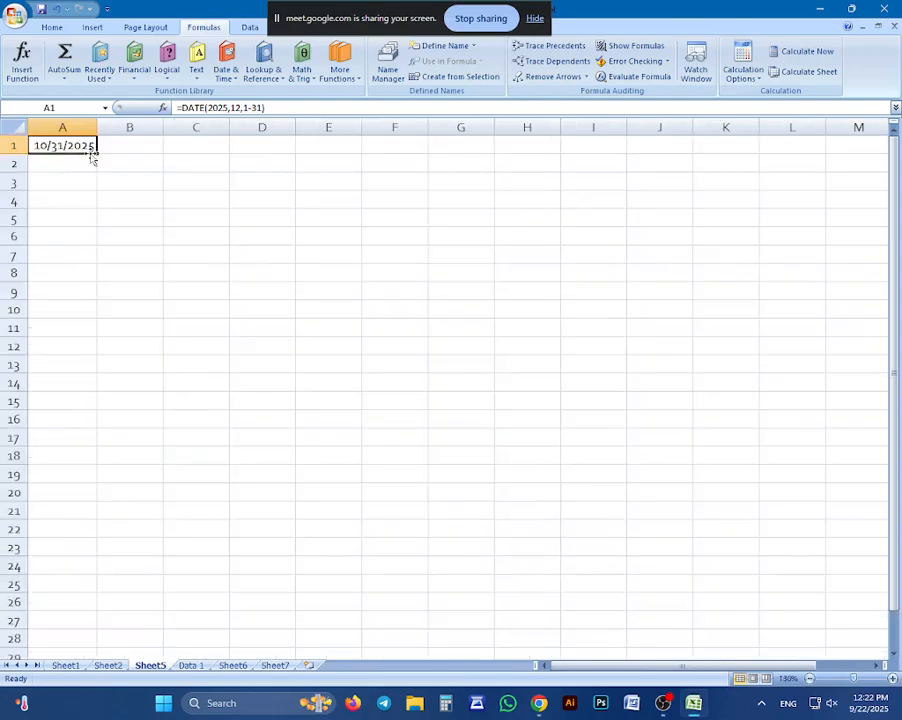
pyautogui.moveTo(97, 153); pyautogui.dragTo(96, 228)
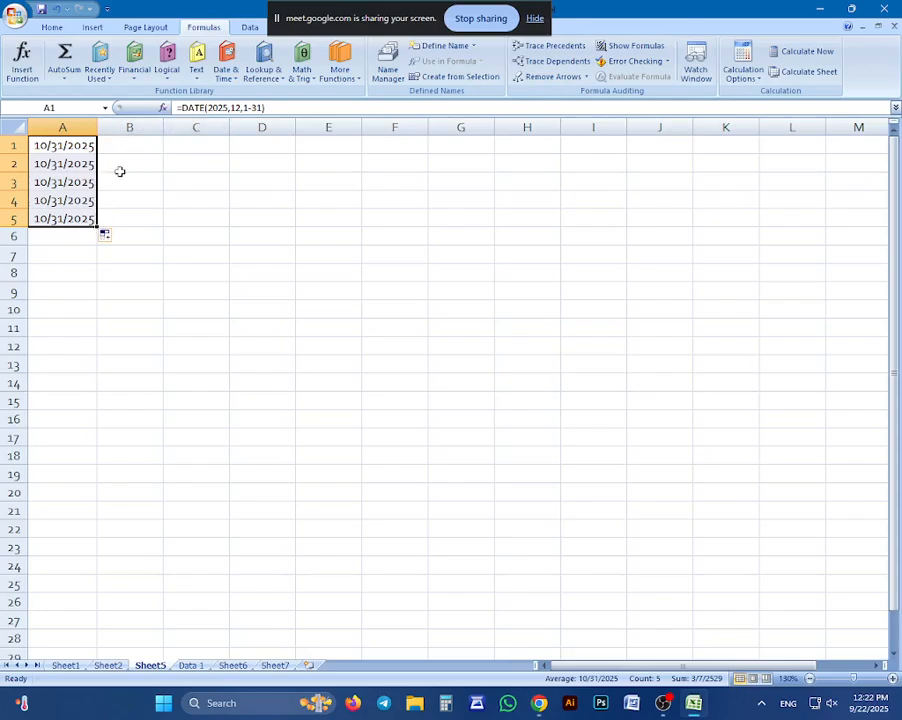
# Step: Try a DATEVALUE function with the date text 1-31 in cell C3, and clear the cell
pyautogui.click(168, 178)
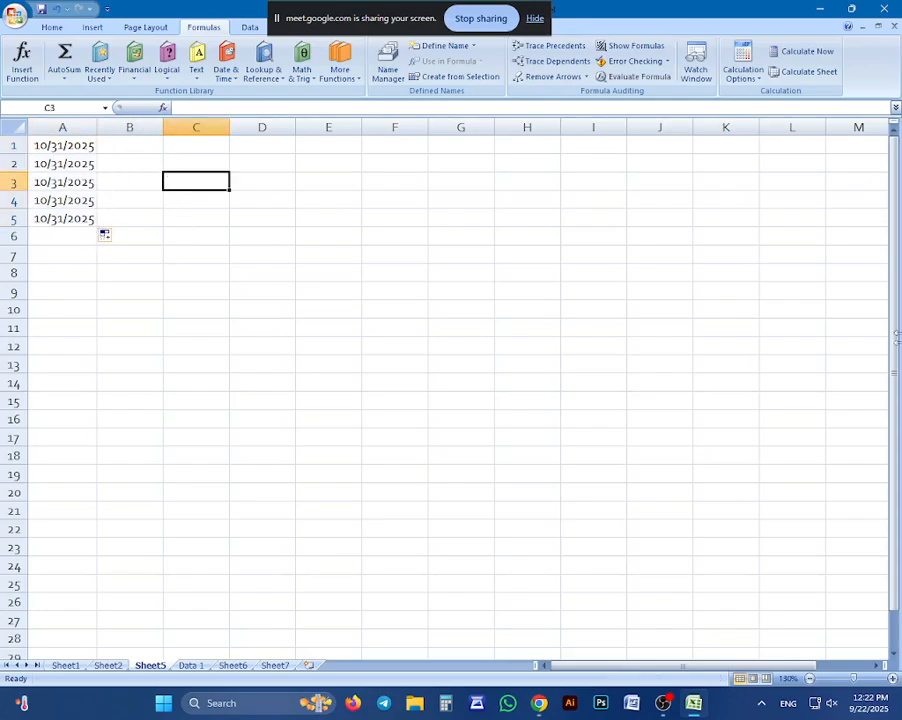
pyautogui.click(19, 70)
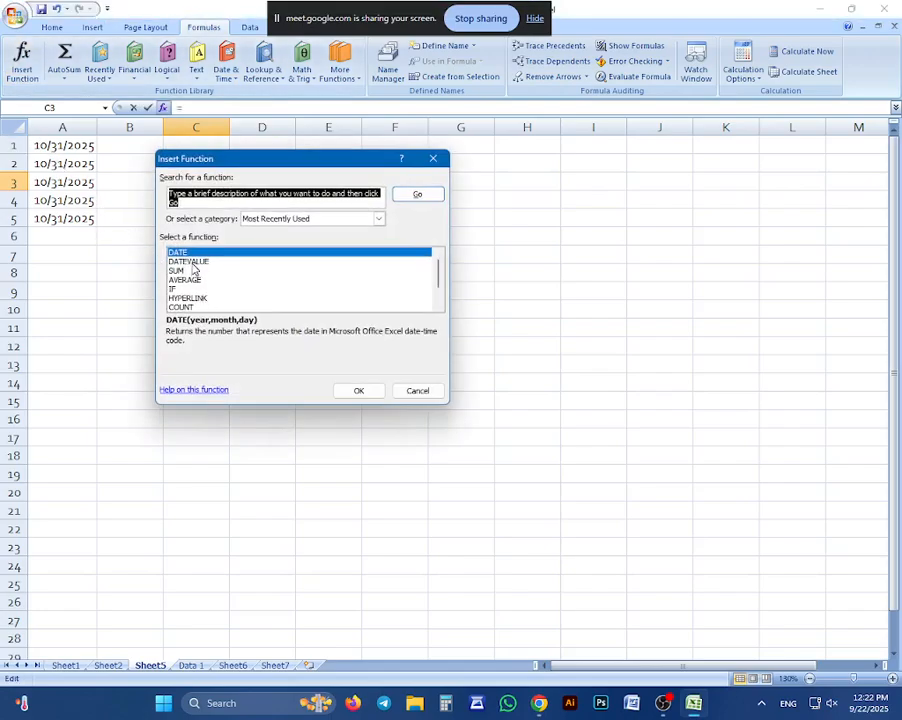
pyautogui.click(190, 262)
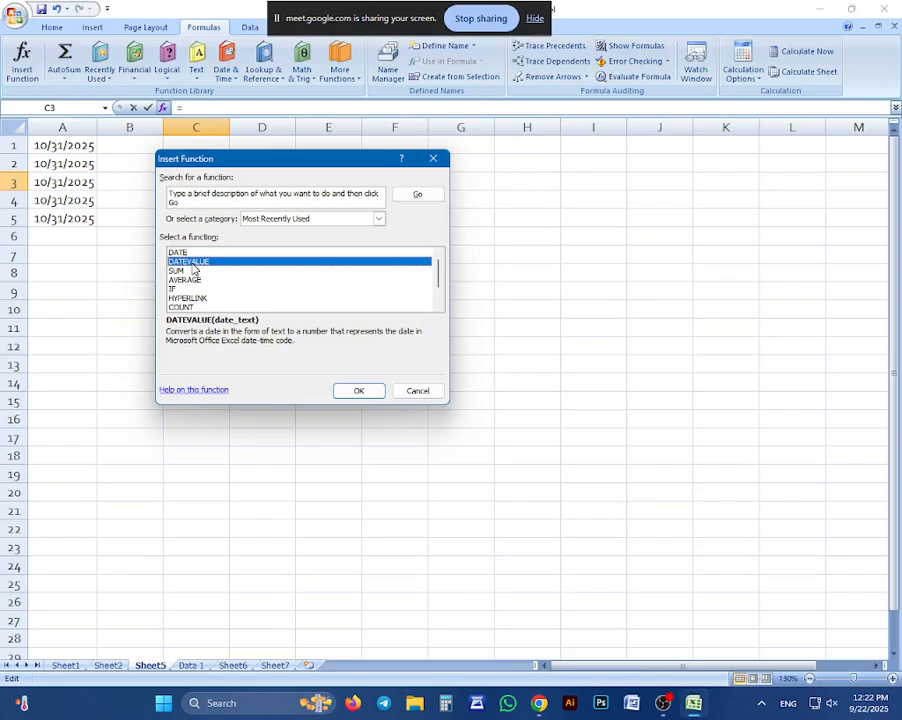
pyautogui.click(359, 391)
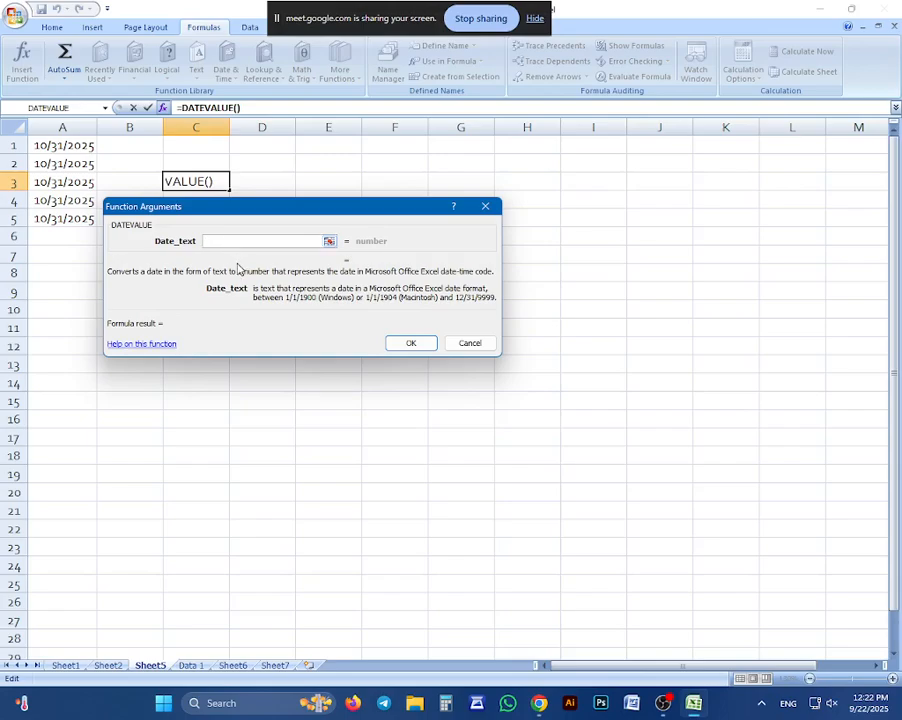
pyautogui.write('1-3')
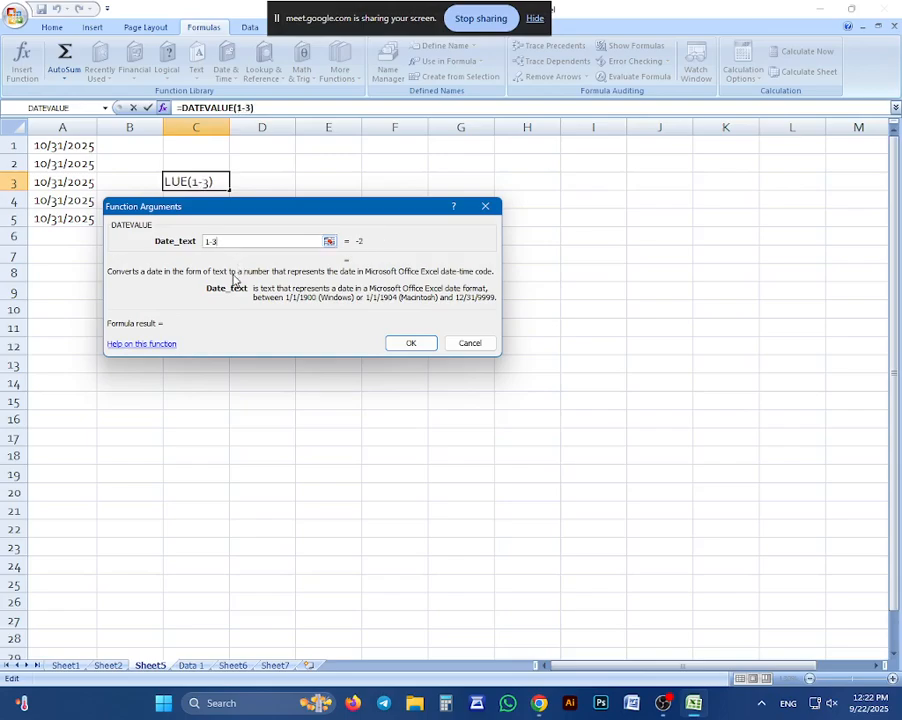
pyautogui.write('1')
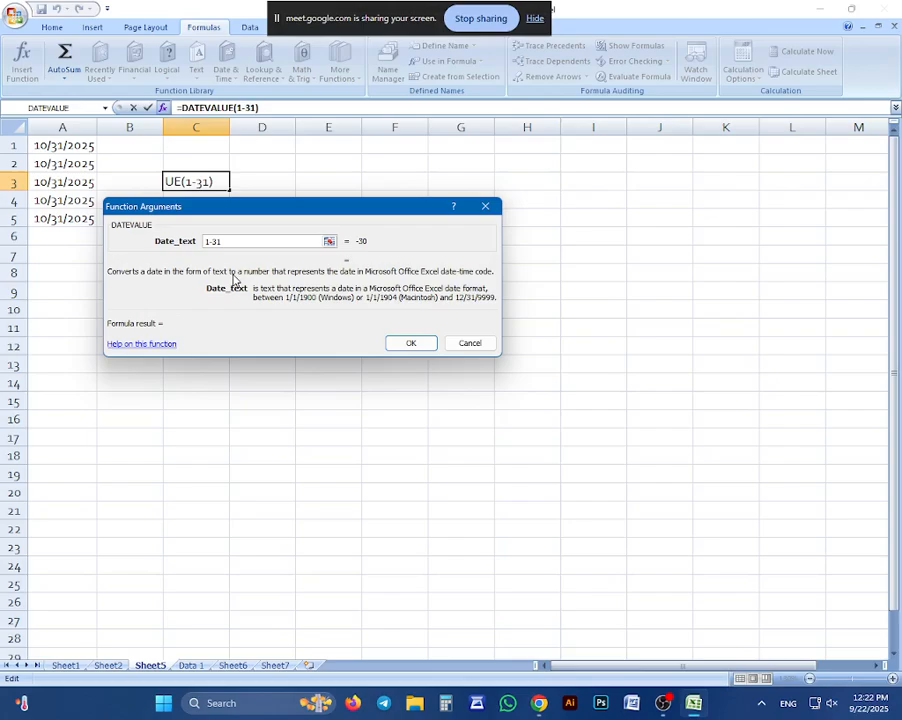
pyautogui.click(406, 341)
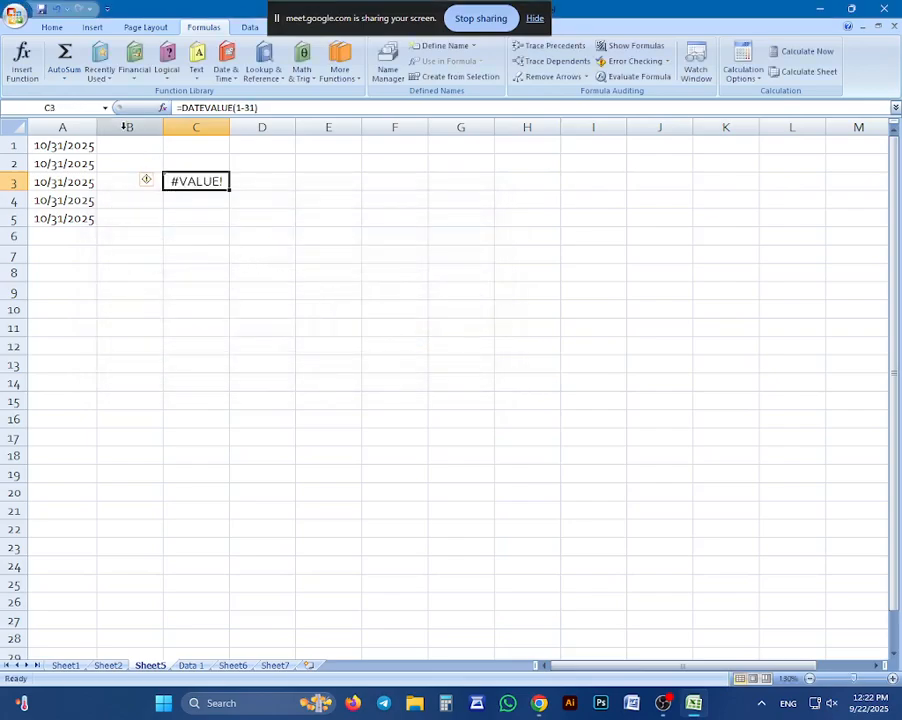
pyautogui.press('Delete')
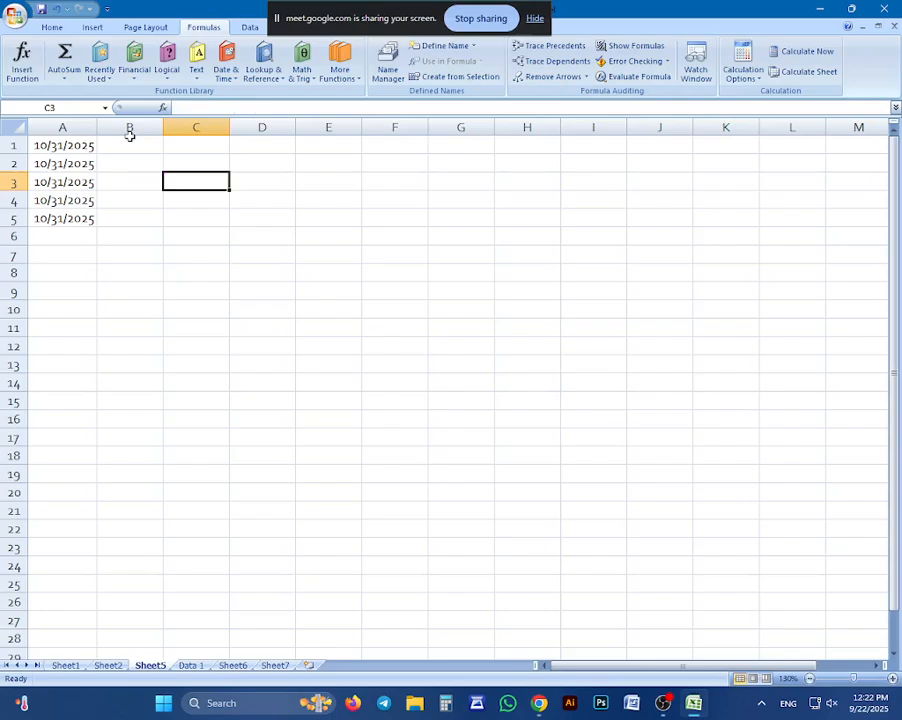
# Step: Start a DATE function in cell C3 with year 2024, month 12 and day 1-31
pyautogui.click(16, 58)
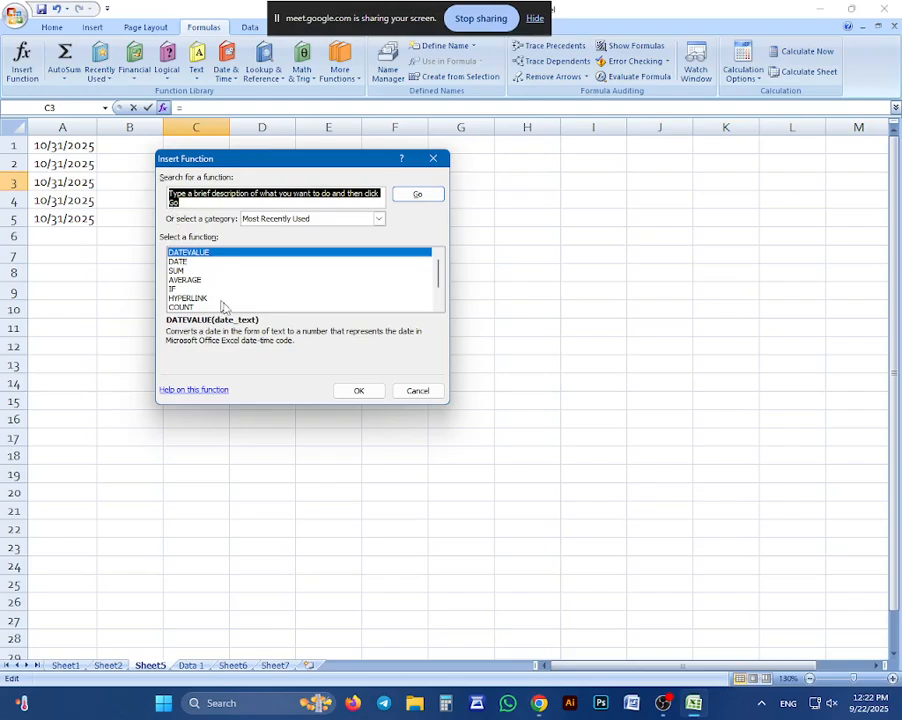
pyautogui.click(185, 262)
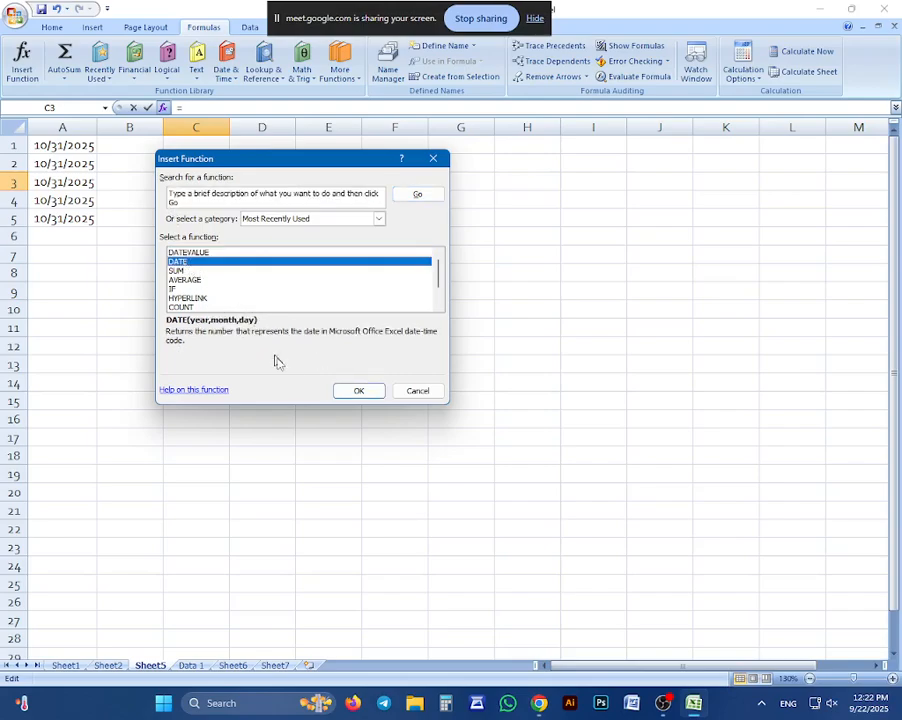
pyautogui.click(340, 392)
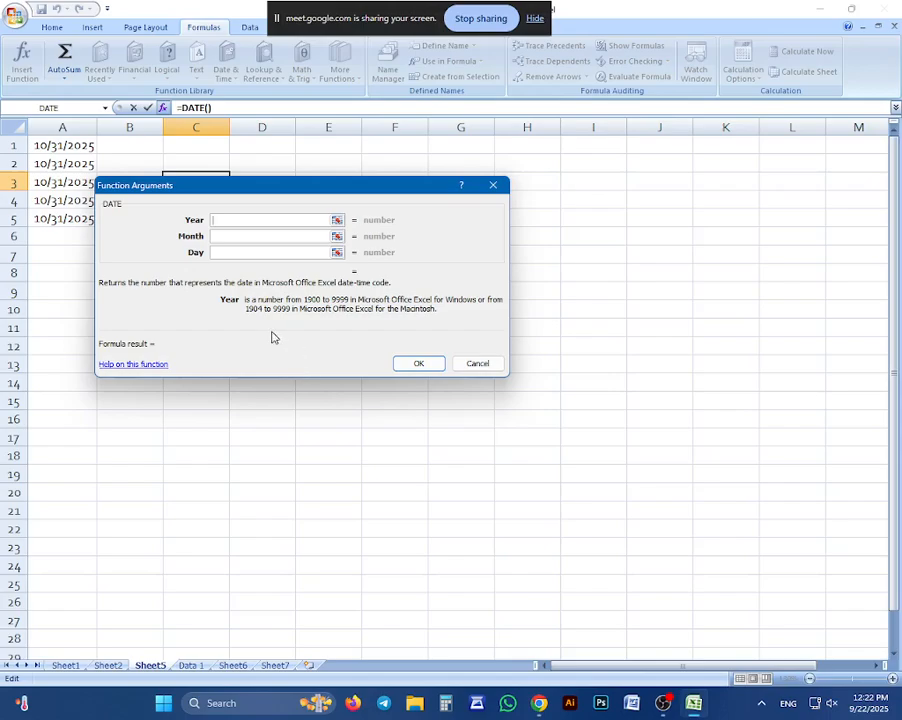
pyautogui.write('2024')
pyautogui.press('Tab')
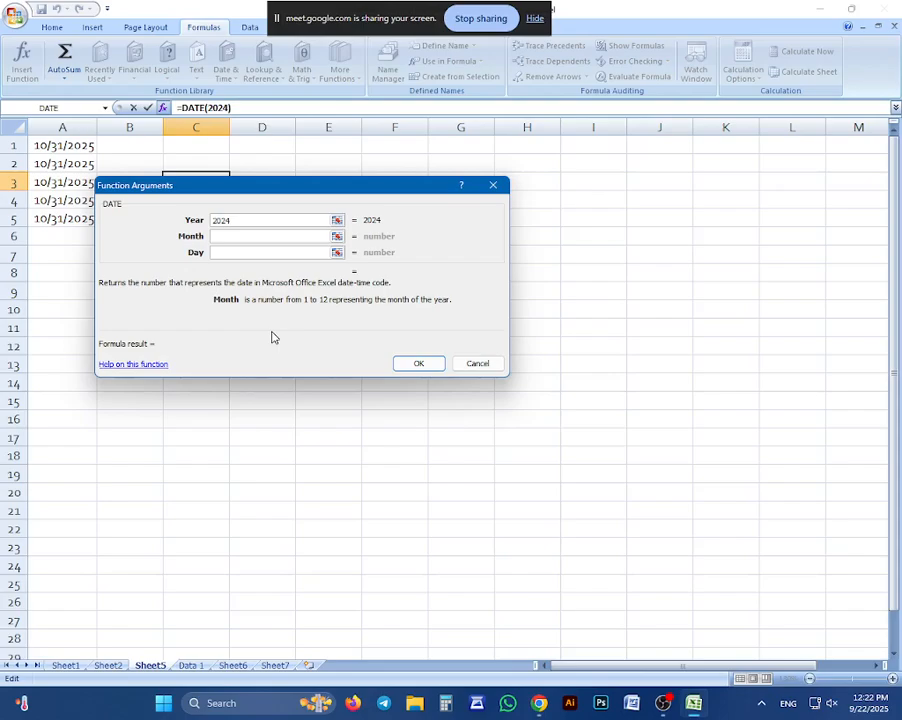
pyautogui.write('12')
pyautogui.press('Tab')
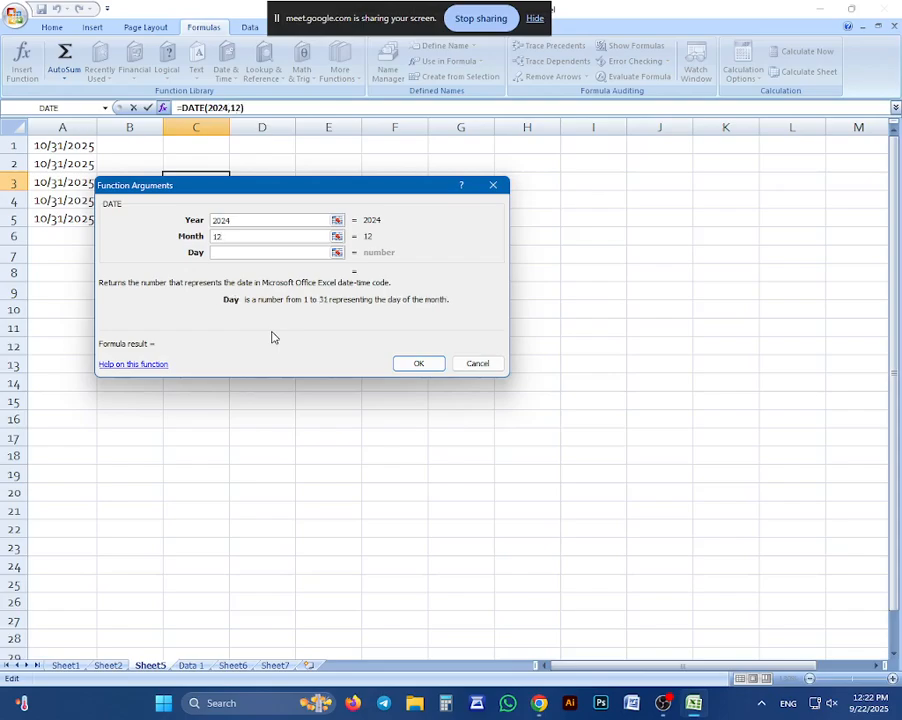
pyautogui.write('1-31')
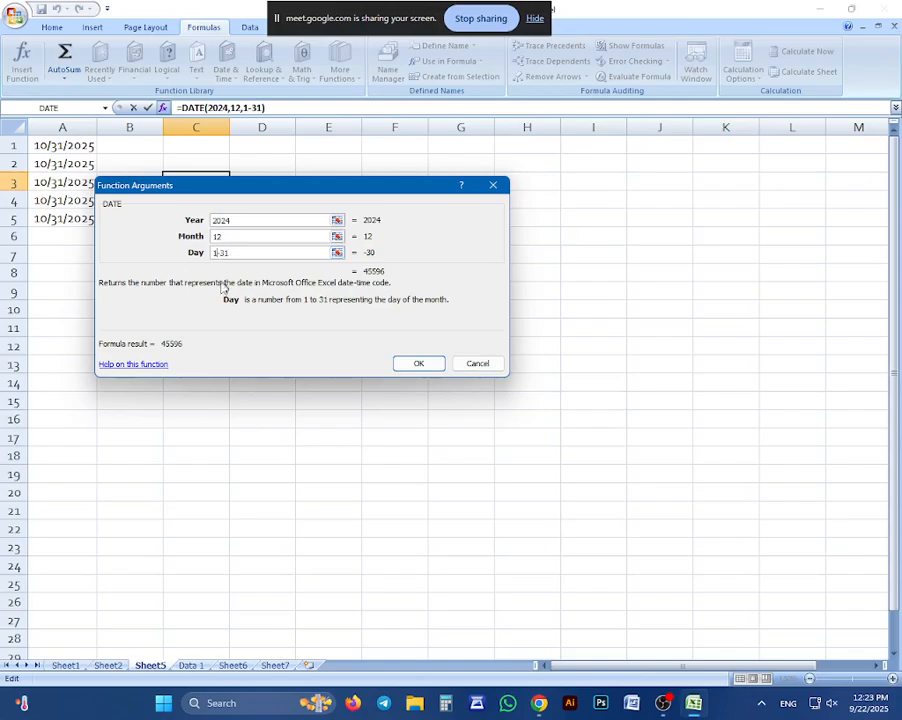
# Step: Try 1to31 as the day of the DATE function in cell C3, accepting the proposed formula correction
pyautogui.press('Delete')
pyautogui.write('to')
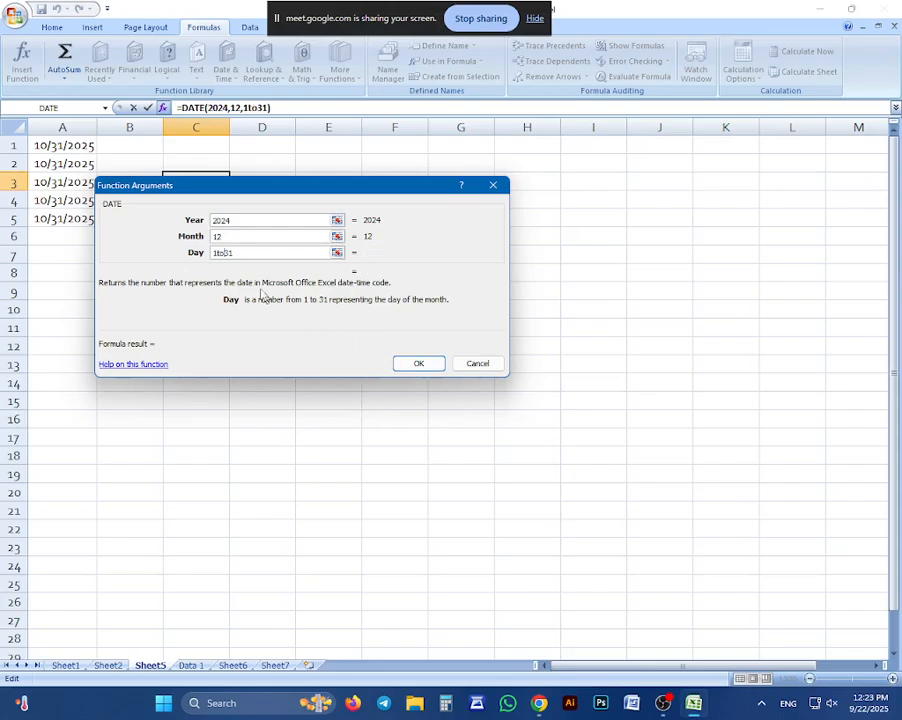
pyautogui.click(337, 253)
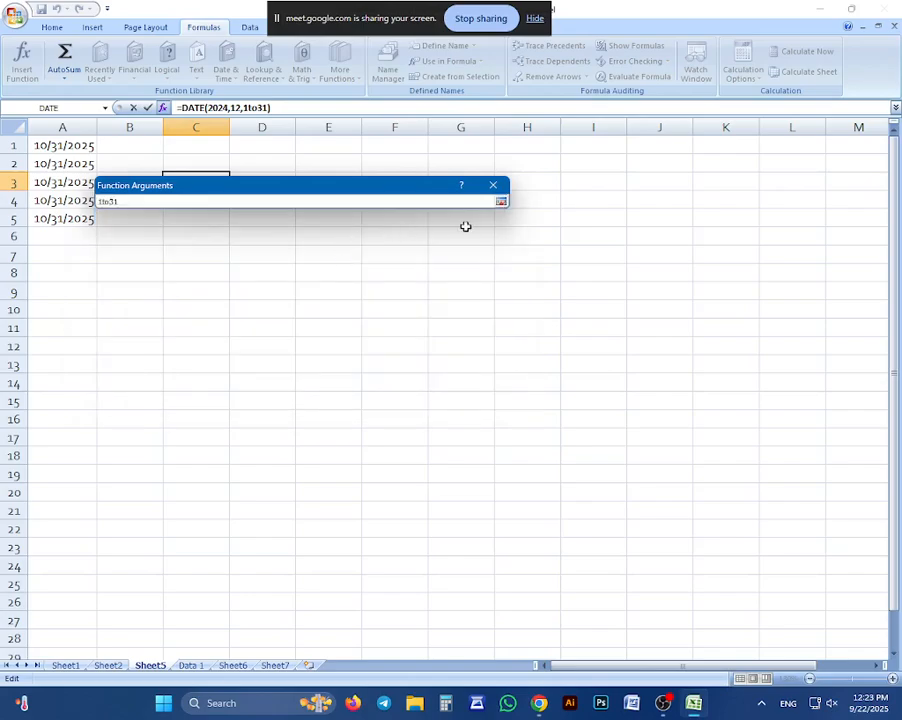
pyautogui.click(502, 201)
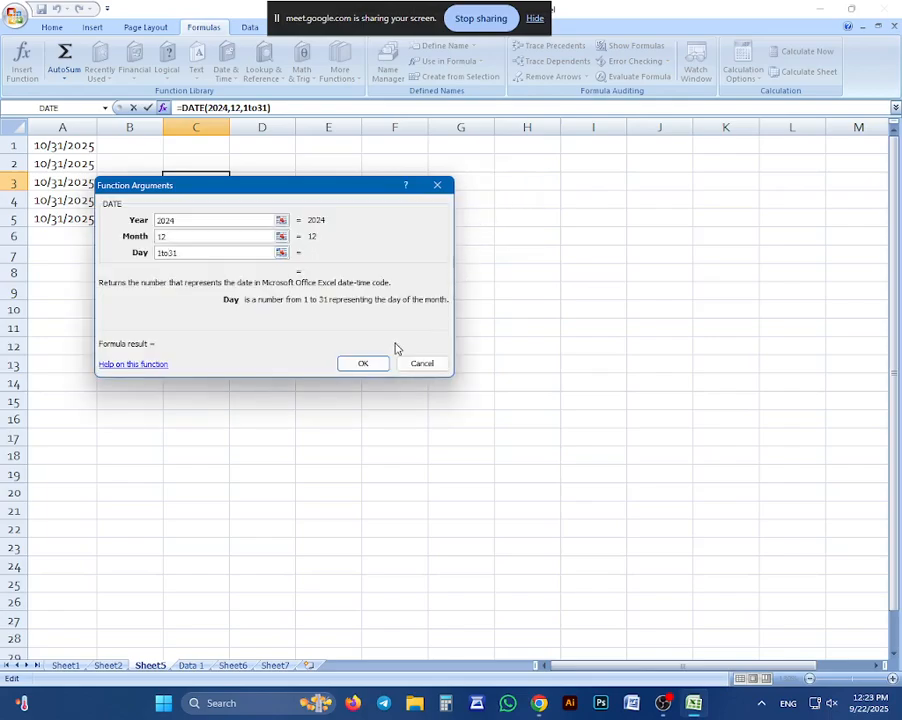
pyautogui.click(362, 363)
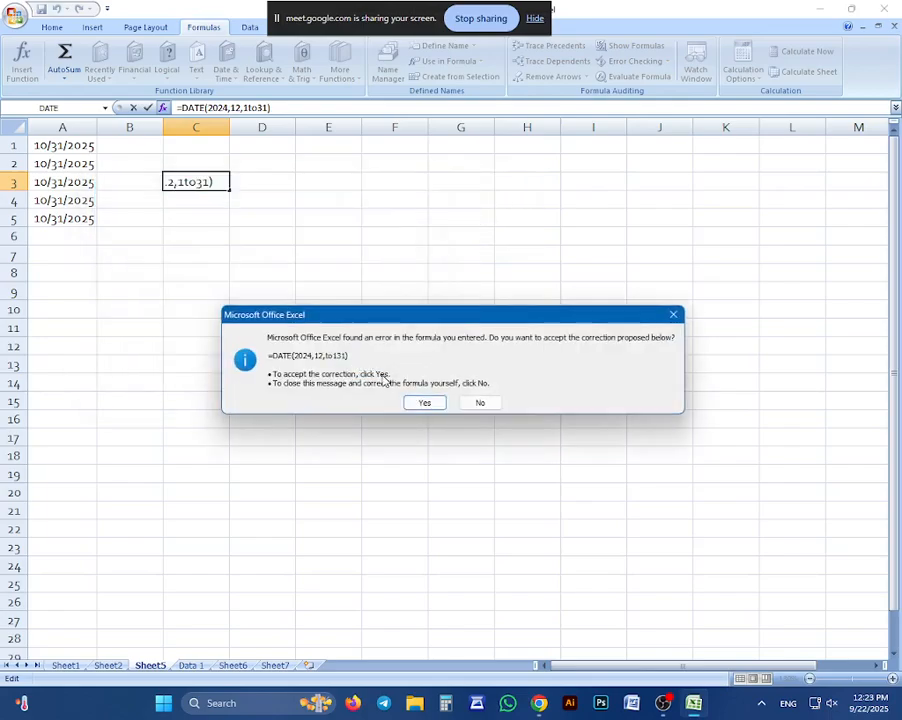
pyautogui.click(423, 403)
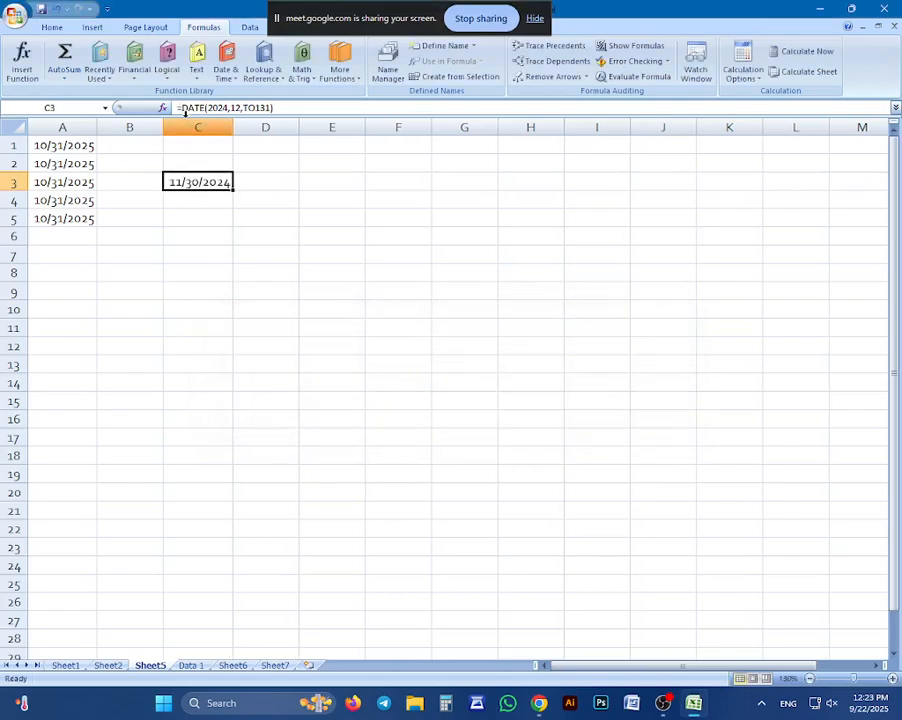
# Step: Replace the formula in cell C3 with a DATE function using year 2025, month 12 and day 1 - 31
pyautogui.click(26, 72)
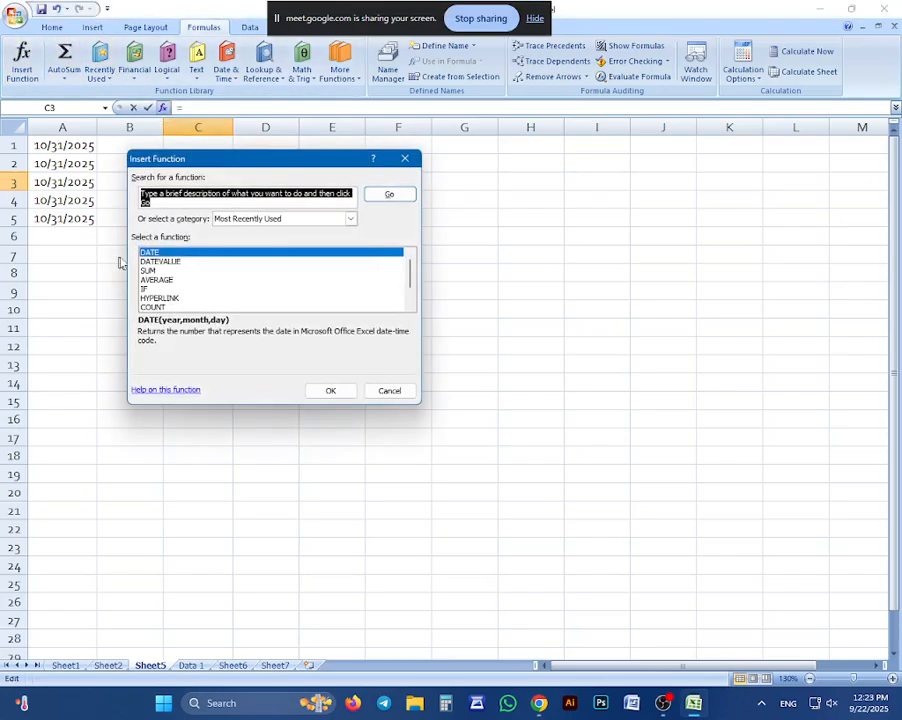
pyautogui.click(314, 390)
pyautogui.write('2')
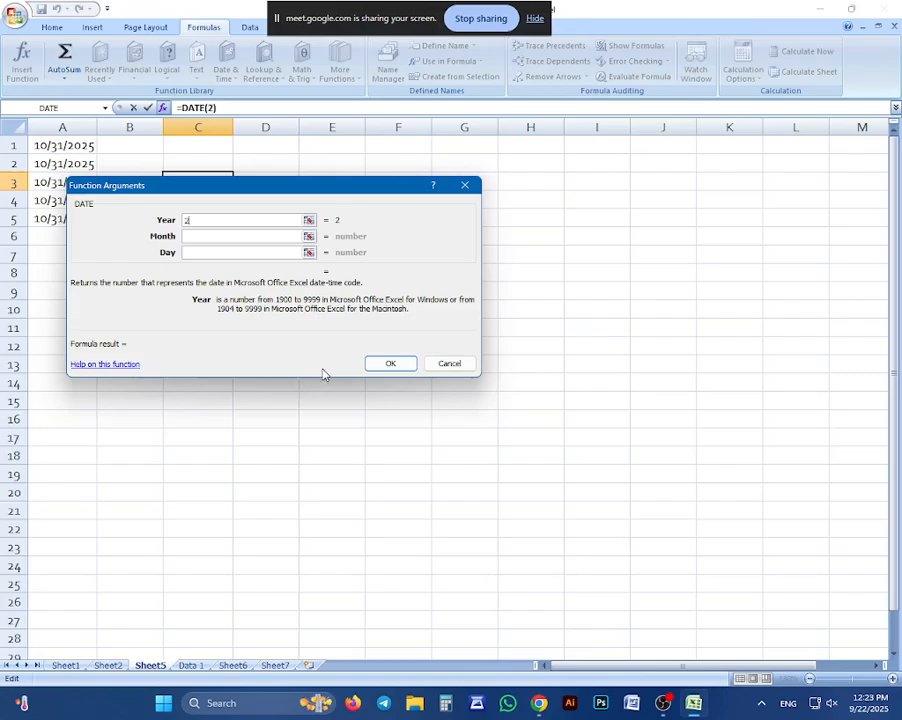
pyautogui.write('025')
pyautogui.press('Tab')
pyautogui.write('1')
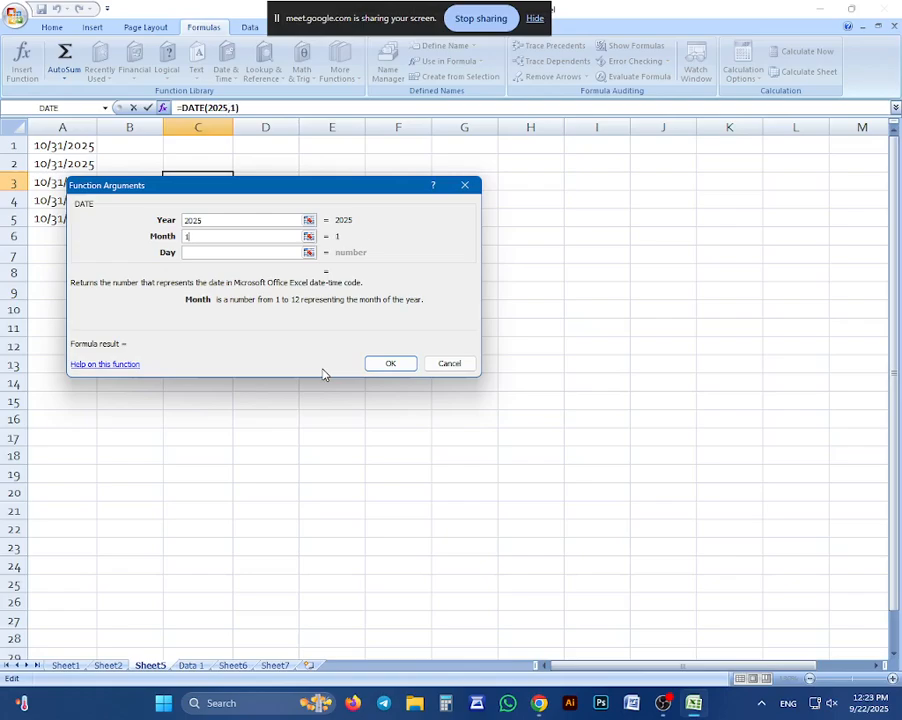
pyautogui.write('2')
pyautogui.press('Tab')
pyautogui.write('1')
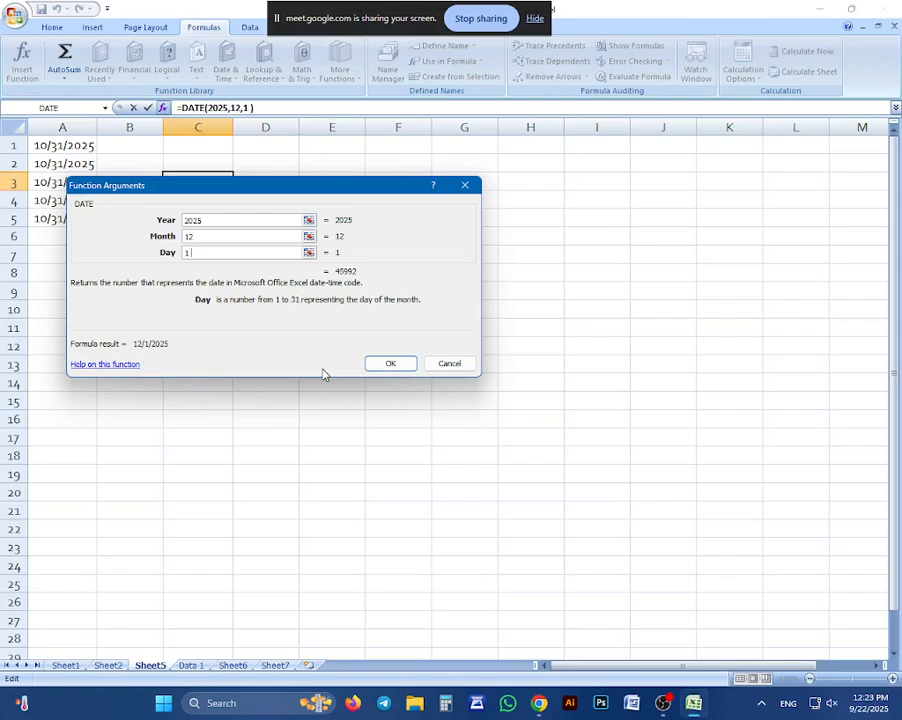
pyautogui.write(' - 31')
pyautogui.click(390, 363)
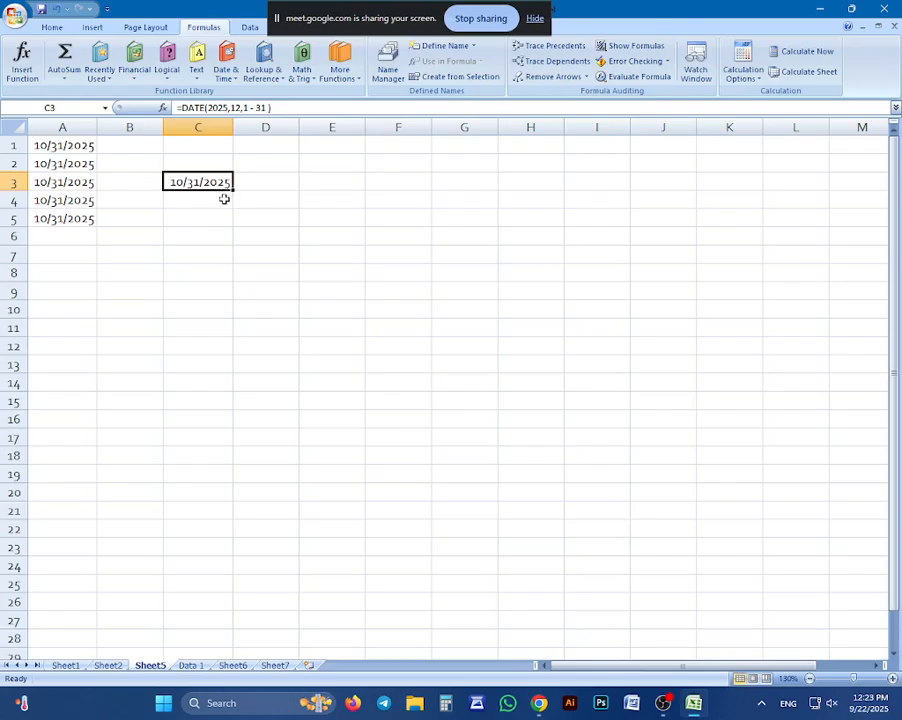
# Step: Try filling the DATE formula from C3 down to C6, and undo the fill
pyautogui.moveTo(231, 187); pyautogui.dragTo(235, 248)
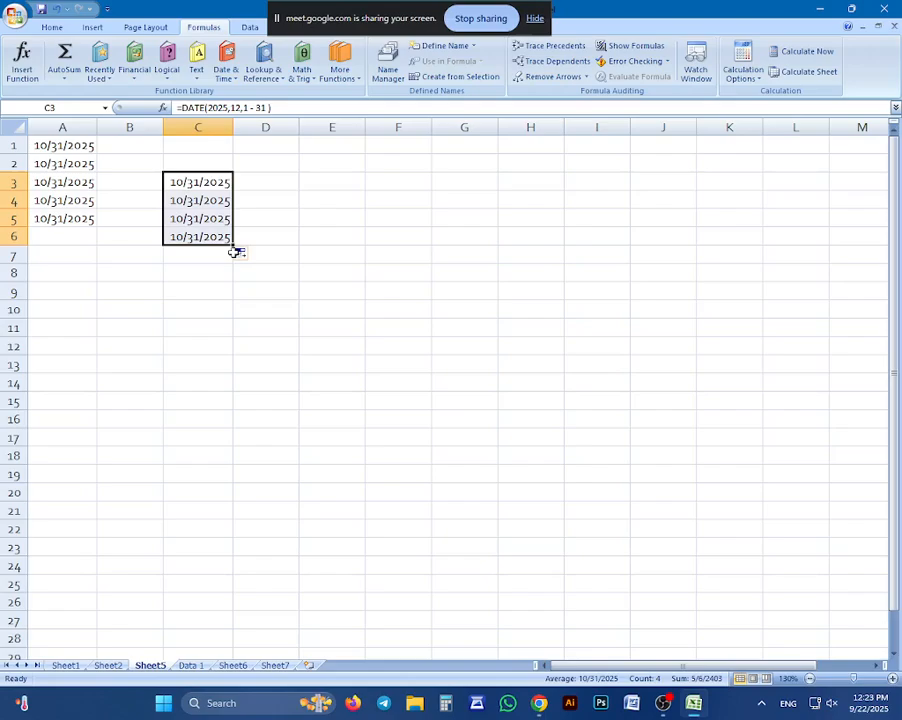
pyautogui.click(229, 190)
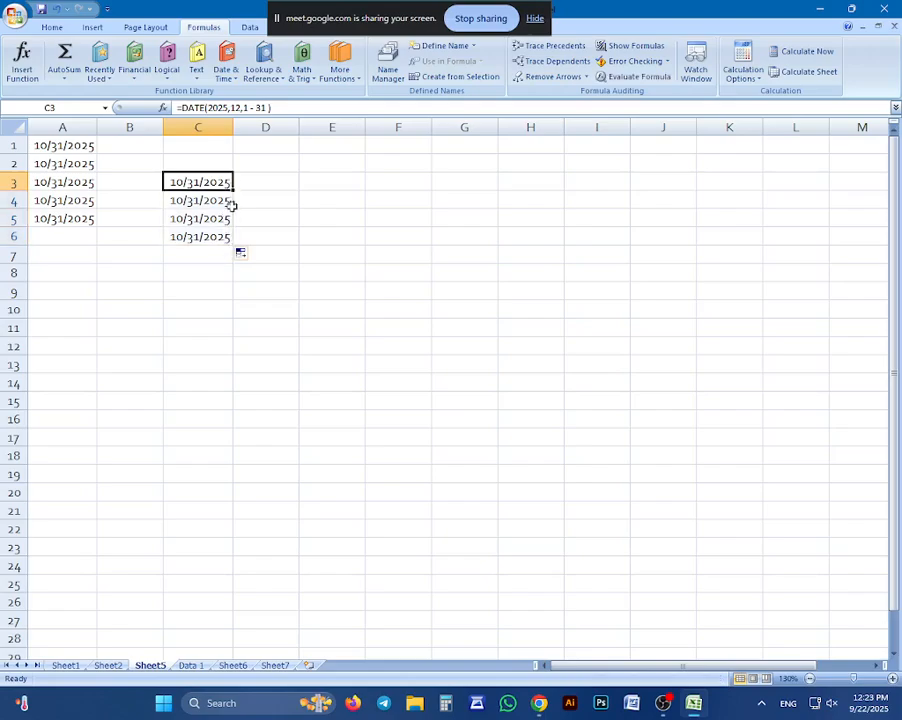
pyautogui.hotkey('ctrl', 'z')
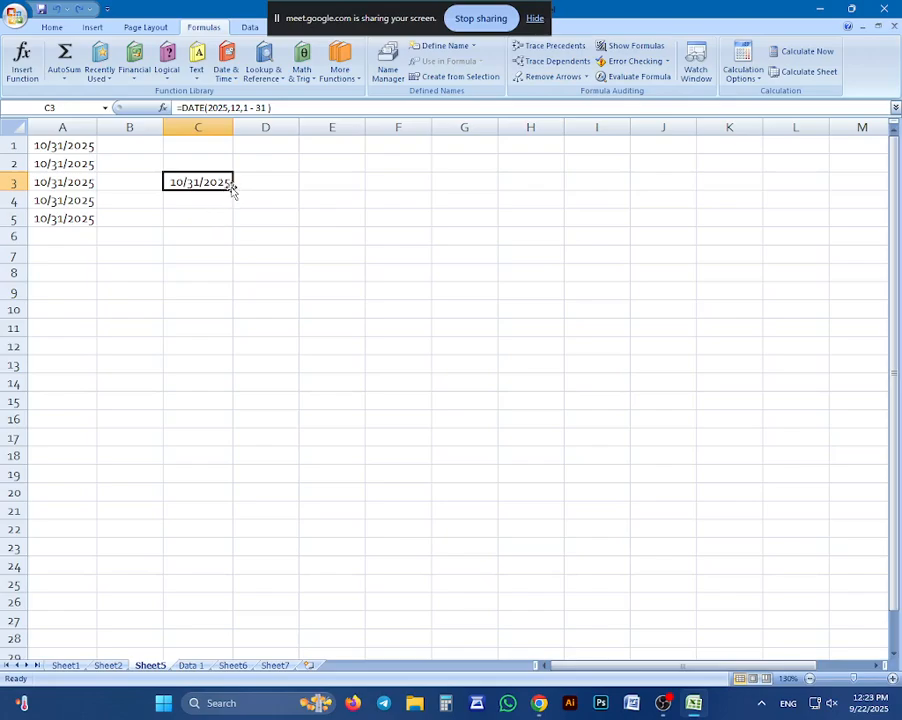
# Step: Move the DATE formula from cell C3 to C5 and delete it there
pyautogui.moveTo(231, 190); pyautogui.dragTo(226, 222)
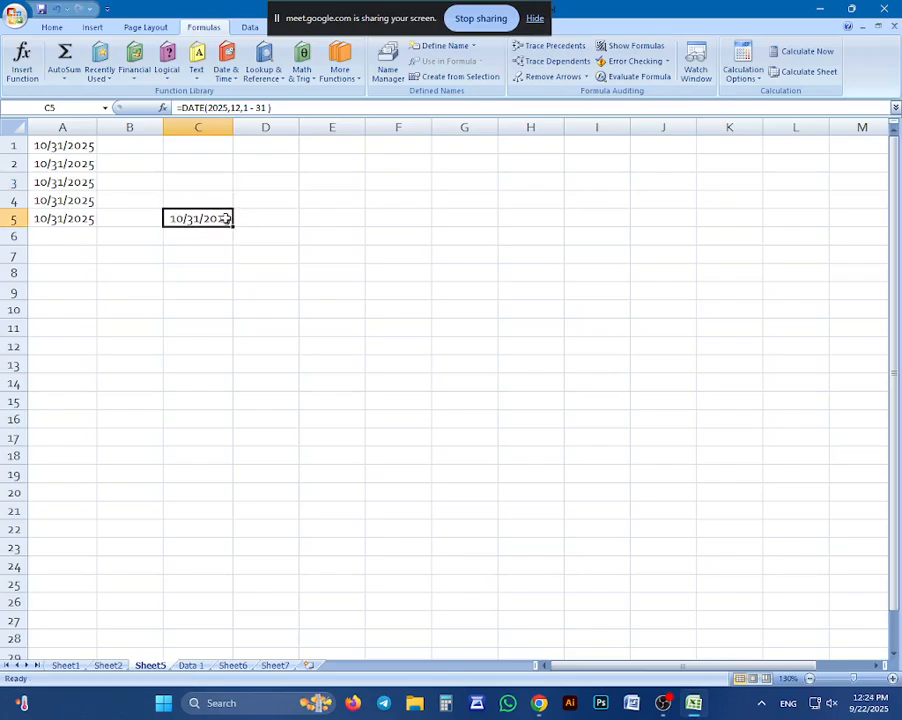
pyautogui.press('Right')
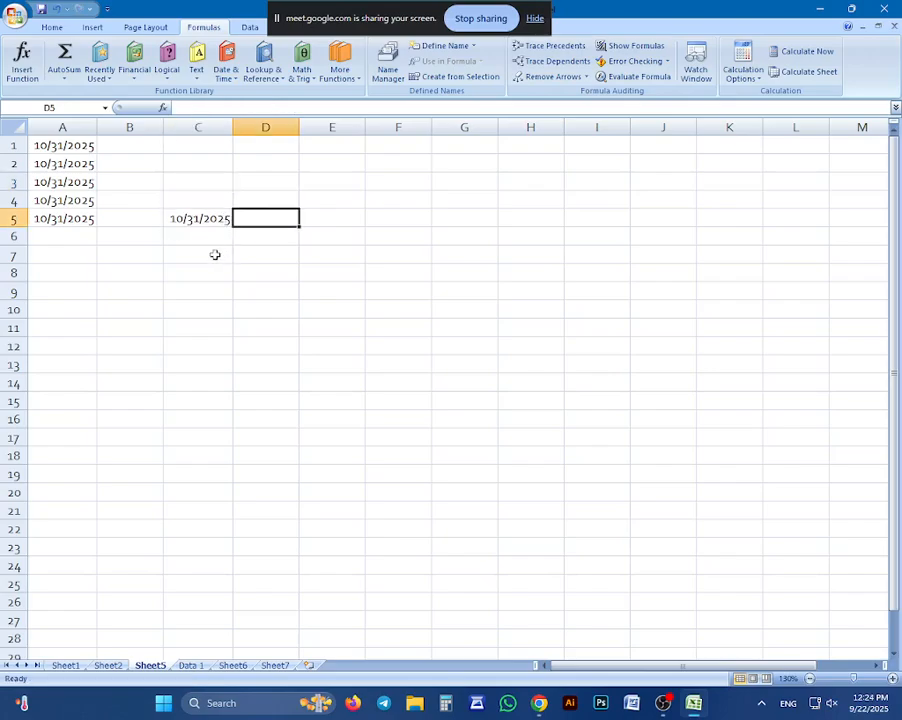
pyautogui.click(197, 229)
pyautogui.press('BackSpace')
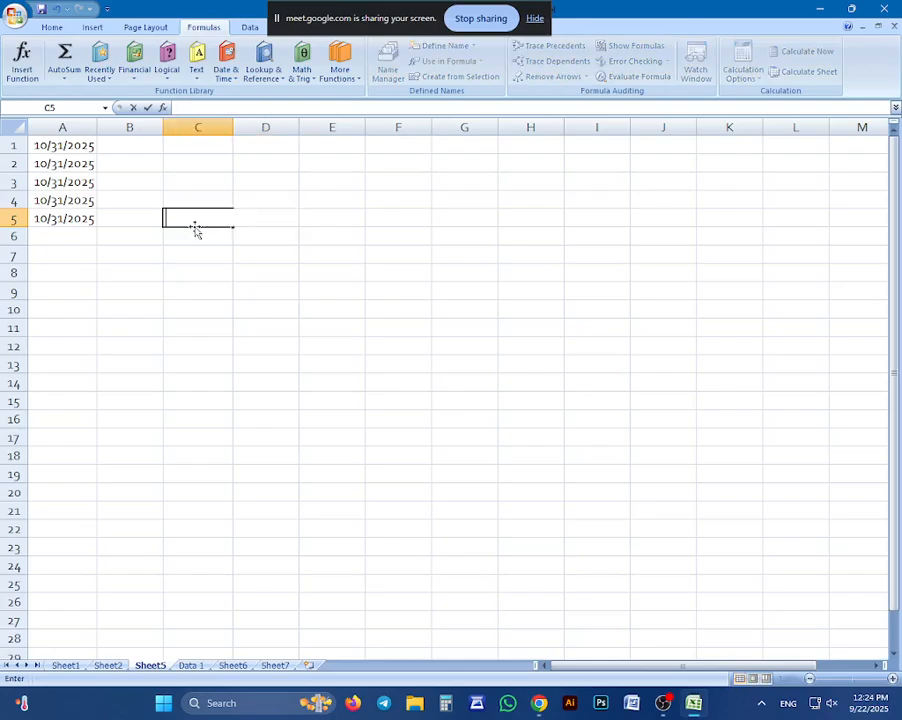
# Step: Try a SUM function with the numbers 1 and 2 in cell C5, and clear the cell
pyautogui.click(66, 55)
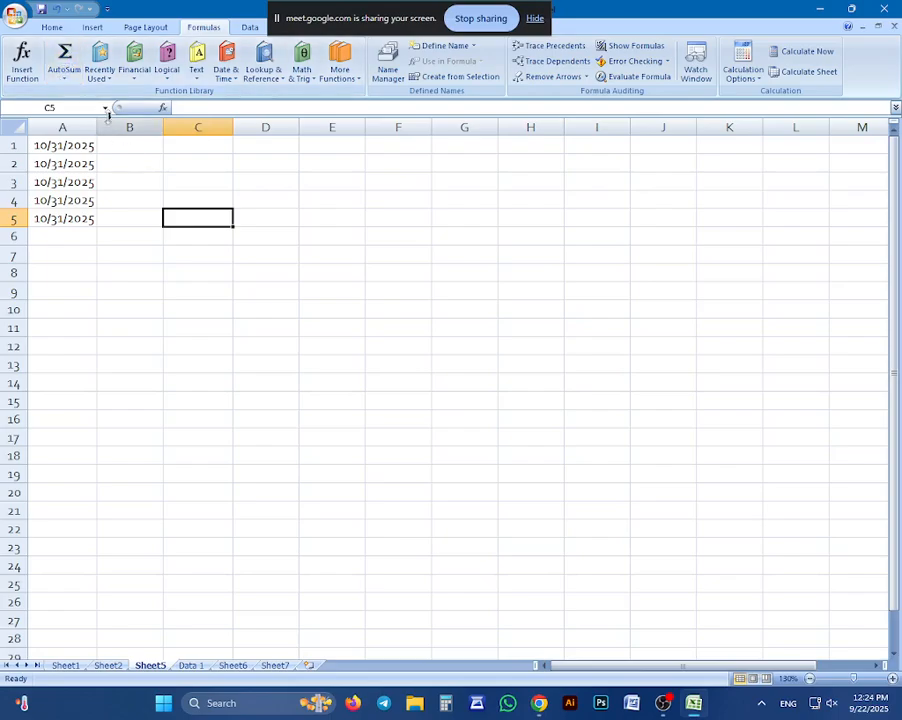
pyautogui.click(22, 60)
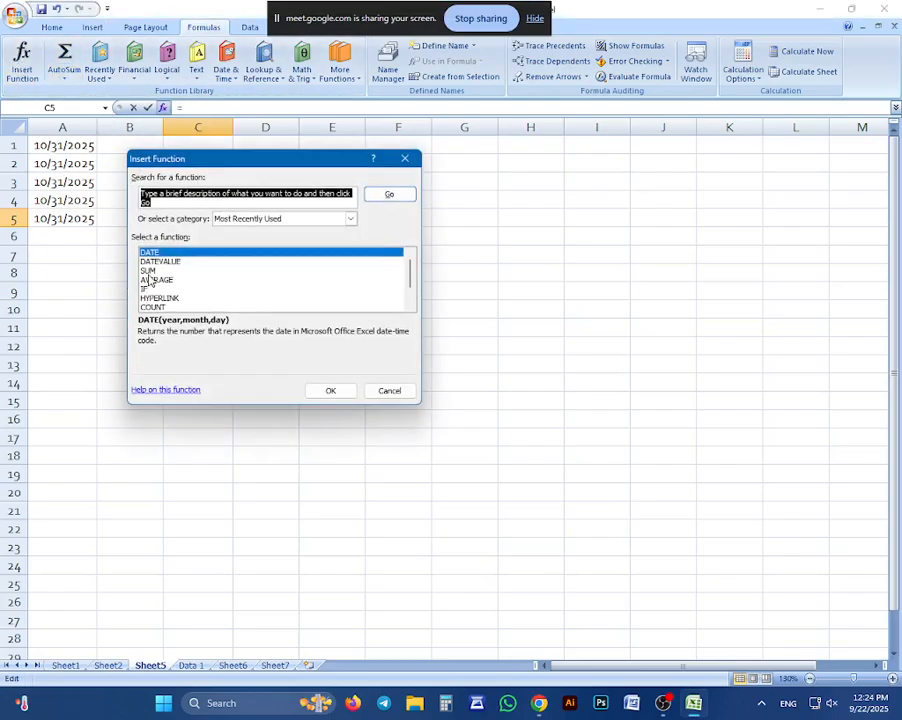
pyautogui.click(150, 270)
pyautogui.click(329, 391)
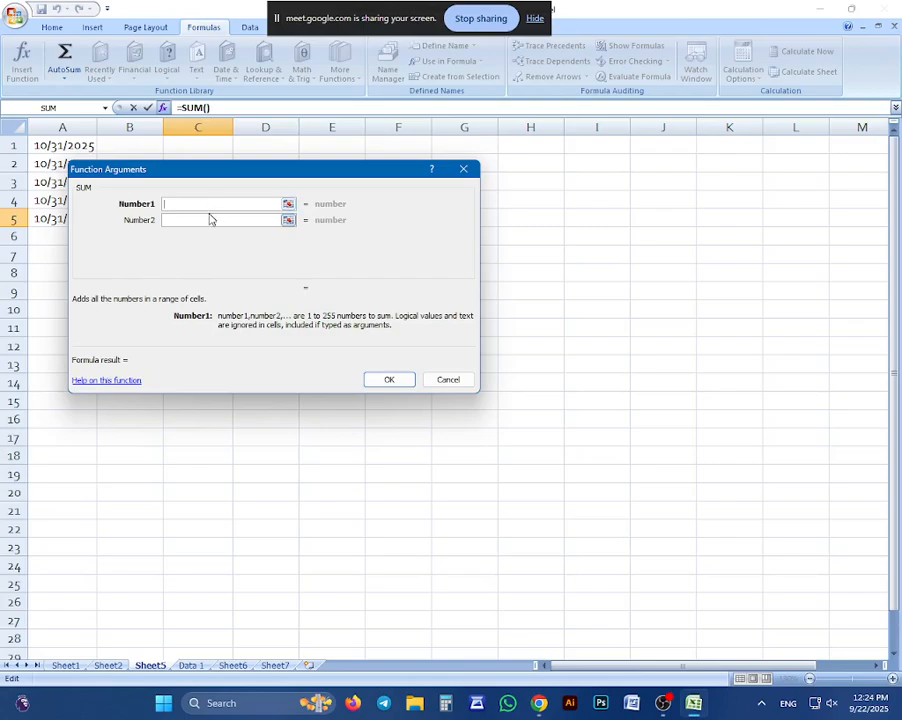
pyautogui.write('1')
pyautogui.press('Tab')
pyautogui.write('2')
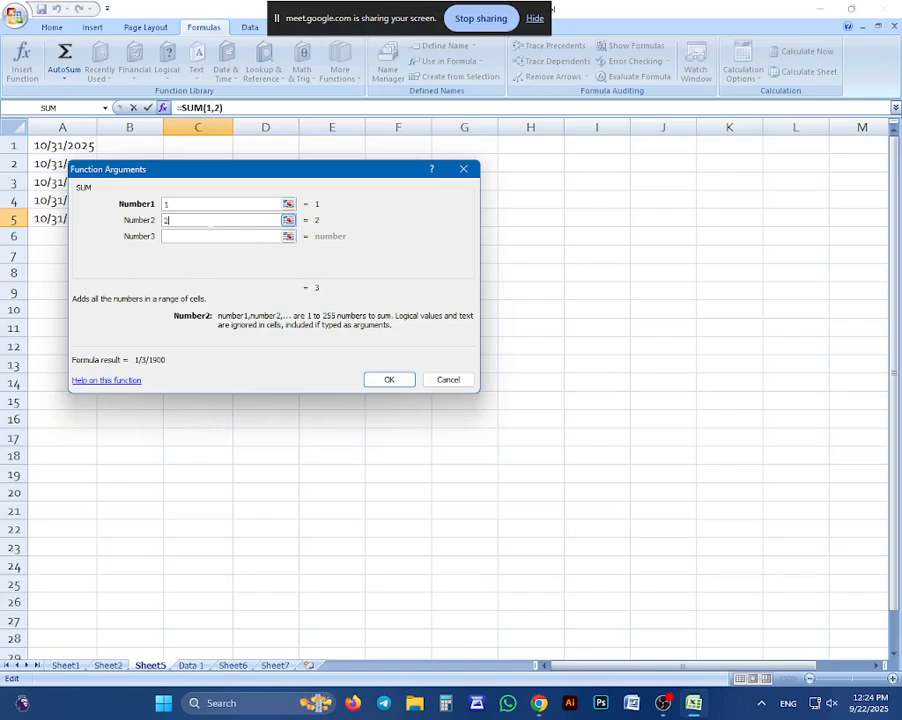
pyautogui.click(389, 380)
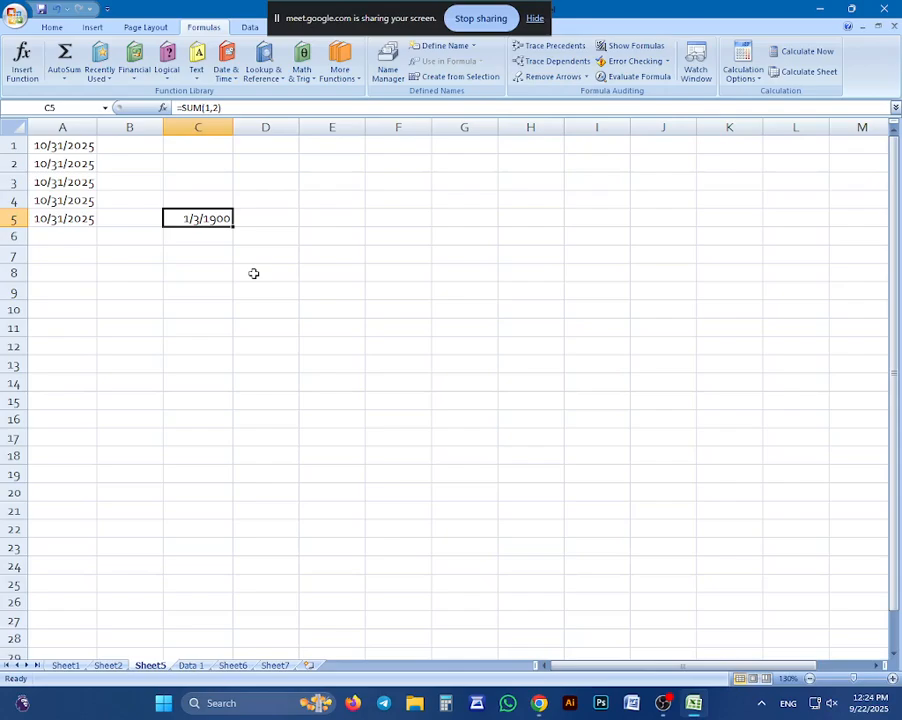
pyautogui.press('BackSpace')
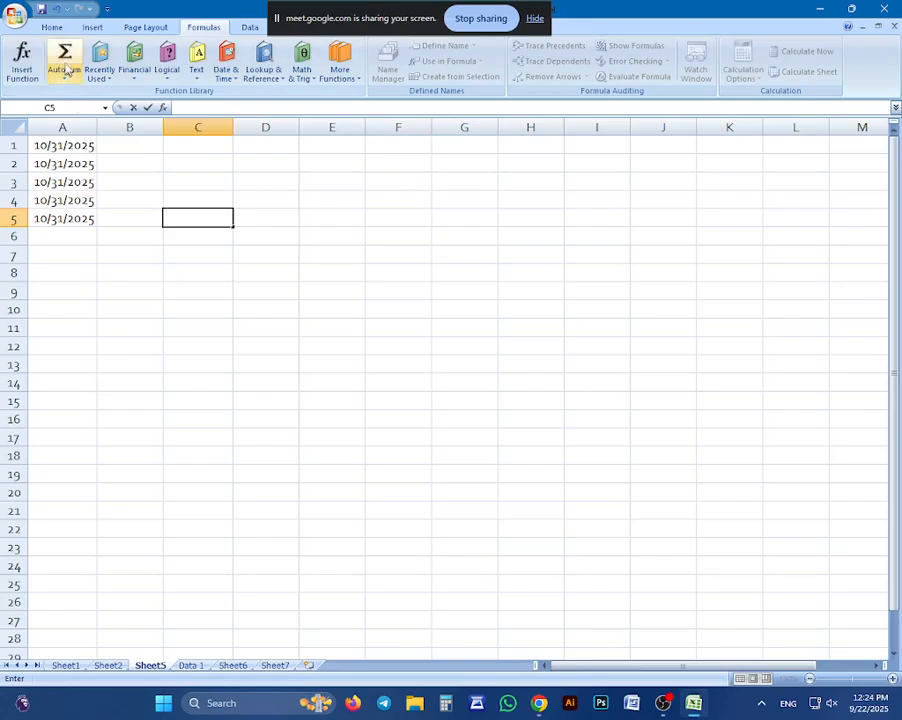
pyautogui.press('Escape')
# Step: Examine the most recently used functions in Insert Function on Sheet5 and Sheet1, without inserting any
pyautogui.click(140, 252)
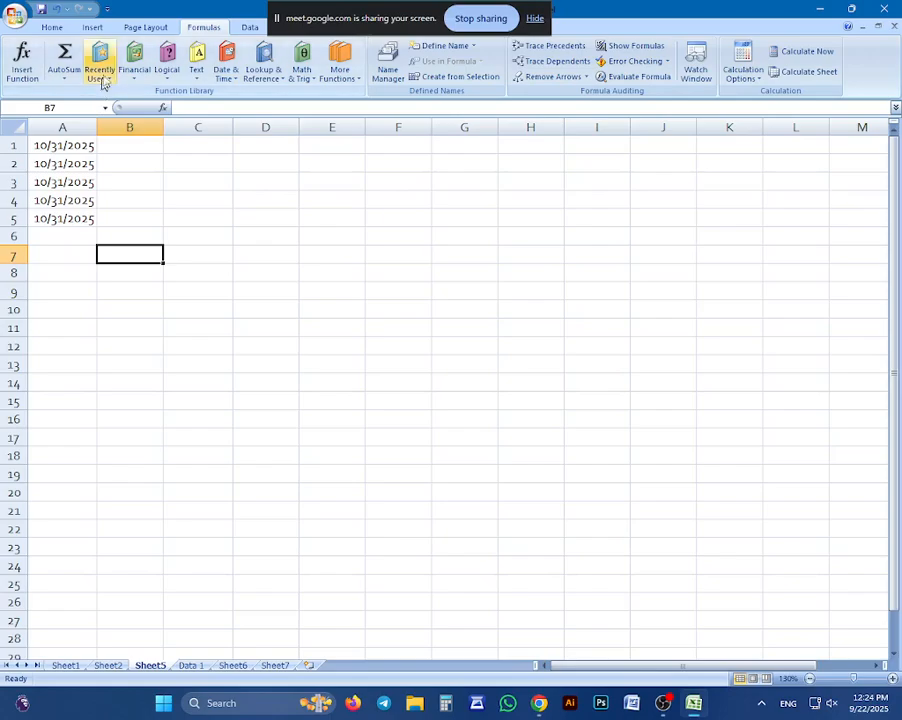
pyautogui.click(18, 68)
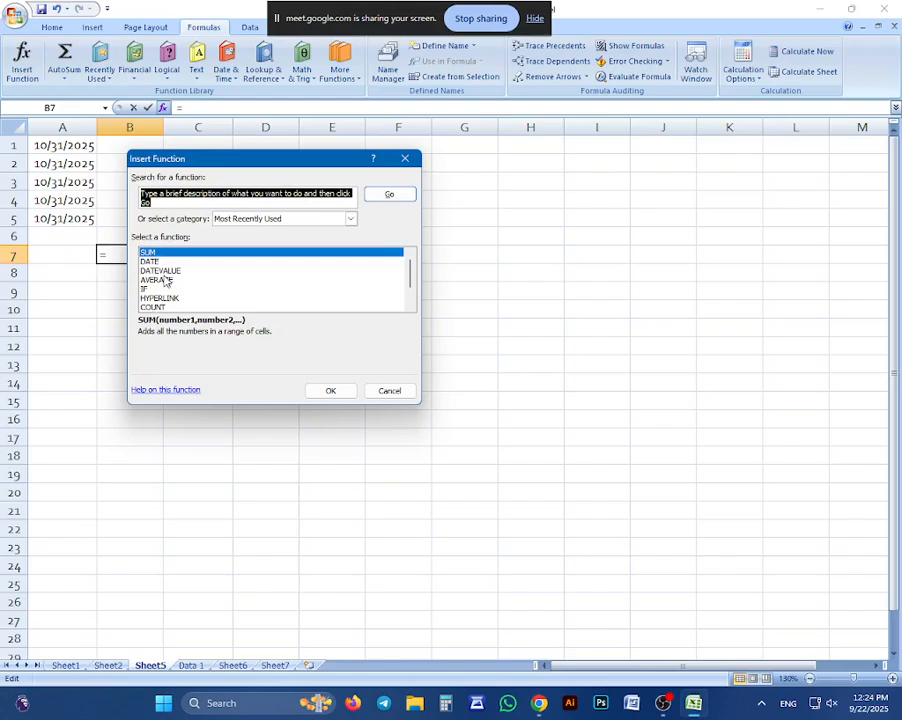
pyautogui.scroll(-1, 166, 281)
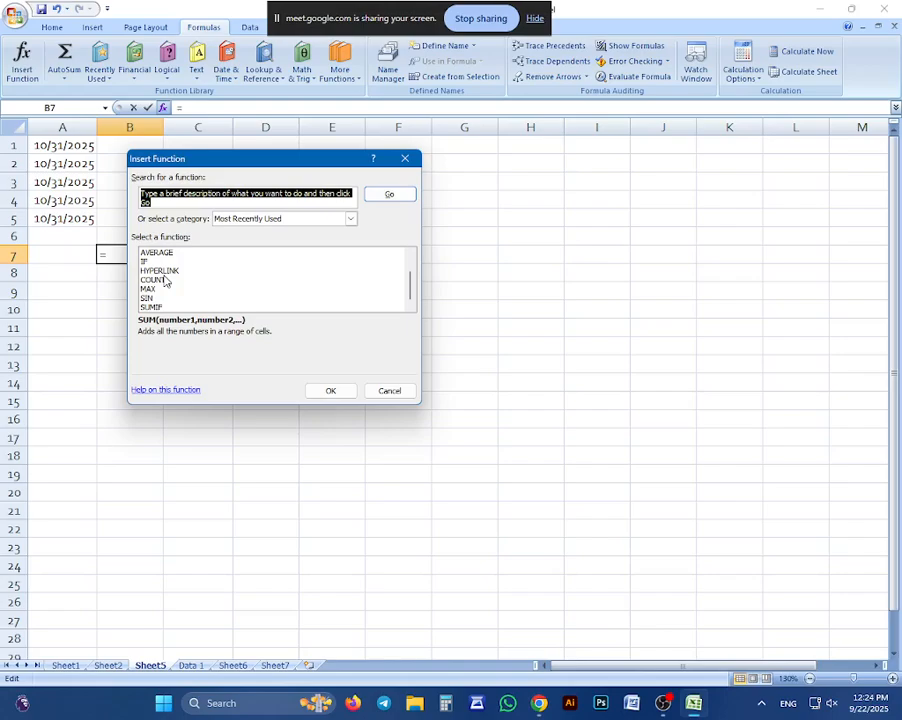
pyautogui.scroll(1, 166, 281)
pyautogui.press('Escape')
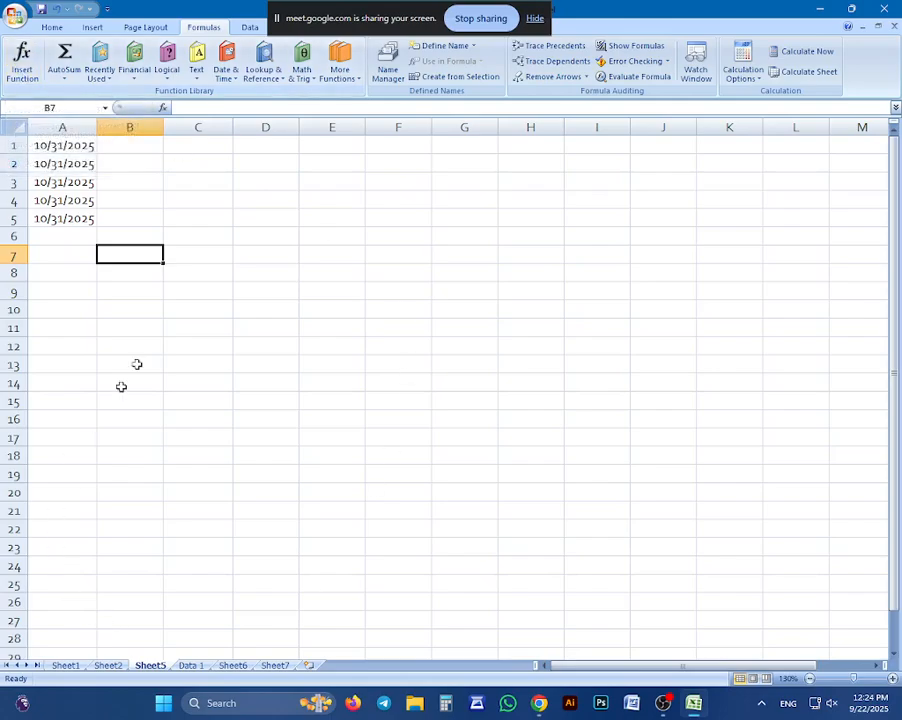
pyautogui.click(66, 665)
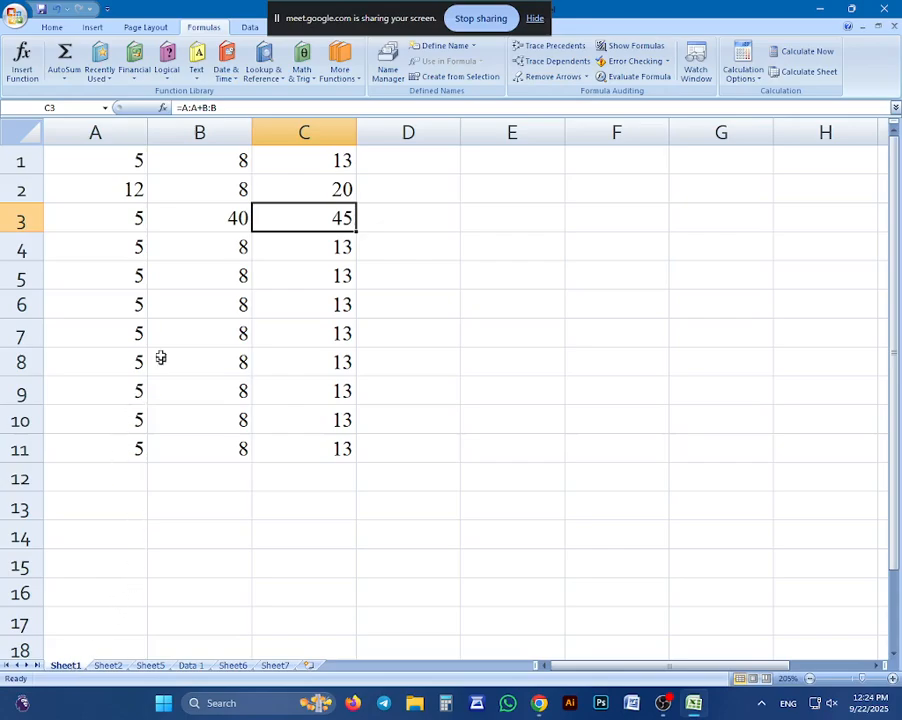
pyautogui.click(23, 74)
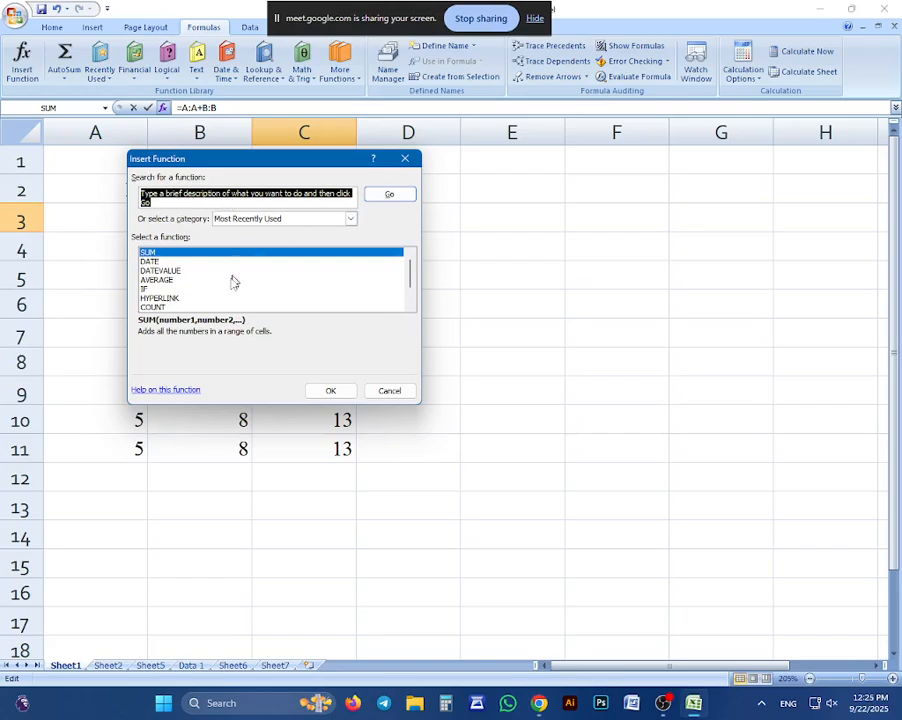
pyautogui.click(388, 391)
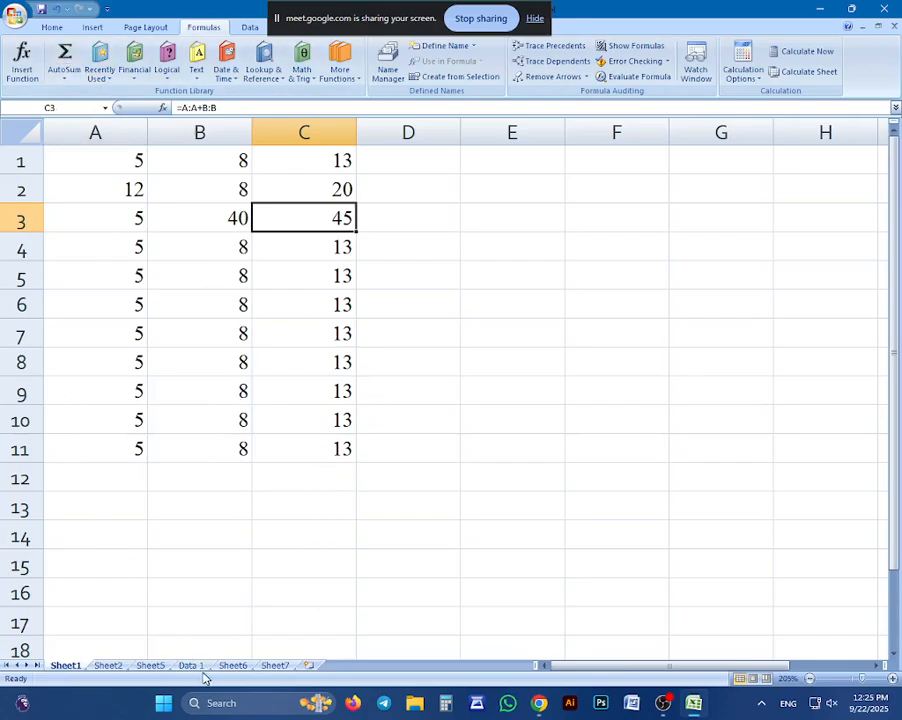
# Step: Switch to Sheet2 and select cells A1 to A7
pyautogui.click(110, 665)
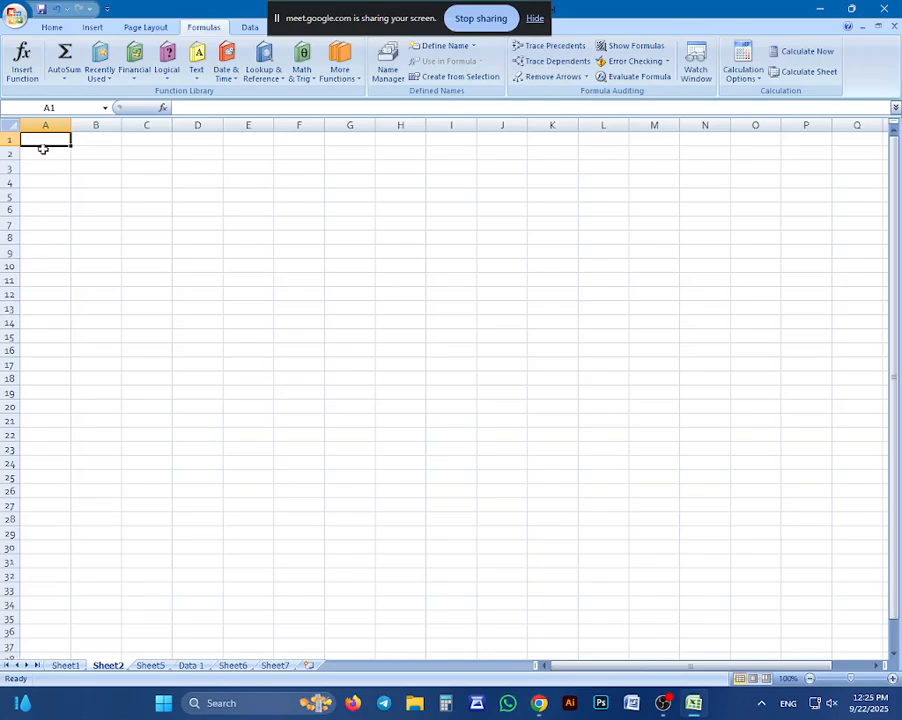
pyautogui.moveTo(44, 147); pyautogui.dragTo(48, 212)
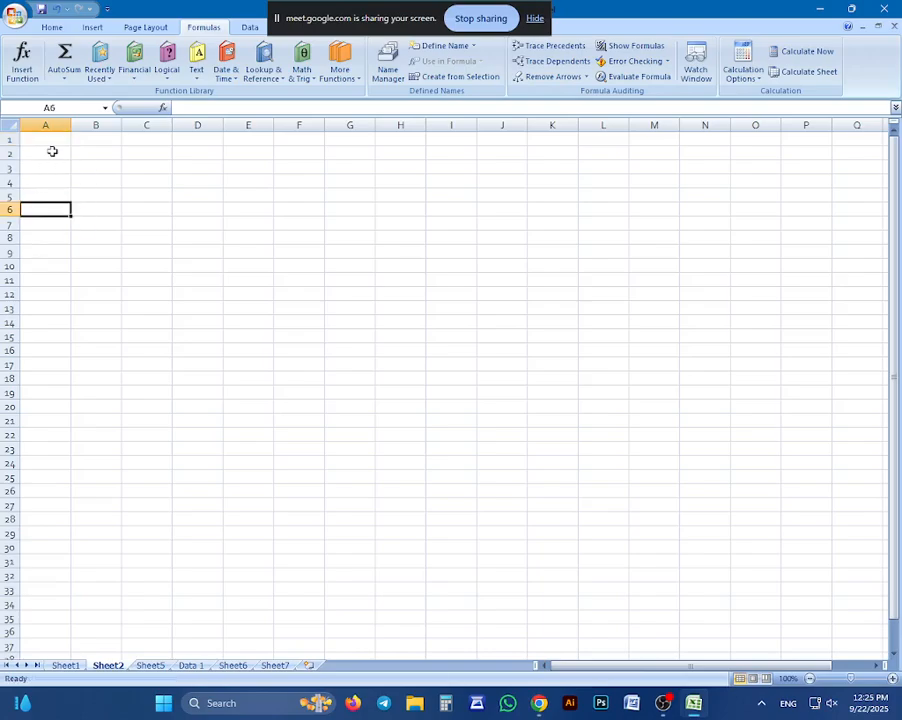
pyautogui.moveTo(52, 141); pyautogui.dragTo(52, 227)
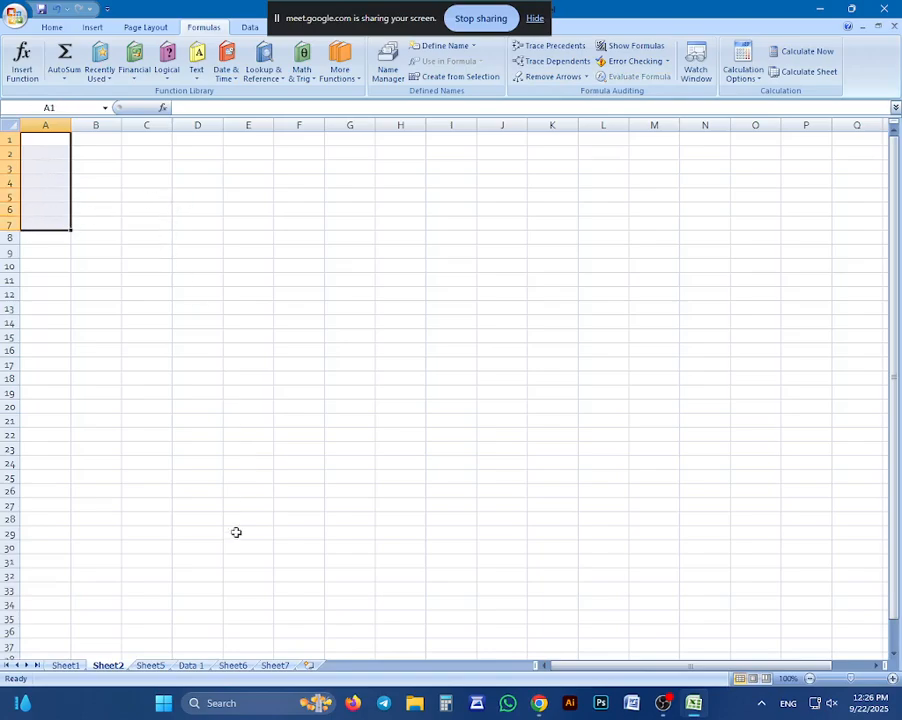
# Step: Merge and center cells A1 and B1 on the Data 1 sheet
pyautogui.click(184, 665)
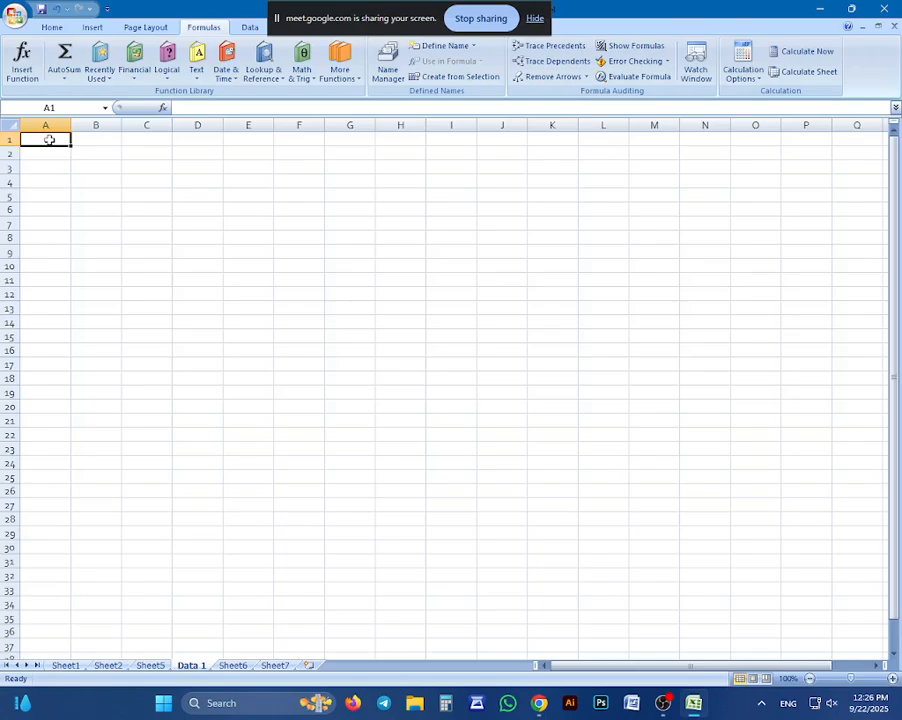
pyautogui.moveTo(48, 140); pyautogui.dragTo(96, 140)
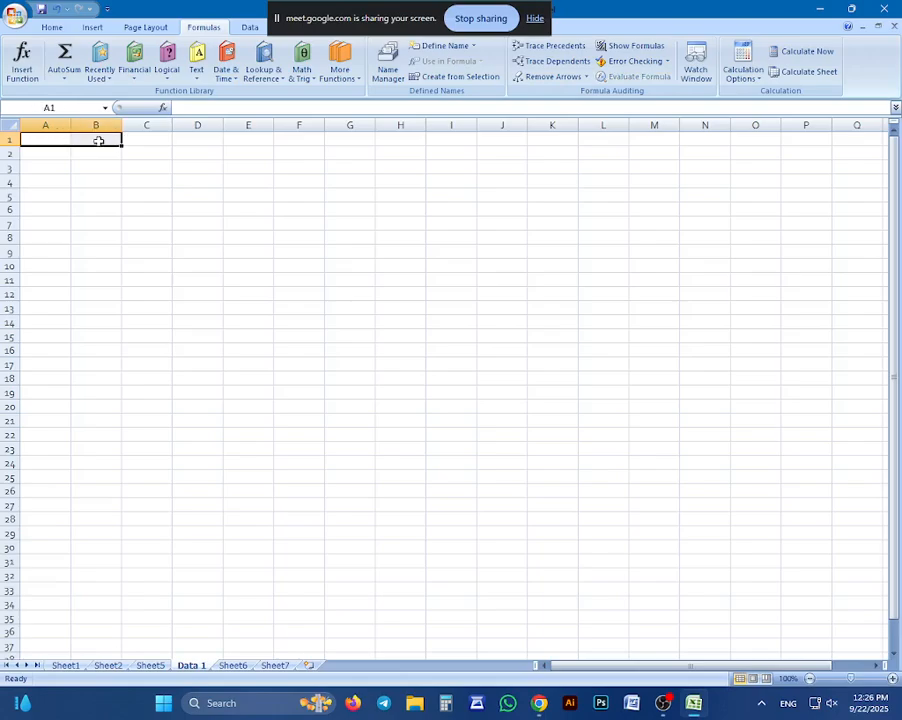
pyautogui.click(52, 27)
pyautogui.click(404, 72)
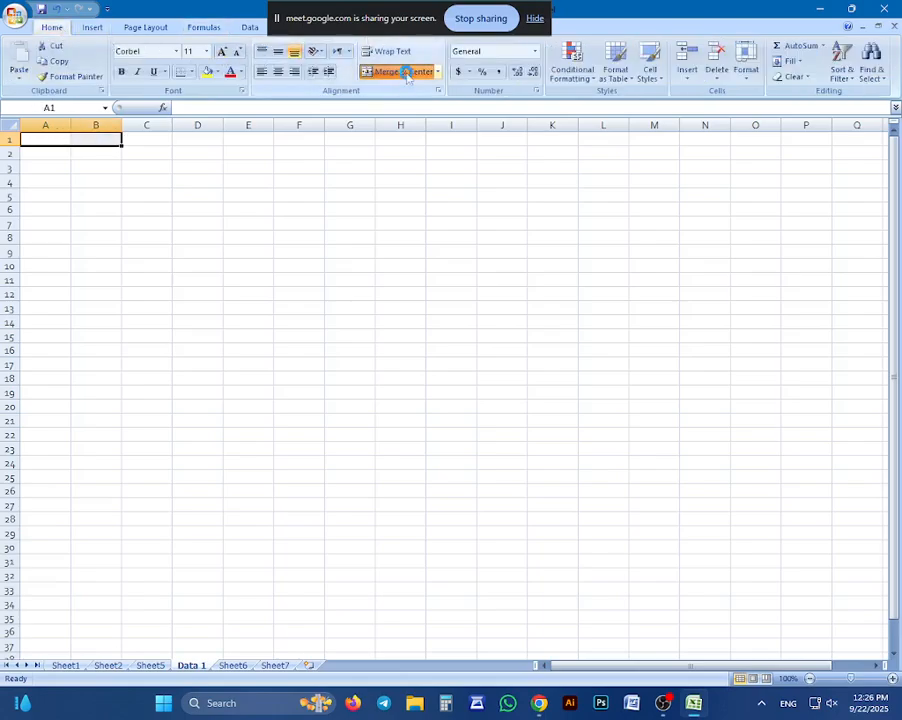
# Step: Merge and center cells C5 to D12 on the Data 1 sheet
pyautogui.click(178, 263)
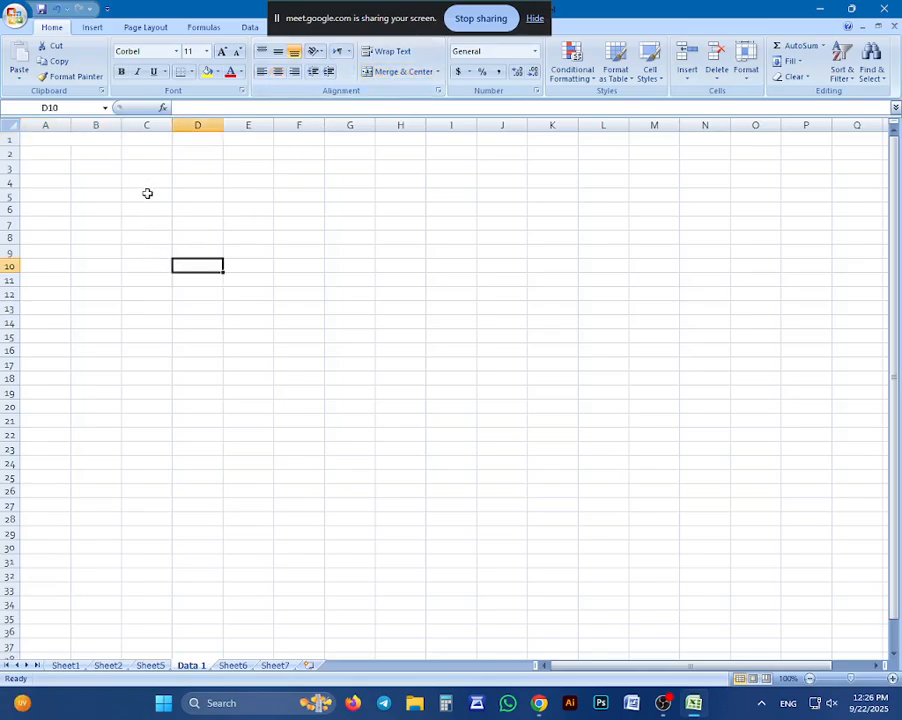
pyautogui.moveTo(147, 192); pyautogui.dragTo(215, 296)
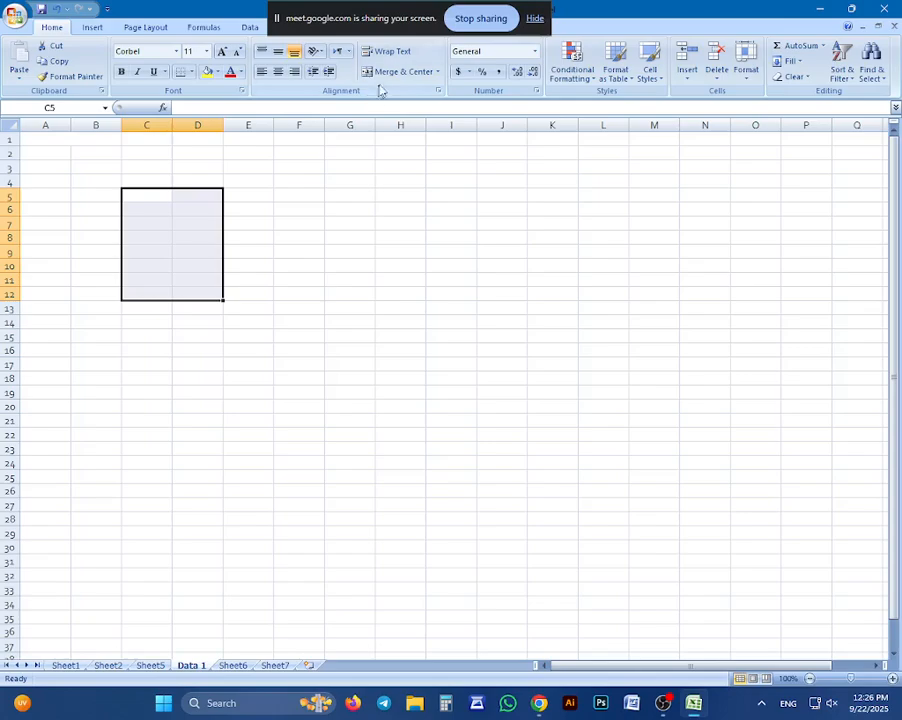
pyautogui.click(392, 73)
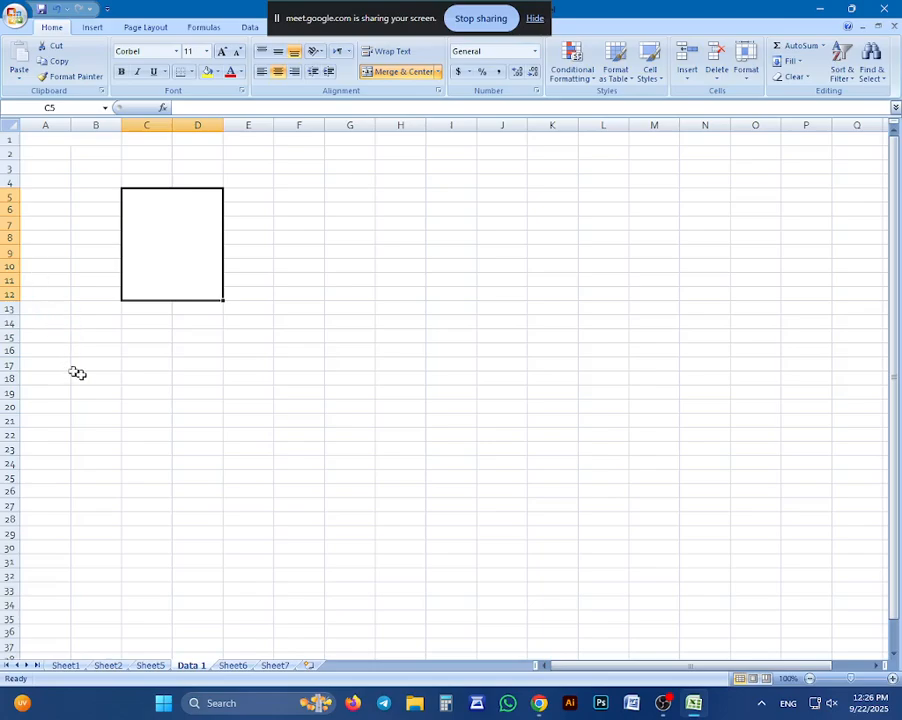
# Step: Switch to Sheet6
pyautogui.click(148, 665)
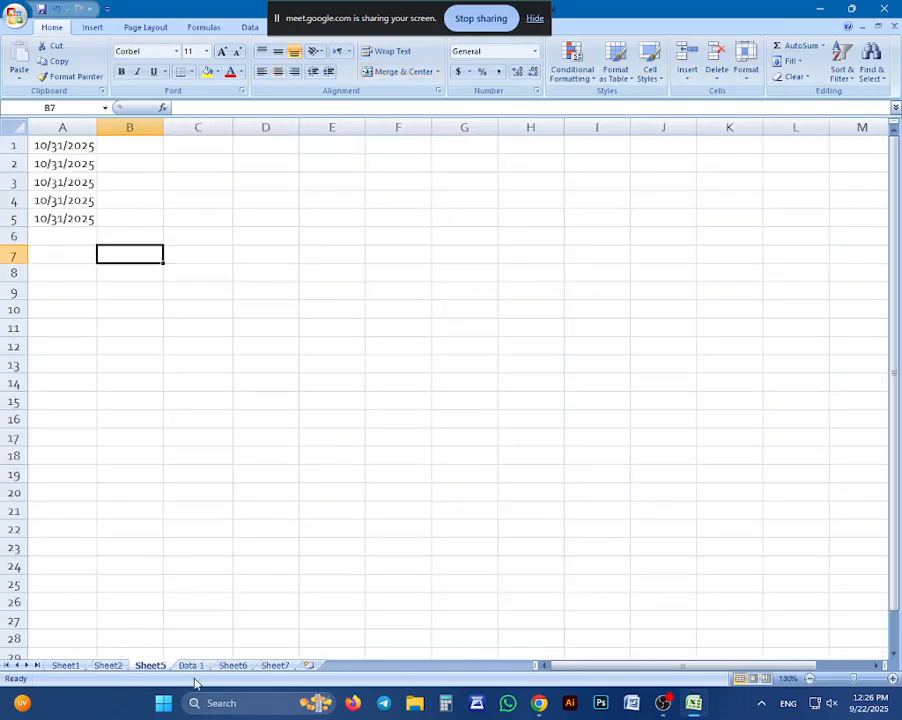
pyautogui.click(191, 666)
pyautogui.click(221, 668)
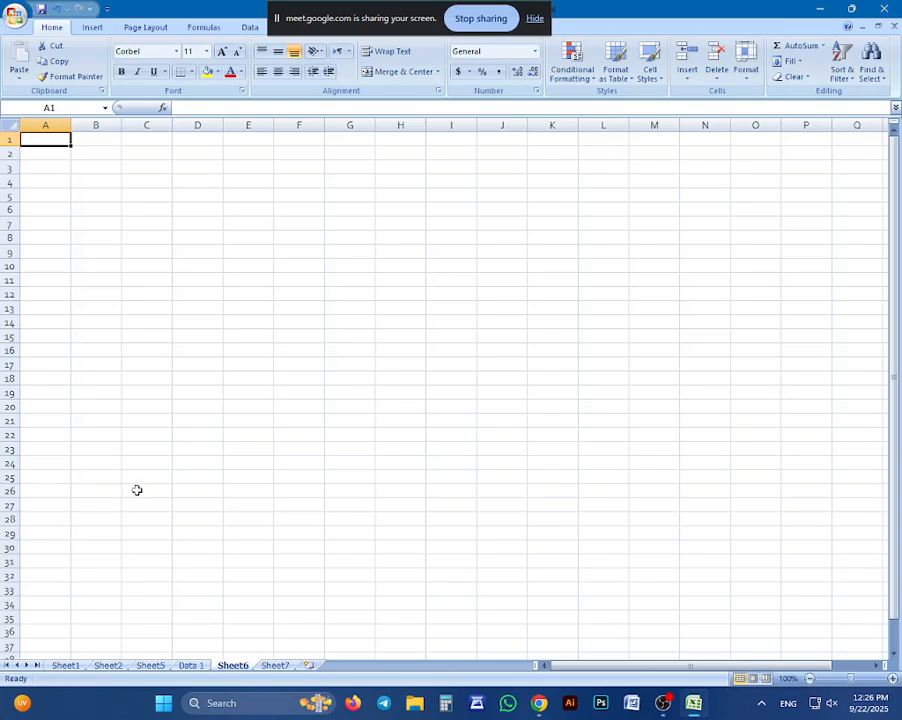
pyautogui.press('alt')
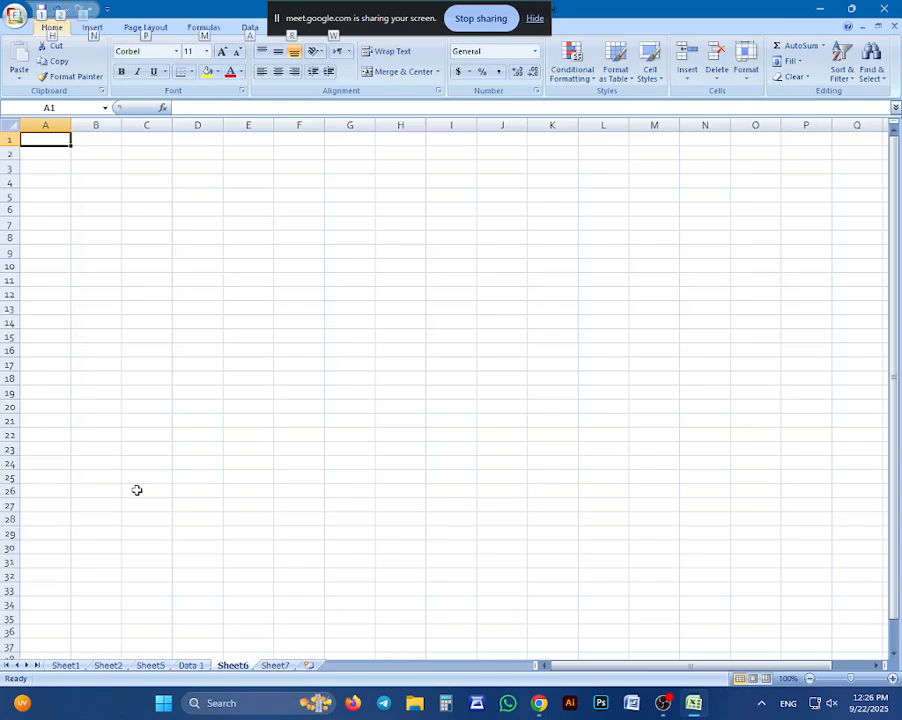
pyautogui.press('n')
pyautogui.press('a')
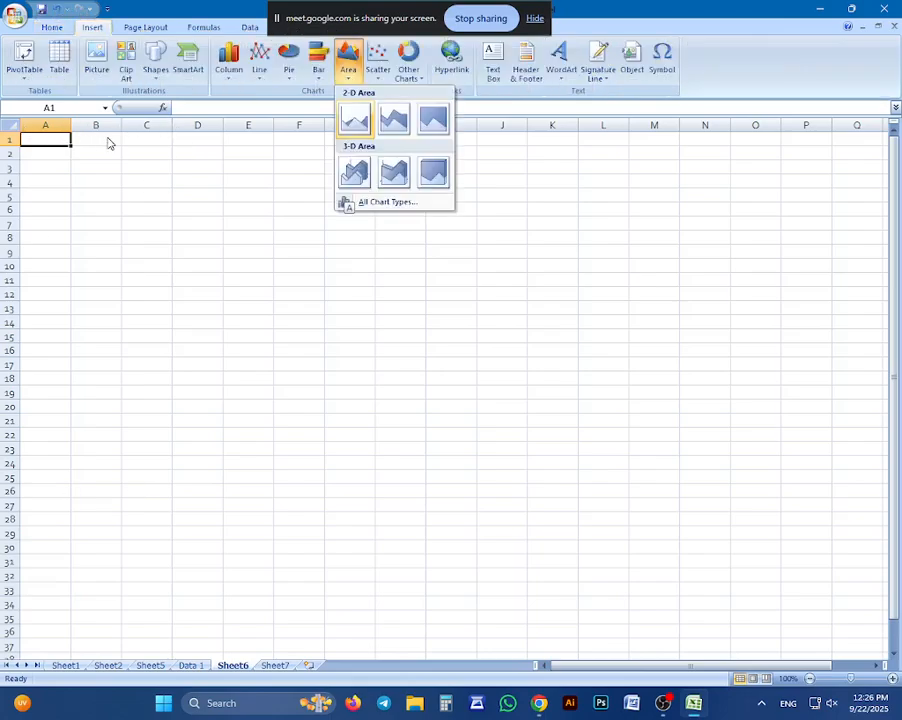
pyautogui.click(47, 143)
# Step: Enter the column headers NAME, BS and hr in cells A1 to C1 on Sheet6
pyautogui.scroll(8, 16, 196)
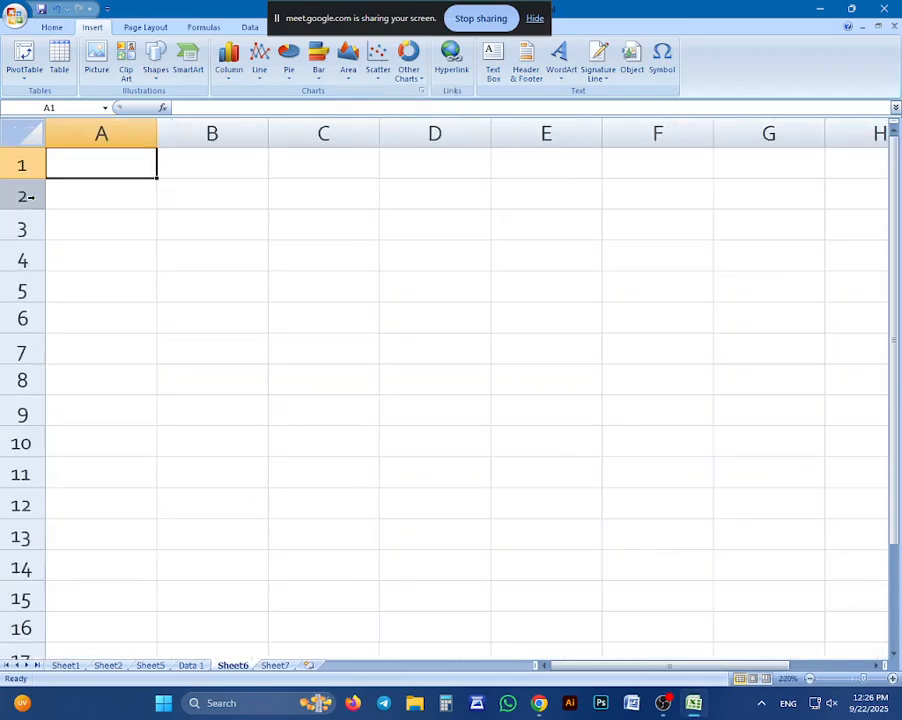
pyautogui.write('NA')
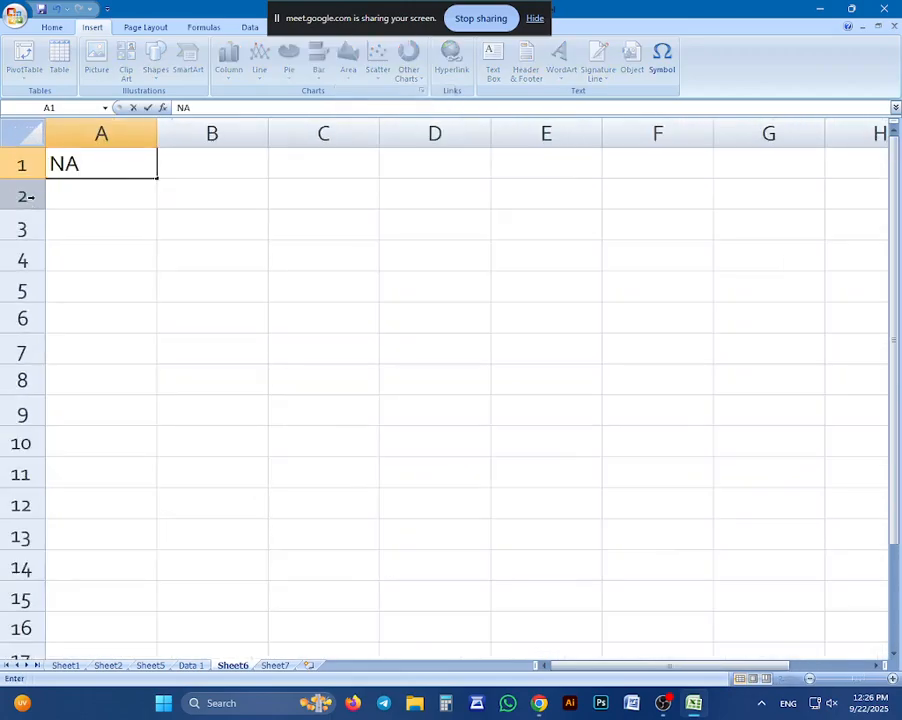
pyautogui.write('ME')
pyautogui.press('Tab')
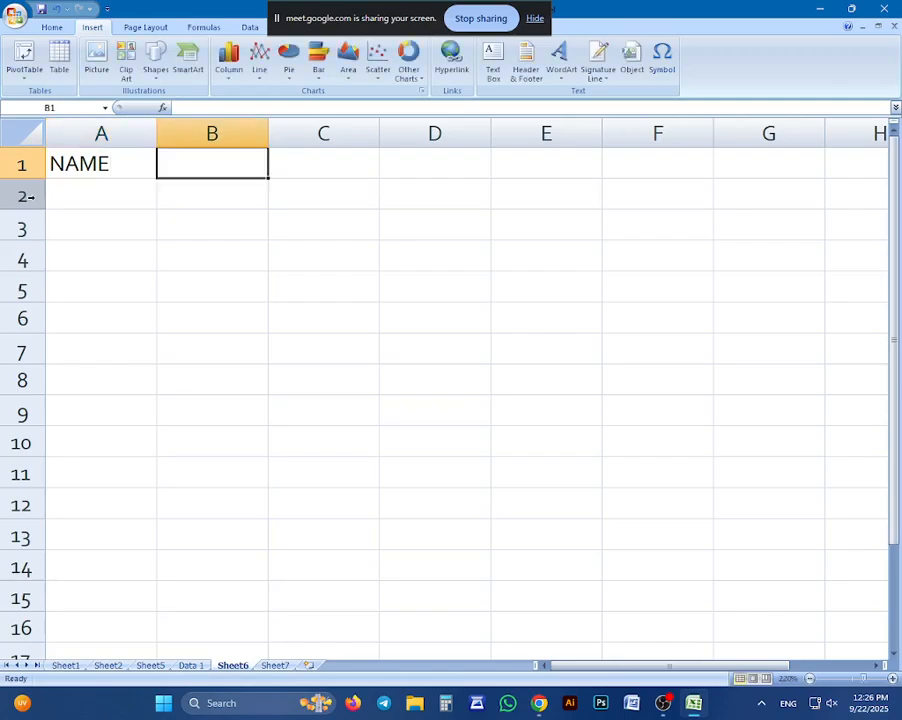
pyautogui.write('B')
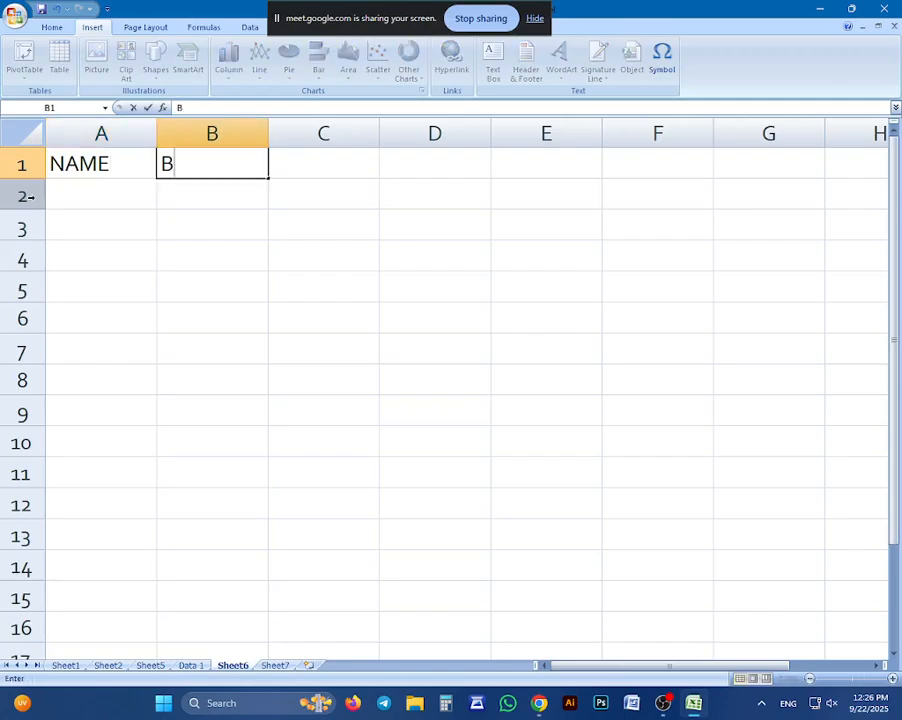
pyautogui.write('S')
pyautogui.press('Tab')
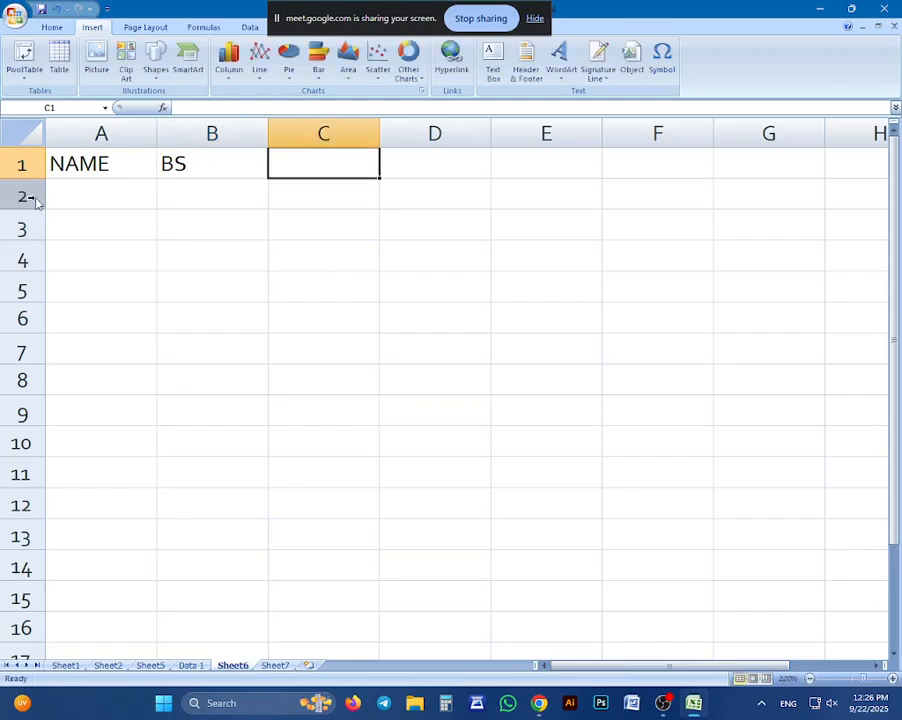
pyautogui.write('h')
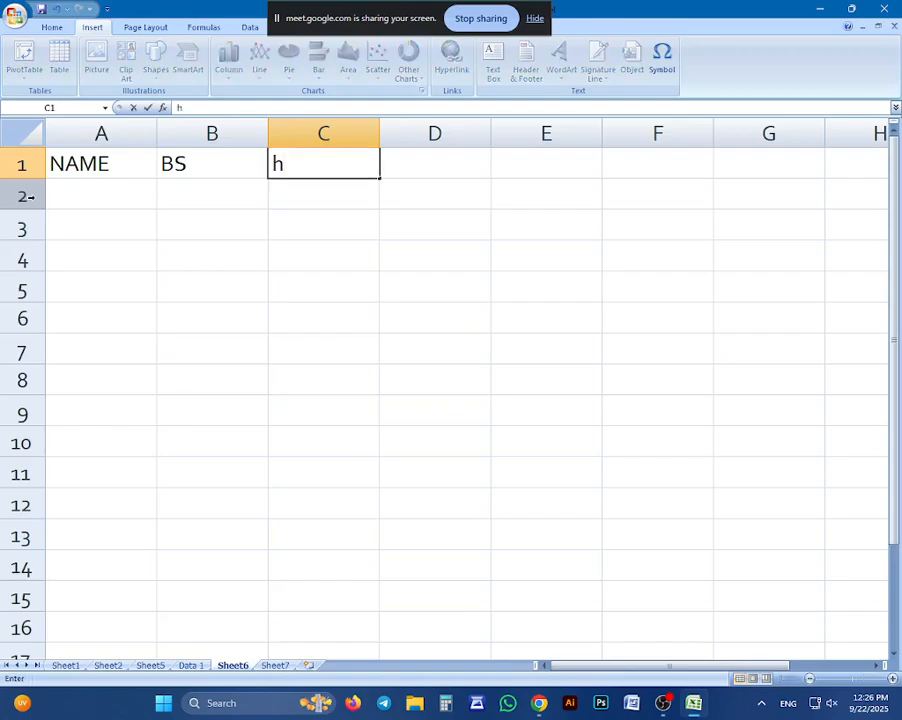
pyautogui.write('r')
pyautogui.press('Tab')
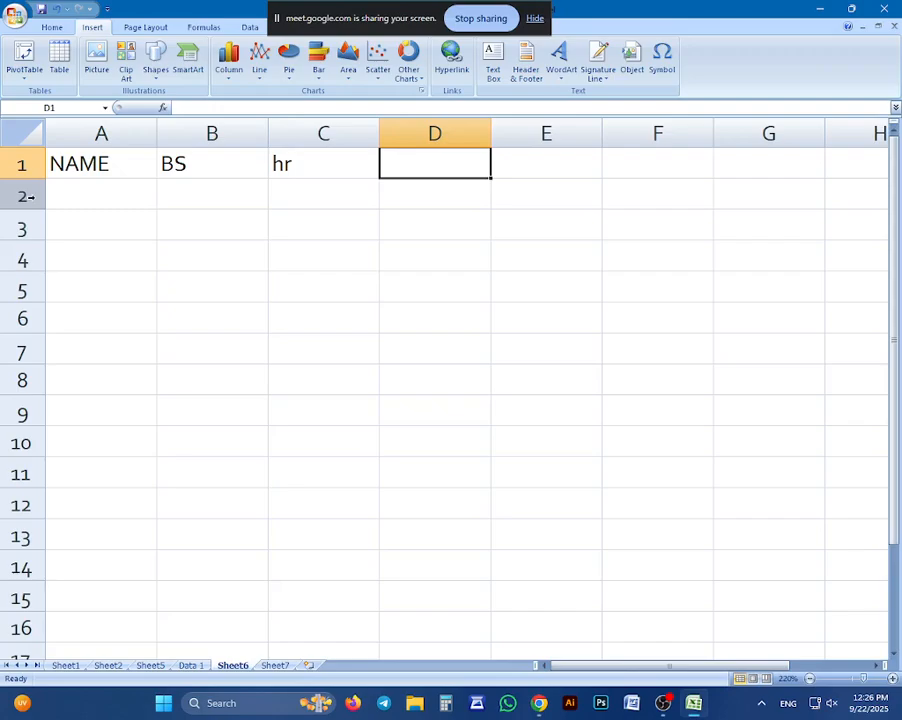
# Step: Enter the column headers MA, PF, TAX and TOTAL in cells D1 to G1
pyautogui.write('MA')
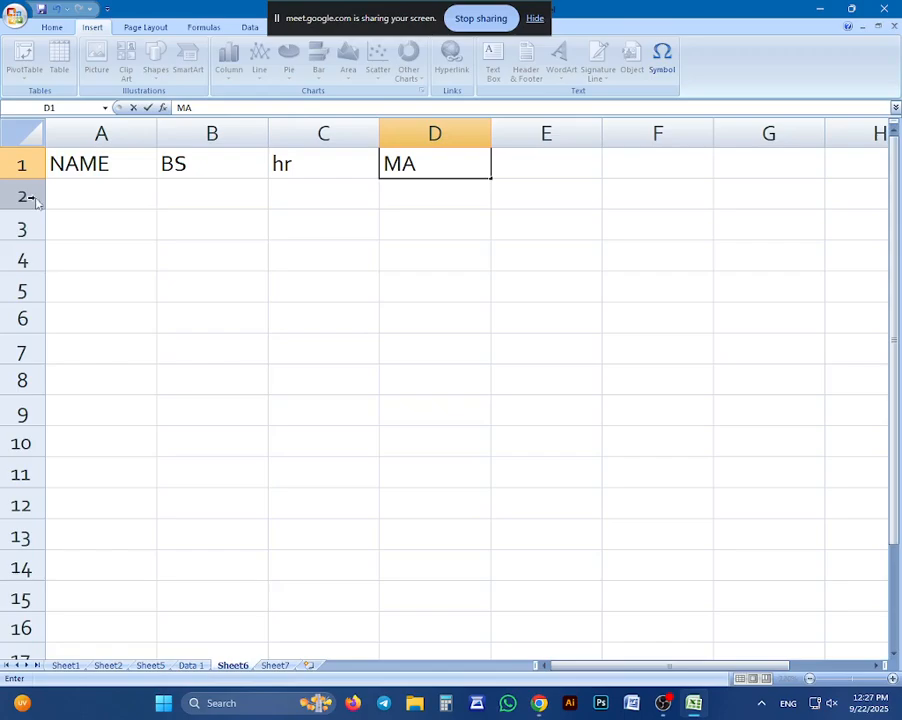
pyautogui.press('Tab')
pyautogui.write('PF')
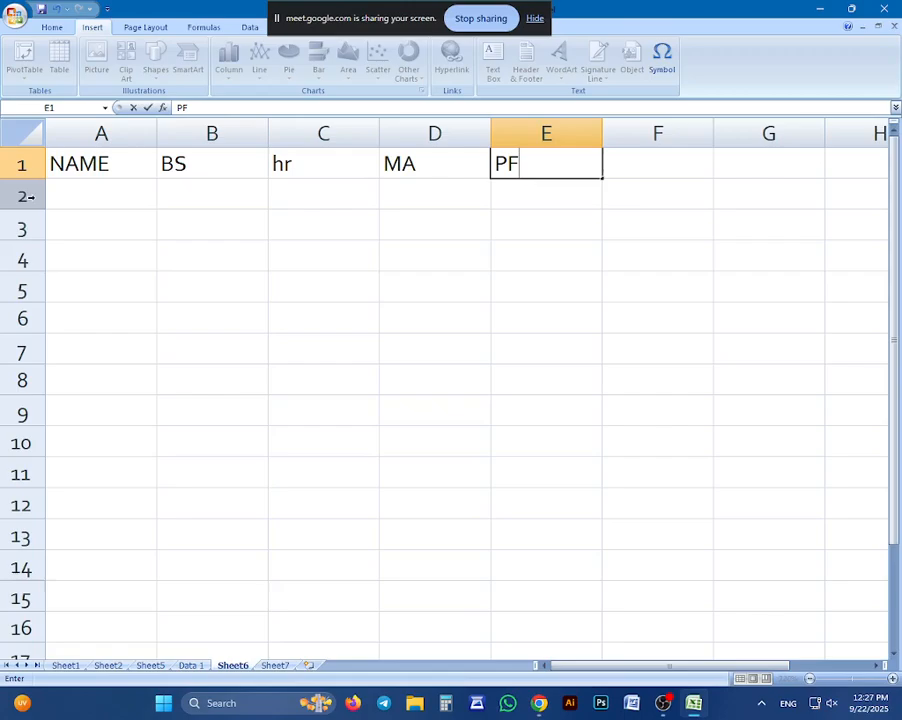
pyautogui.press('Tab')
pyautogui.write('TAX')
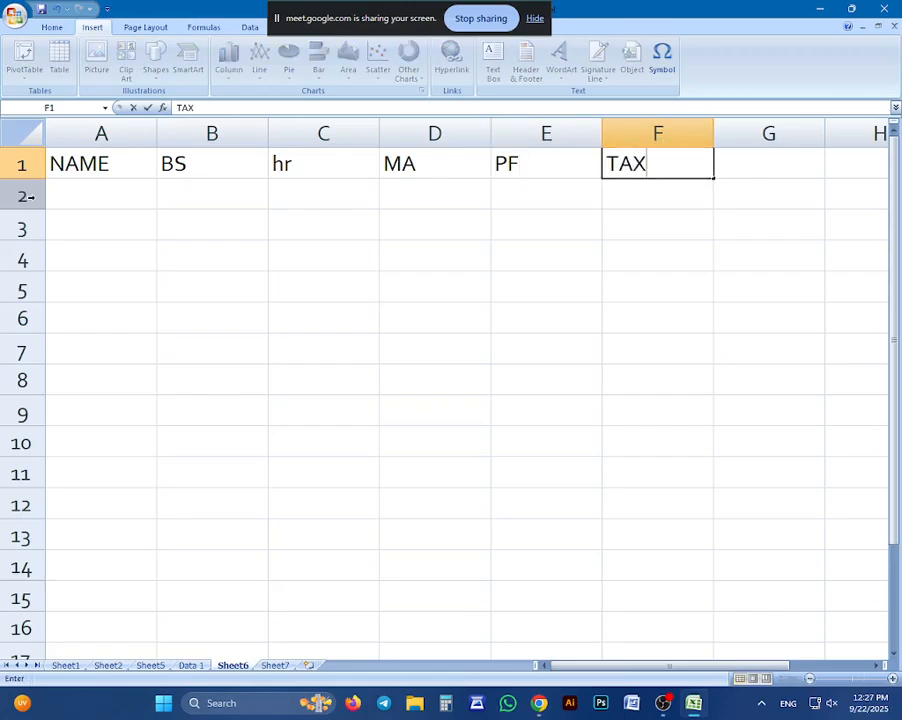
pyautogui.press('Tab')
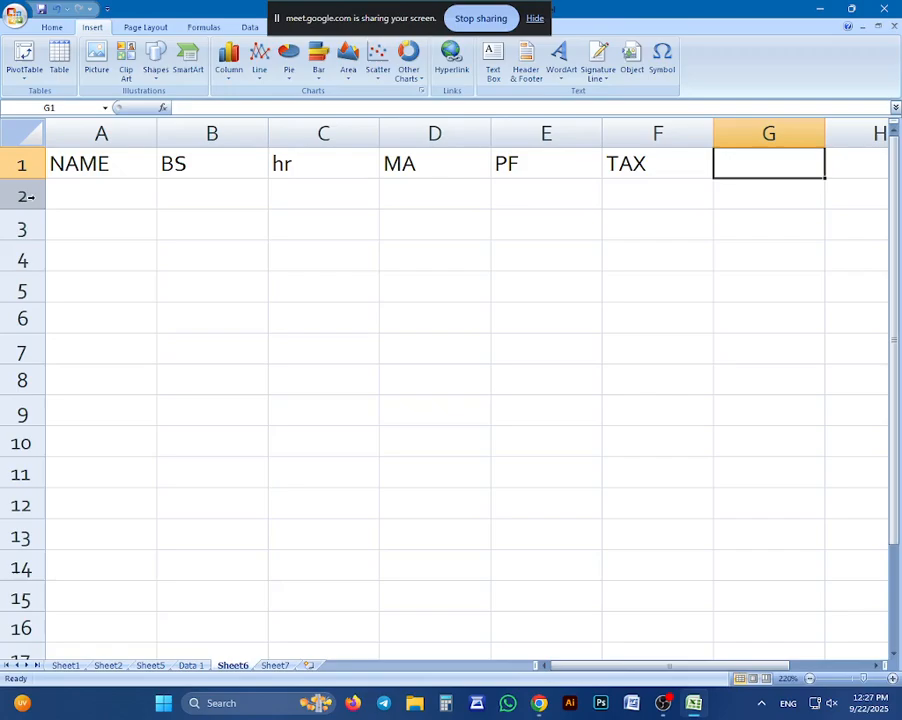
pyautogui.write('TOTAL')
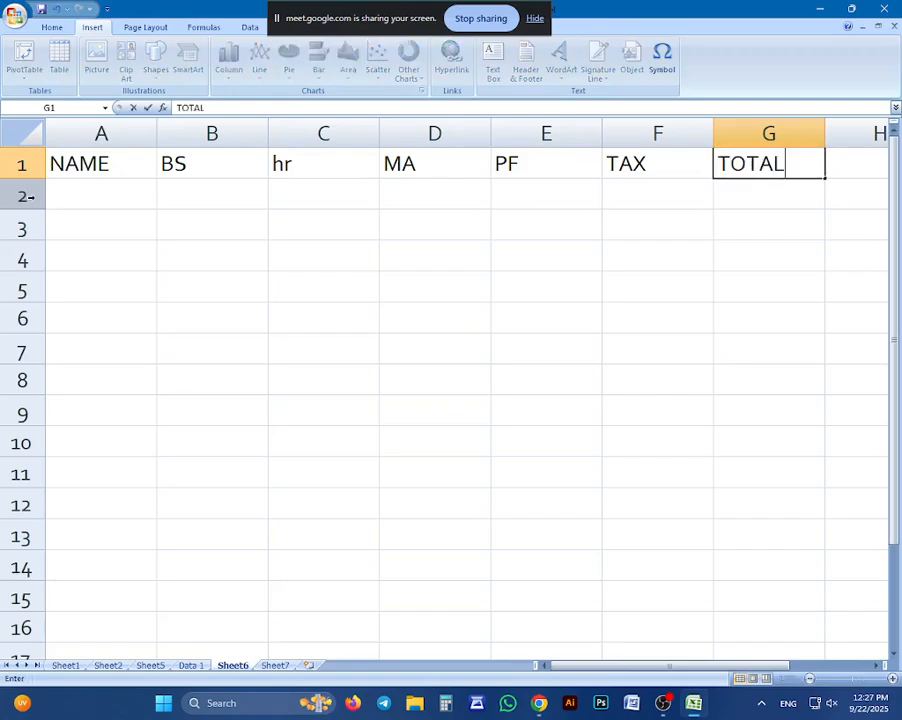
# Step: Enter the person's first name in cell A2 under NAME and correct its spelling
pyautogui.click(115, 197)
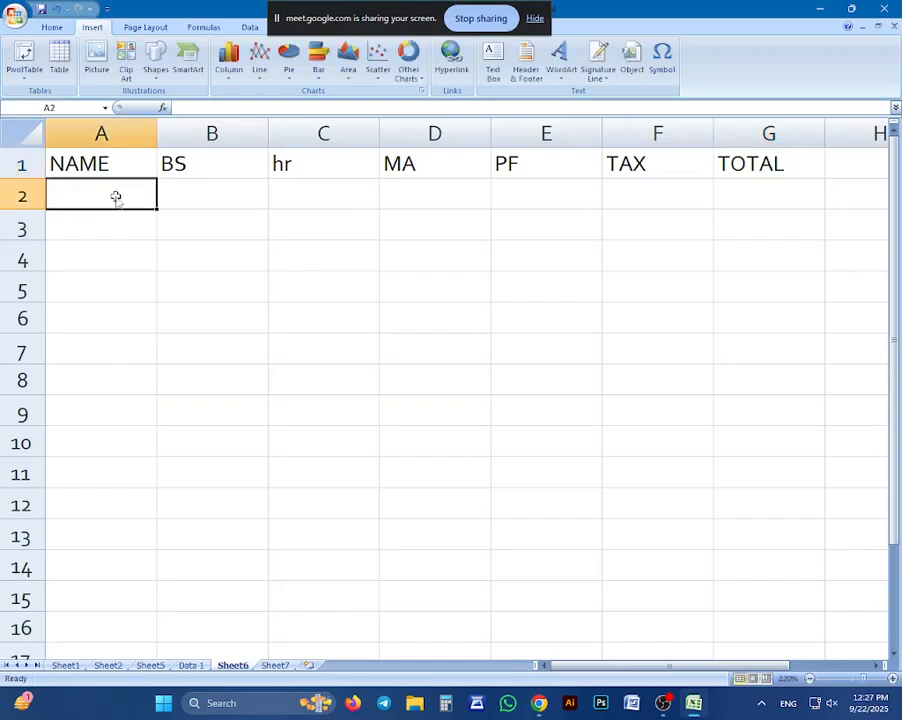
pyautogui.write('HASAB')
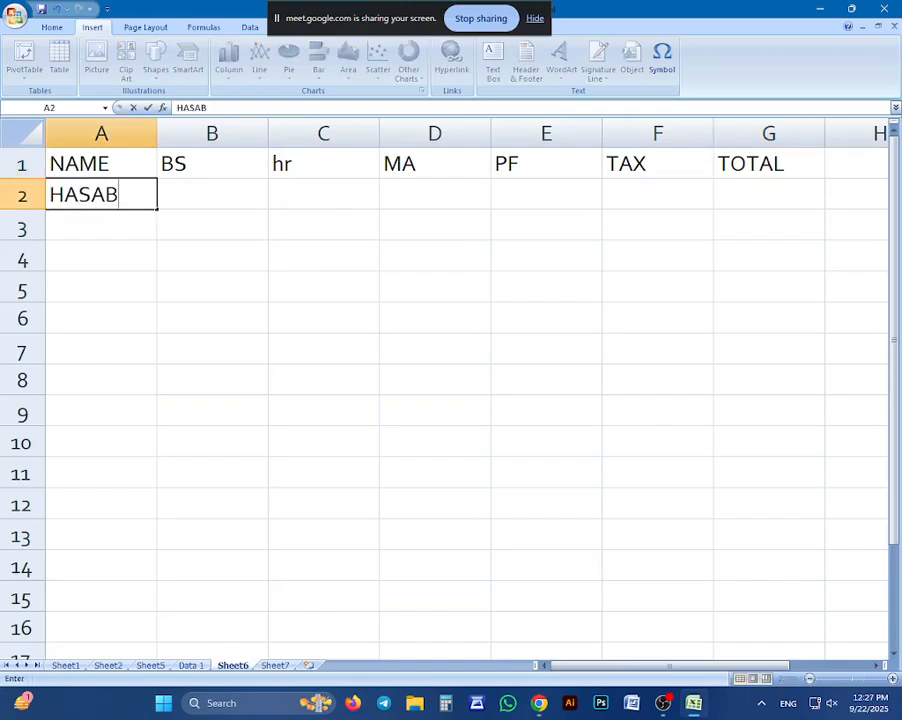
pyautogui.write('=N')
pyautogui.press('Tab')
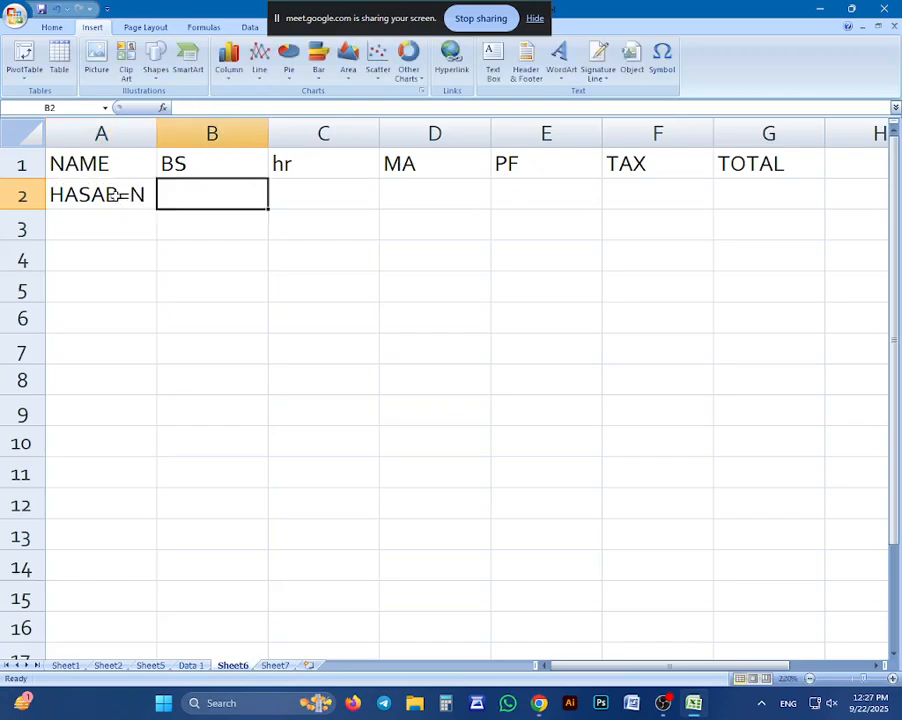
pyautogui.click(115, 195)
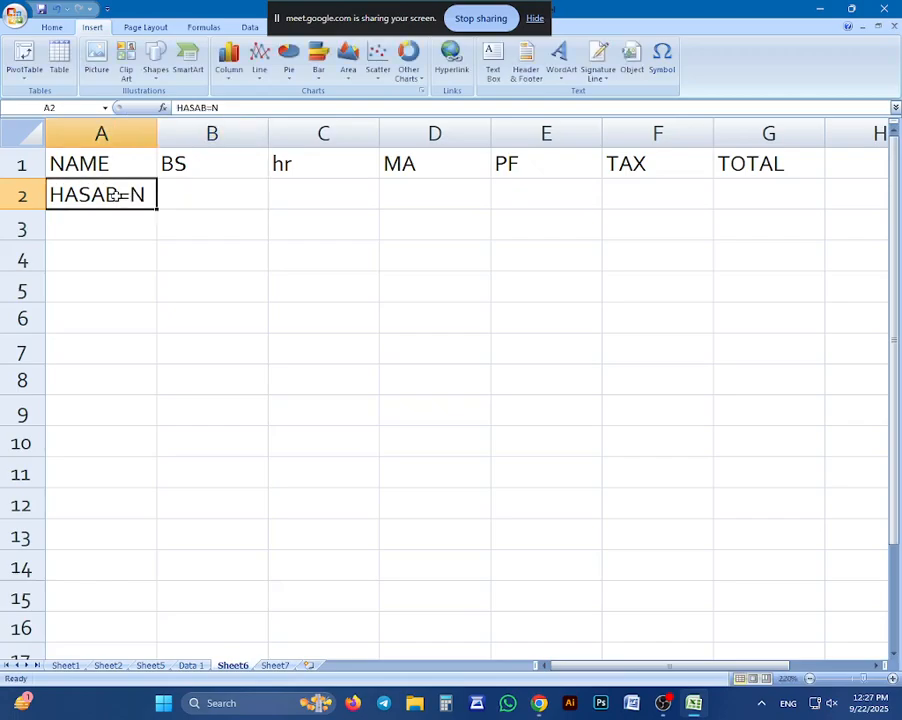
pyautogui.doubleClick(115, 195)
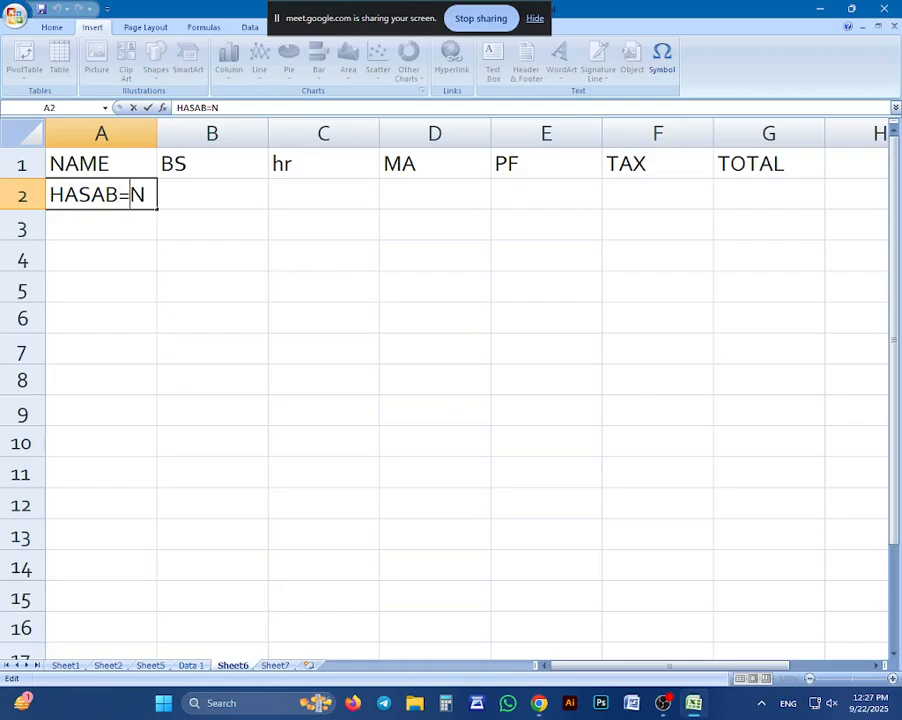
pyautogui.press('BackSpace')
pyautogui.press('BackSpace')
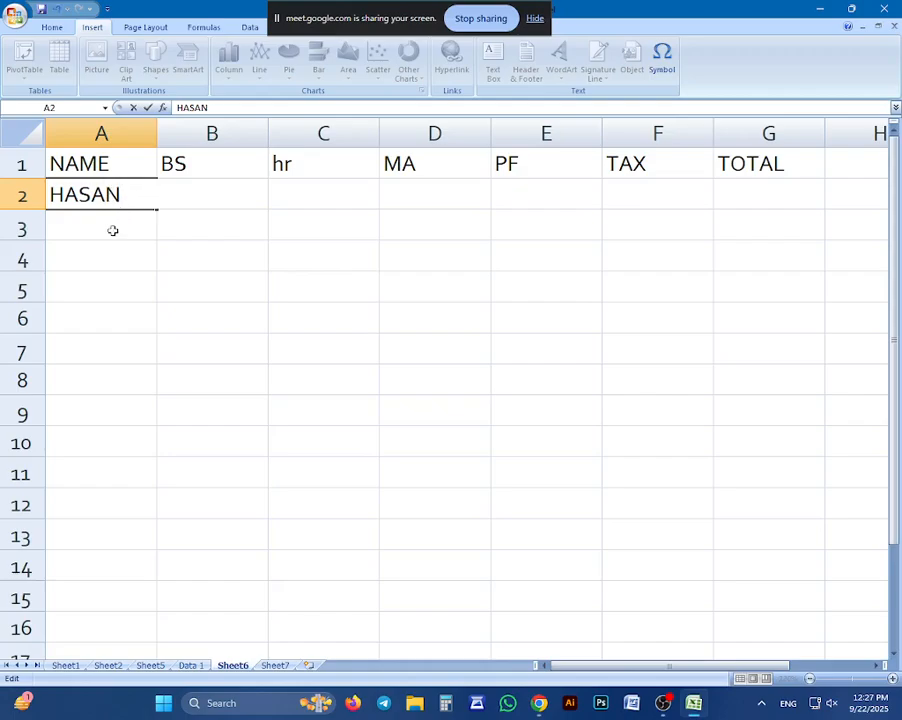
pyautogui.press('Tab')
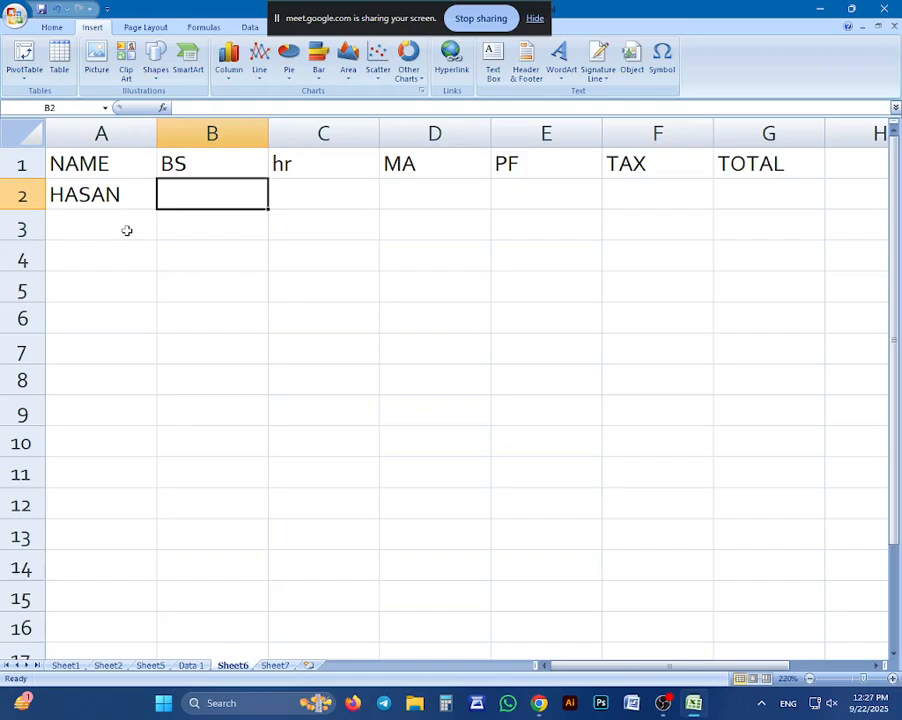
# Step: Enter 25000 under BS in cell B2 and 6250 under hr in cell C2
pyautogui.write('2')
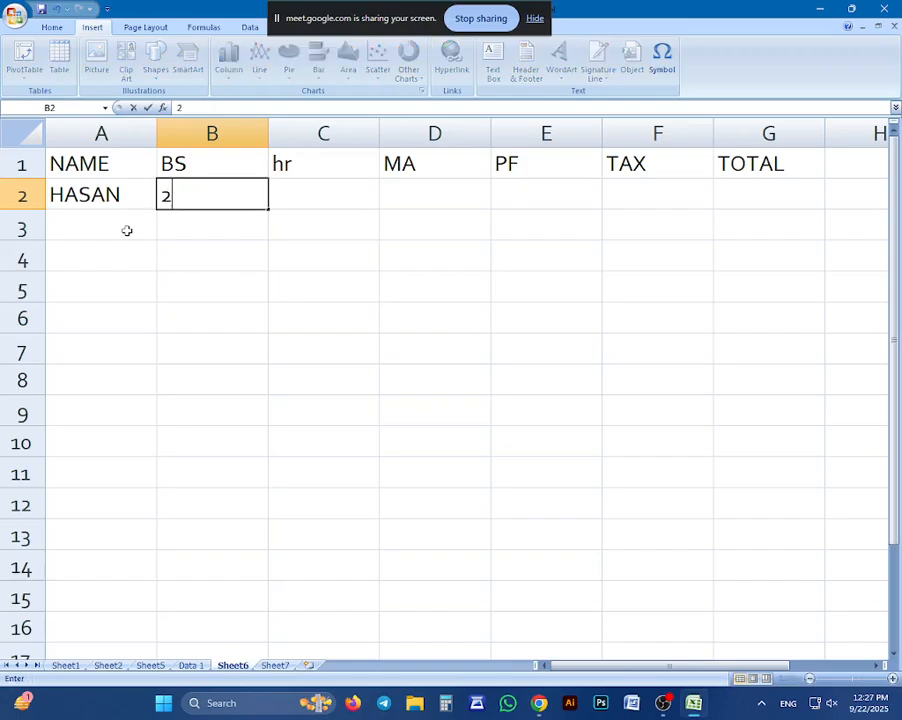
pyautogui.write('5000')
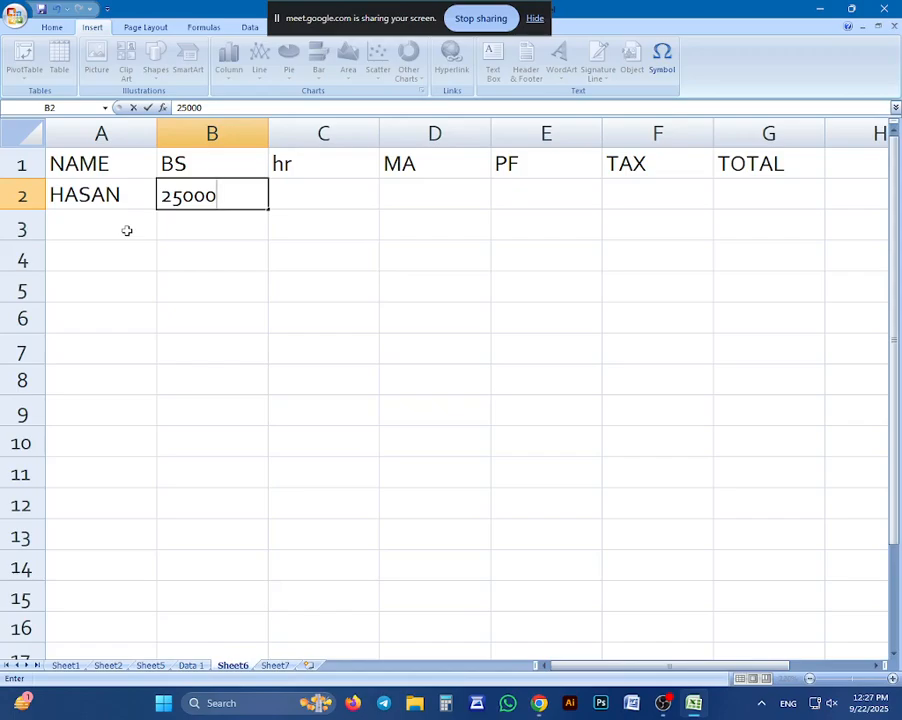
pyautogui.press('Tab')
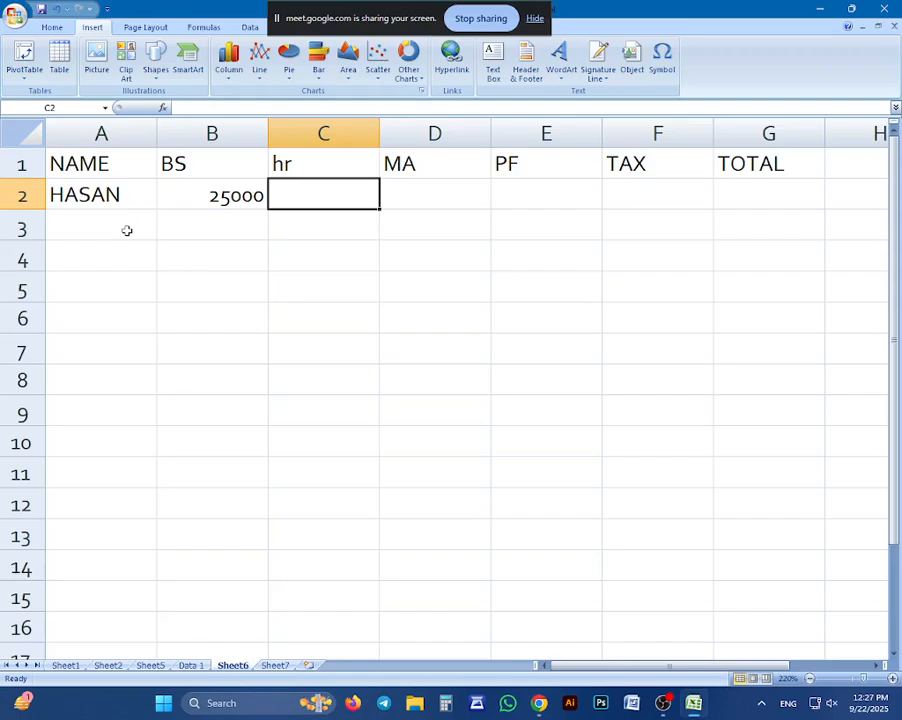
pyautogui.write('625')
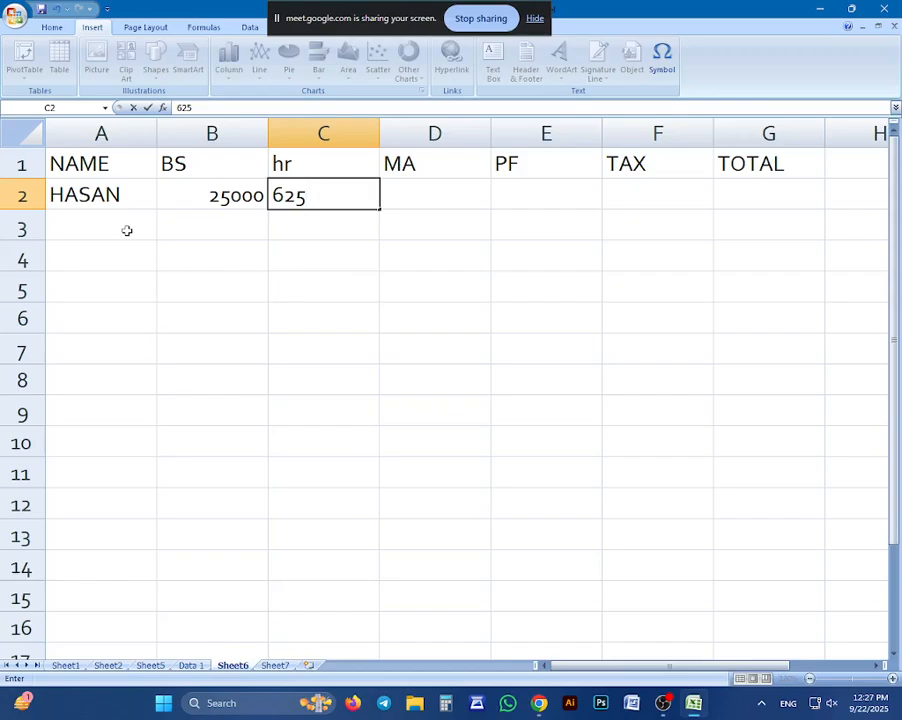
pyautogui.write('0')
pyautogui.press('Tab')
# Step: Change the font of the whole table, cells A1 to G2, to Times New Roman
pyautogui.hotkey('ctrl', 'a')
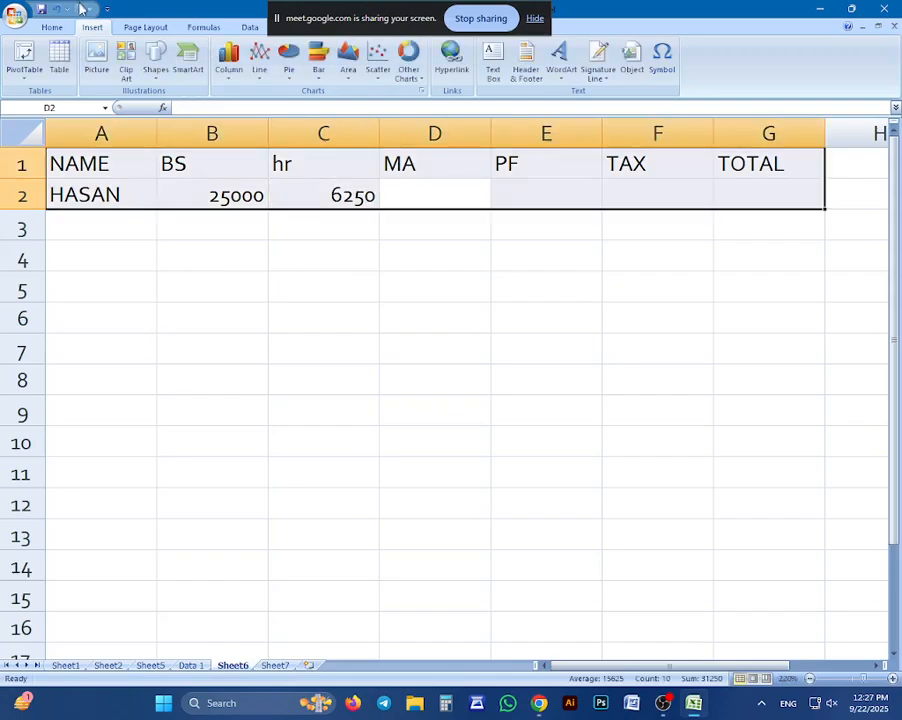
pyautogui.click(51, 27)
pyautogui.click(176, 52)
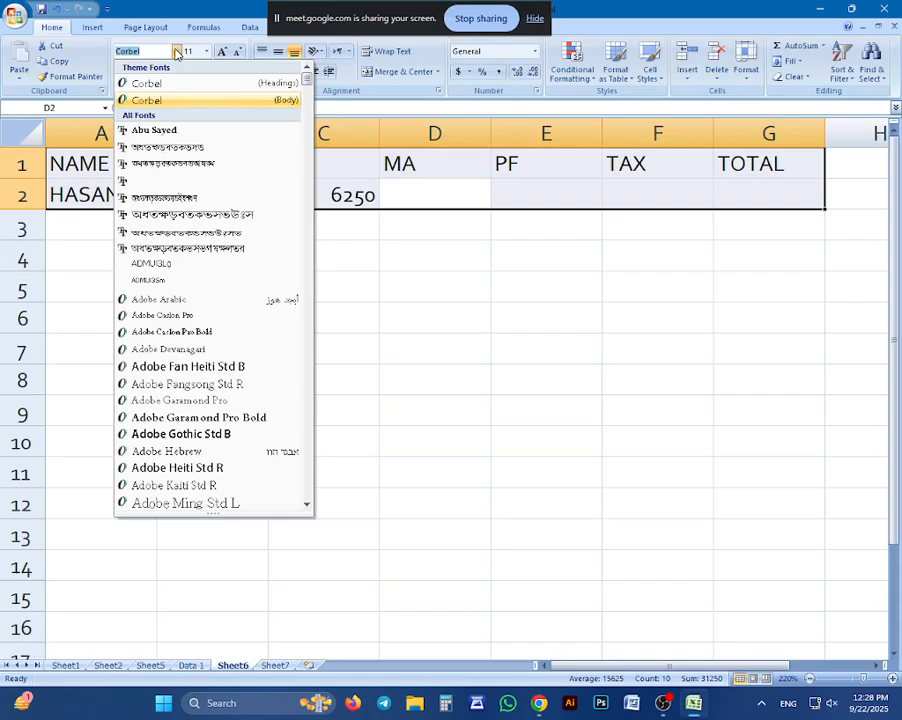
pyautogui.write('ti')
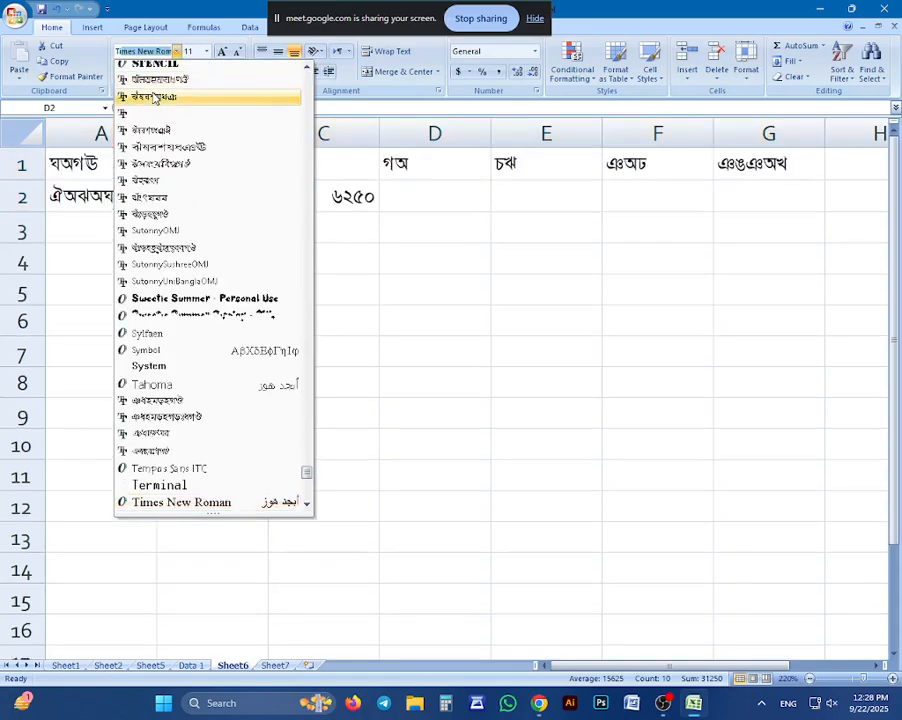
pyautogui.press('Return')
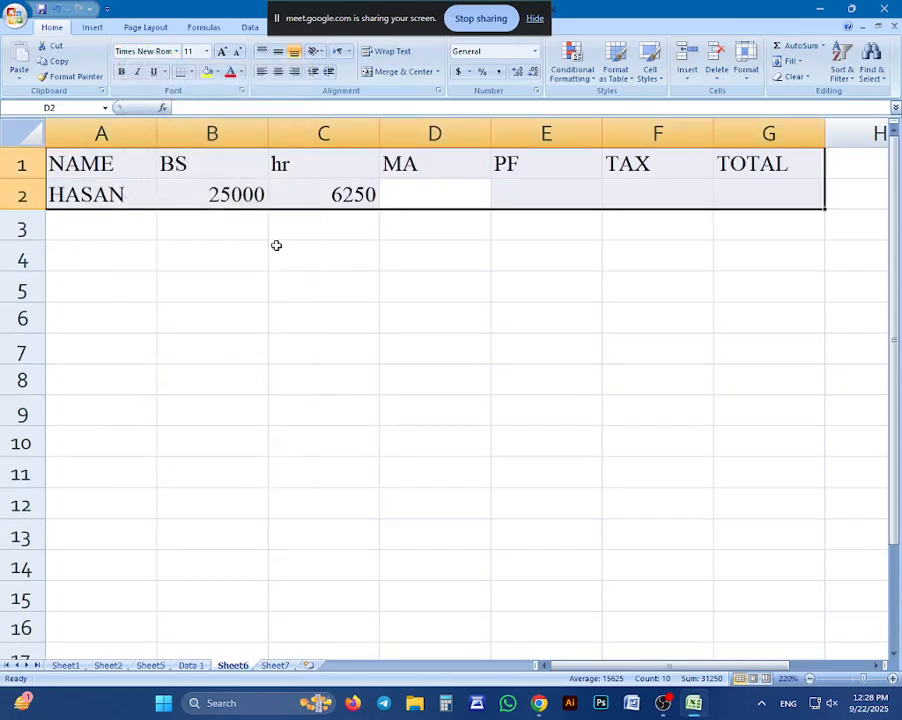
pyautogui.click(430, 197)
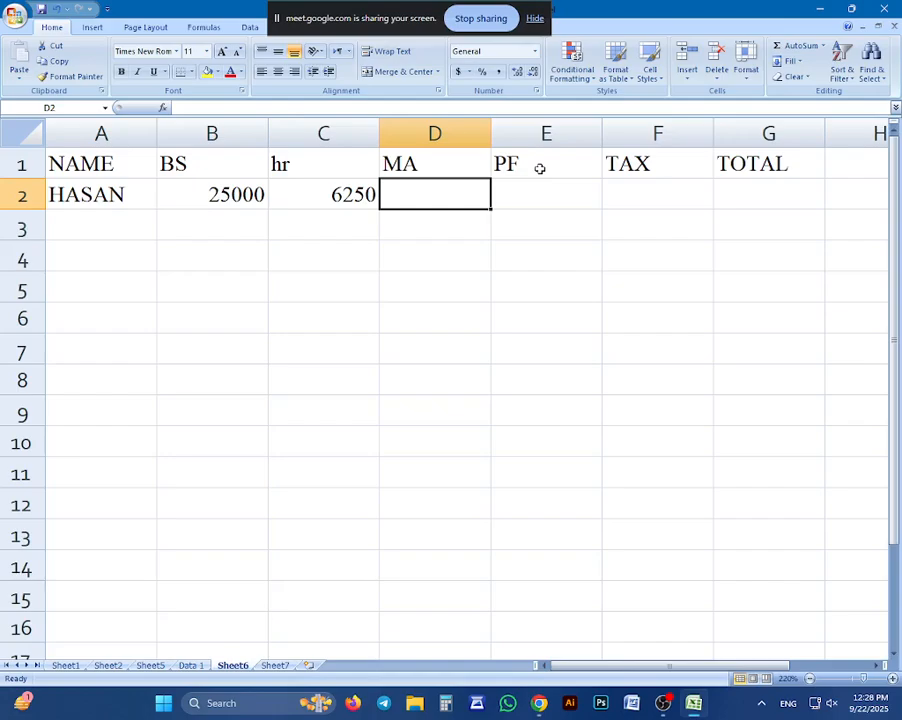
# Step: Enter 5000 under MA in cell D2, 3750 under PF in E2 and 2500 under TAX in F2
pyautogui.write('5000')
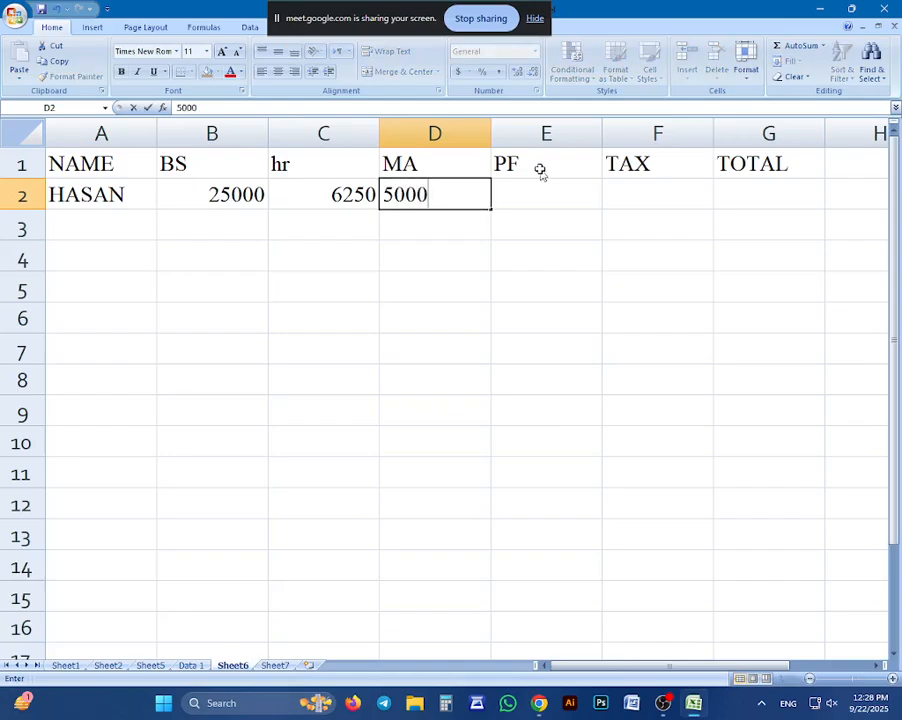
pyautogui.press('Tab')
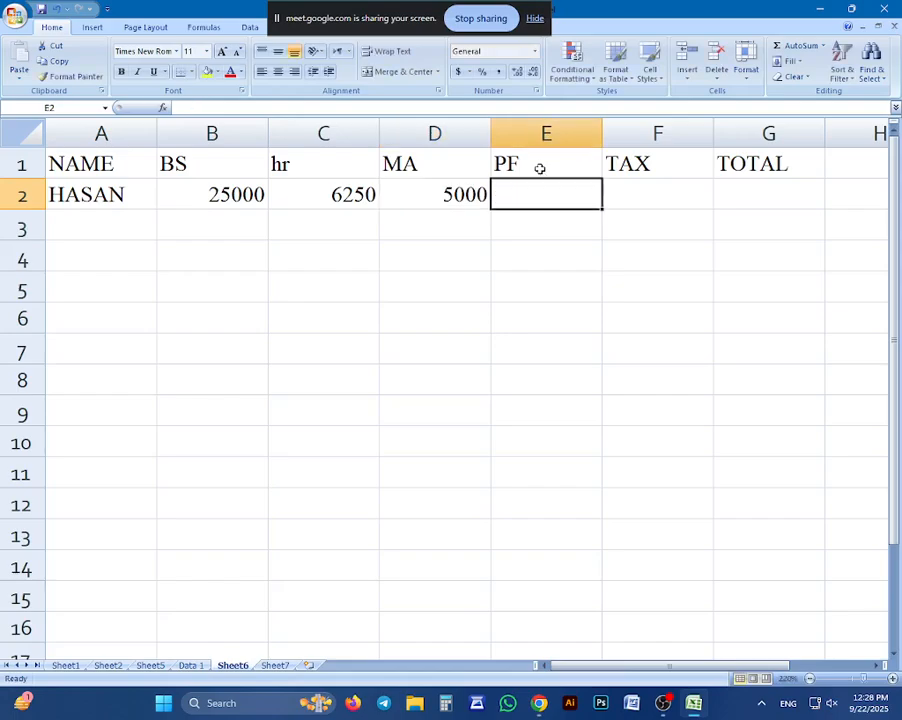
pyautogui.write('37')
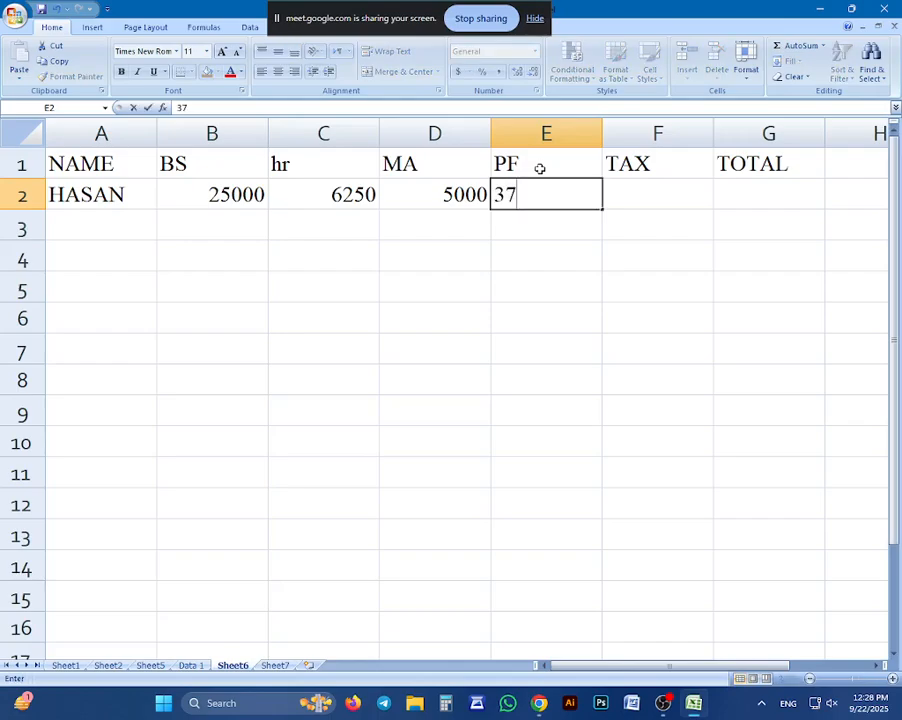
pyautogui.write('50')
pyautogui.press('Tab')
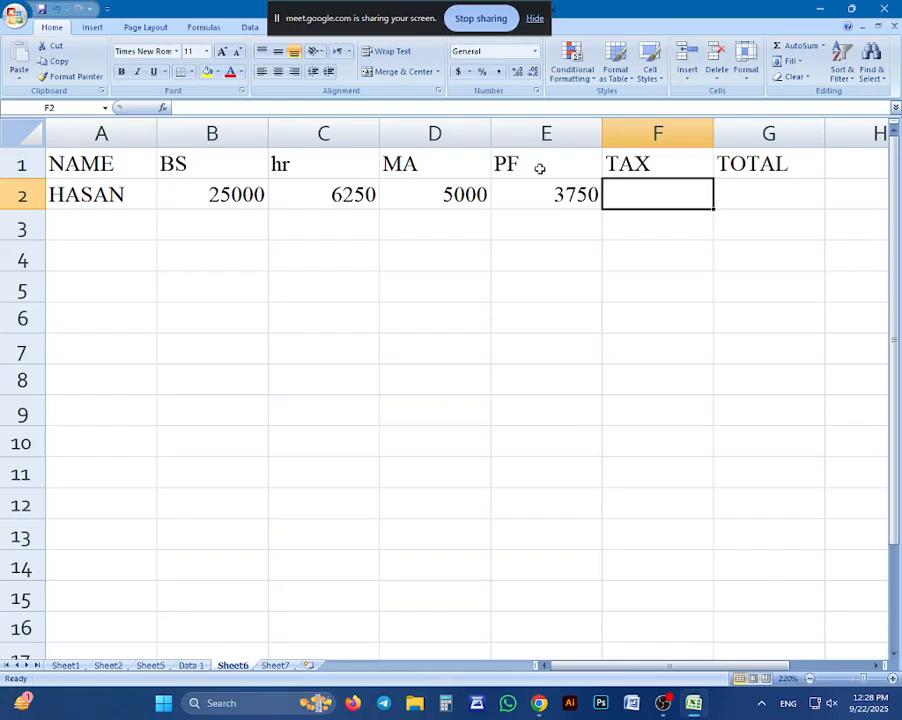
pyautogui.write('2500')
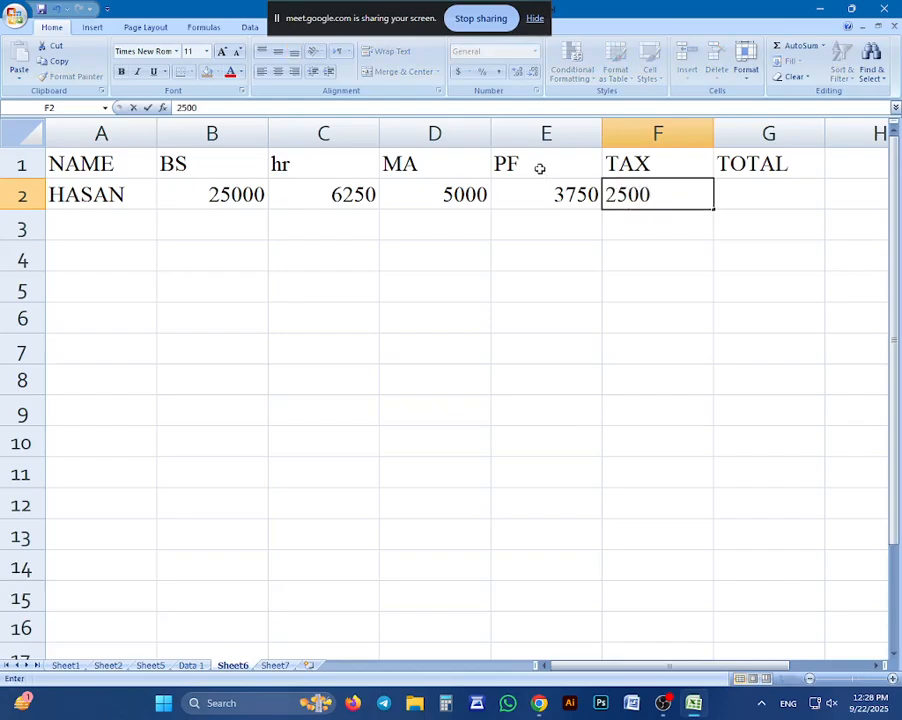
pyautogui.press('Tab')
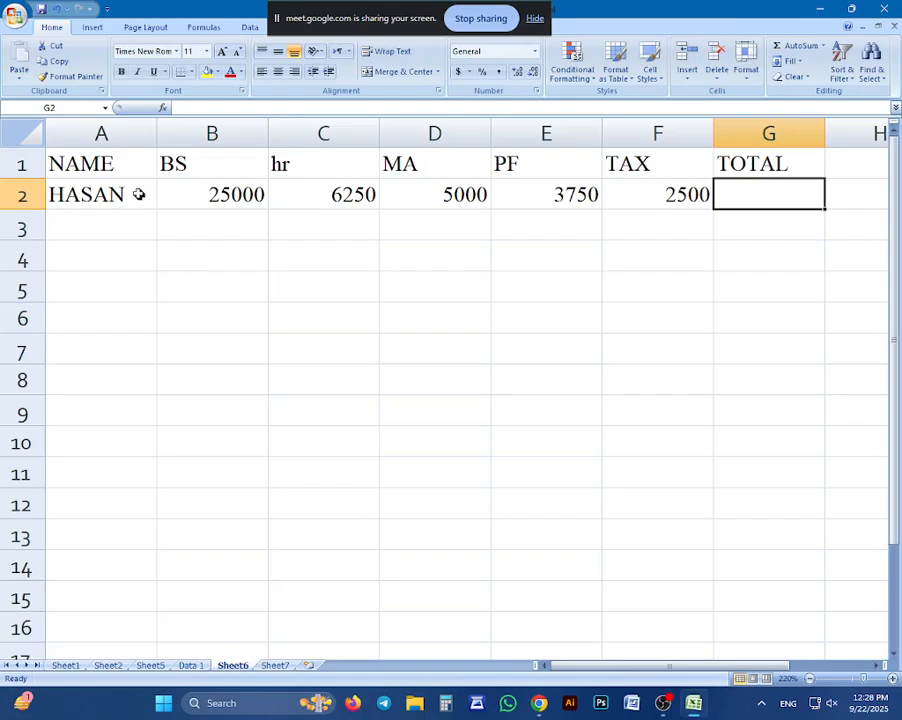
# Step: Copy the salary row in cells A2 to F2 and paste it into row 4, starting at cell A4
pyautogui.moveTo(77, 194); pyautogui.dragTo(233, 198)
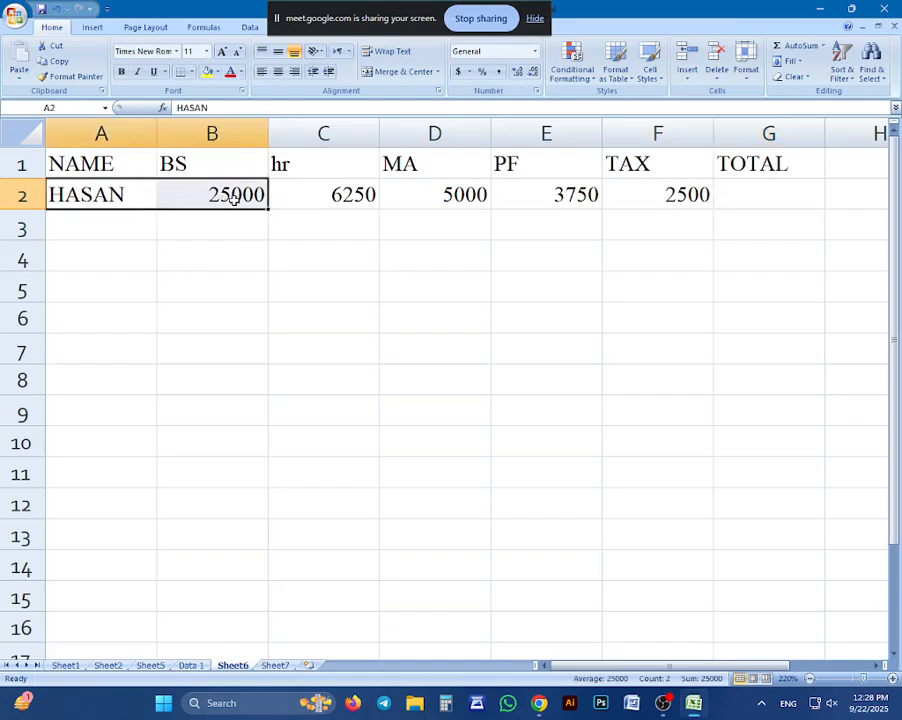
pyautogui.click(129, 202)
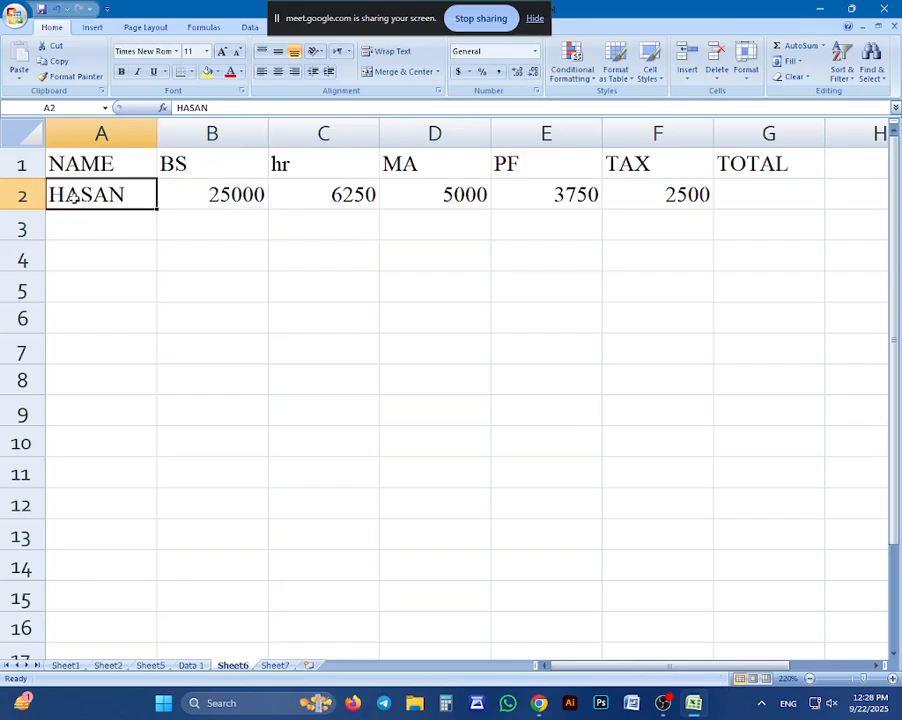
pyautogui.moveTo(72, 198); pyautogui.dragTo(688, 198)
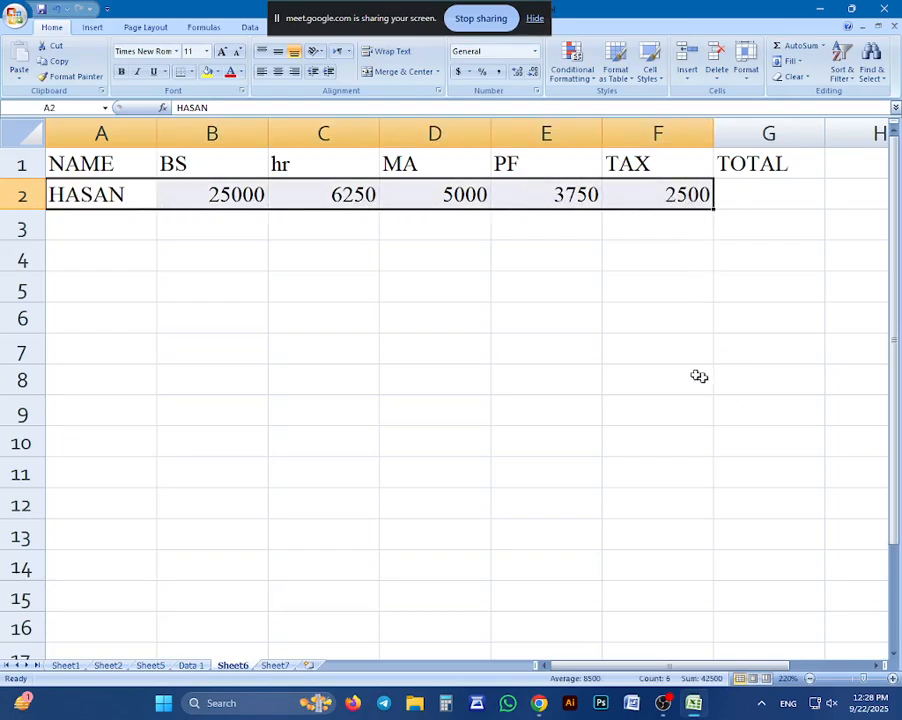
pyautogui.hotkey('ctrl', 'c')
pyautogui.click(82, 253)
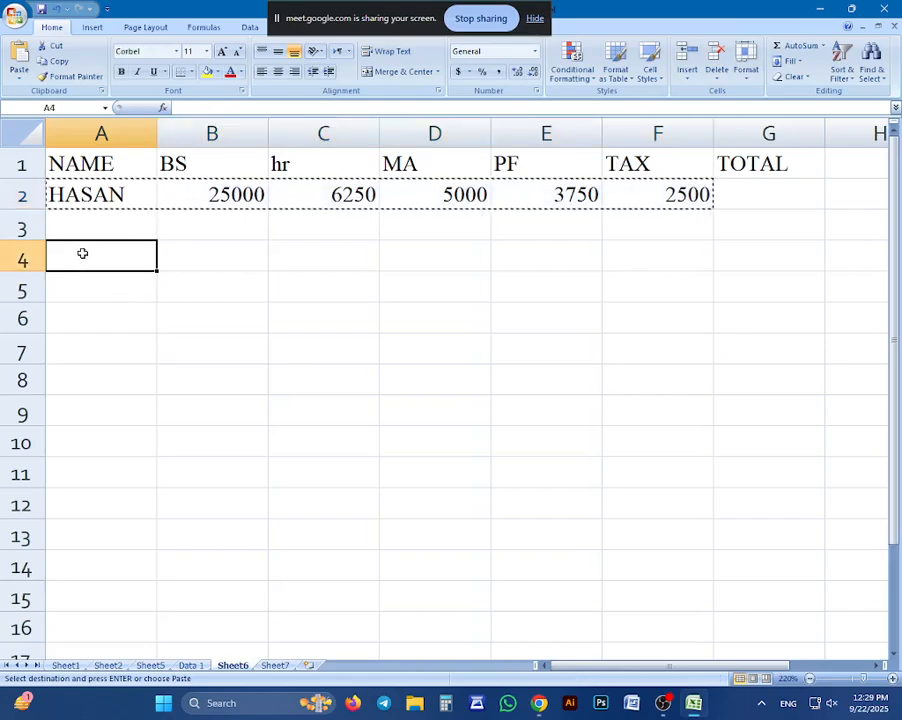
pyautogui.hotkey('ctrl', 'v')
# Step: Clear the copied hr, MA, PF and TAX values from cells C4 to F4
pyautogui.click(304, 276)
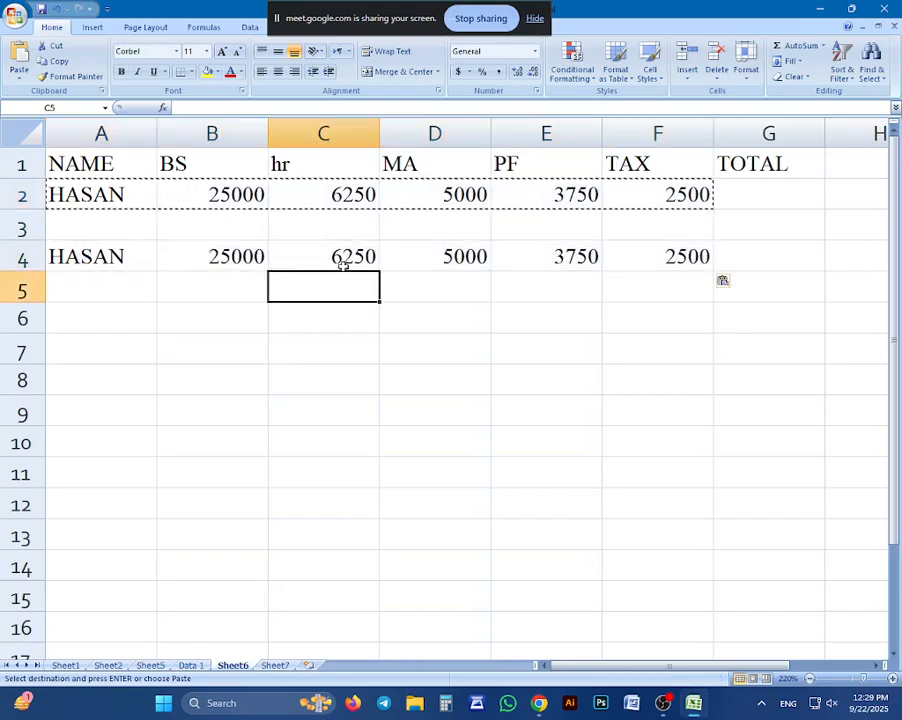
pyautogui.moveTo(343, 262); pyautogui.dragTo(661, 256)
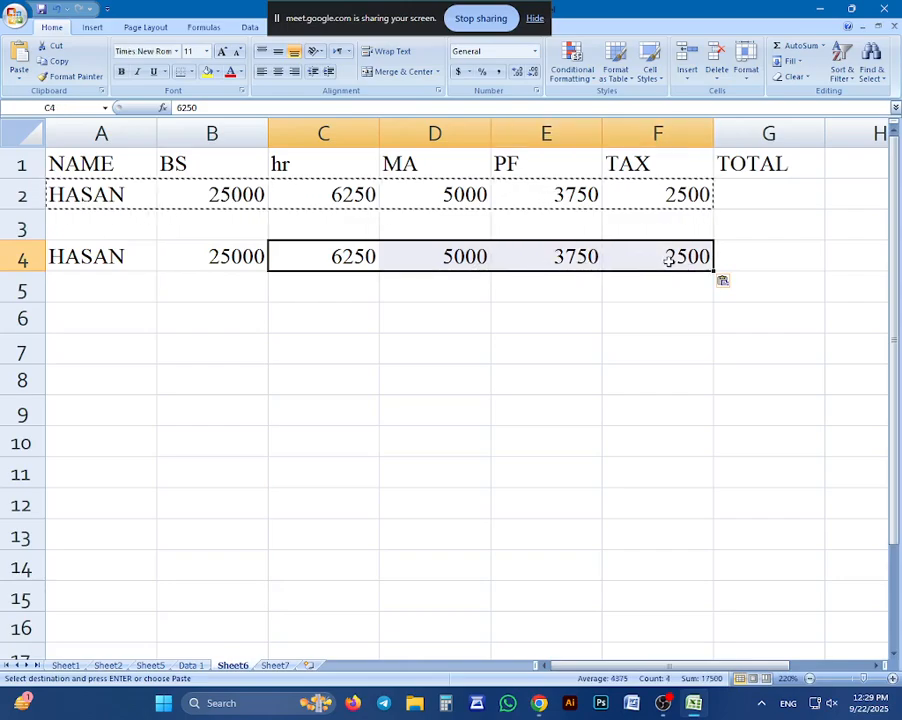
pyautogui.press('Delete')
# Step: Calculate hr in cell C4 as 25% of the BS column with the formula =B:B*25%
pyautogui.click(342, 257)
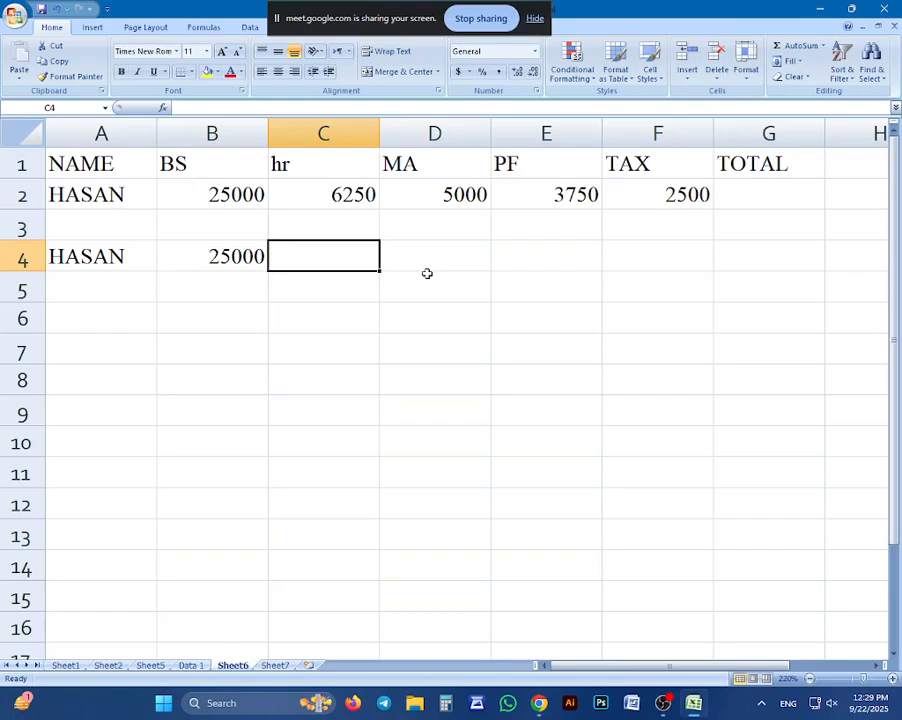
pyautogui.write('=')
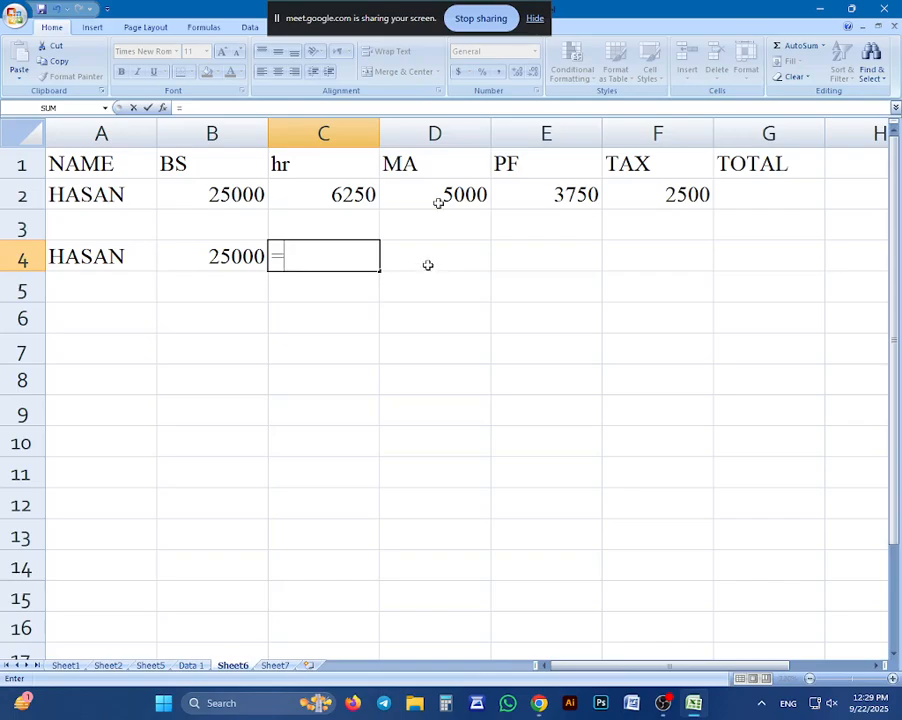
pyautogui.click(205, 134)
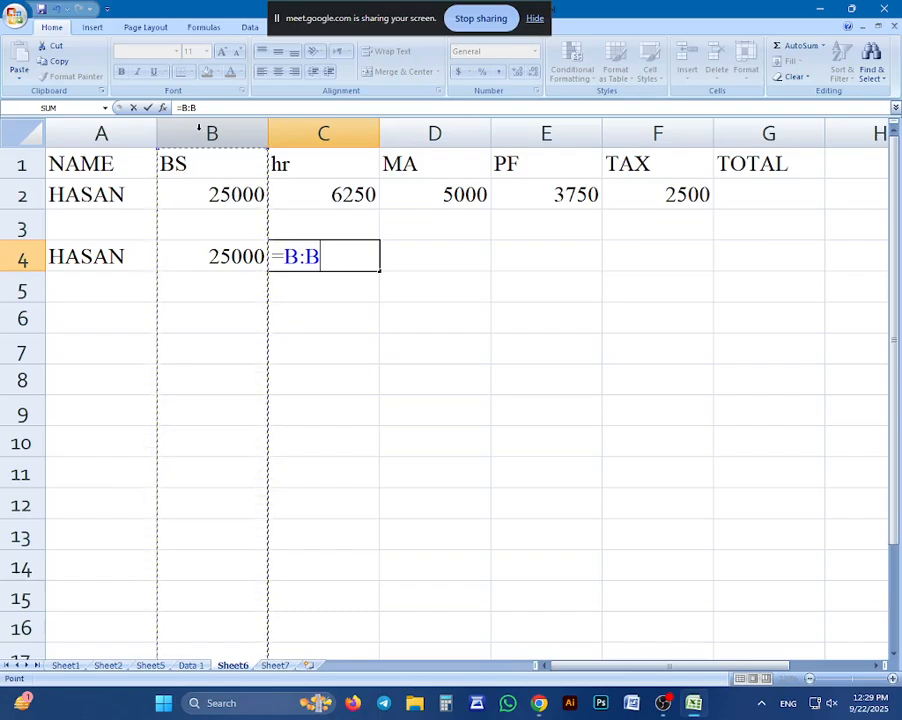
pyautogui.write('8')
pyautogui.press('BackSpace')
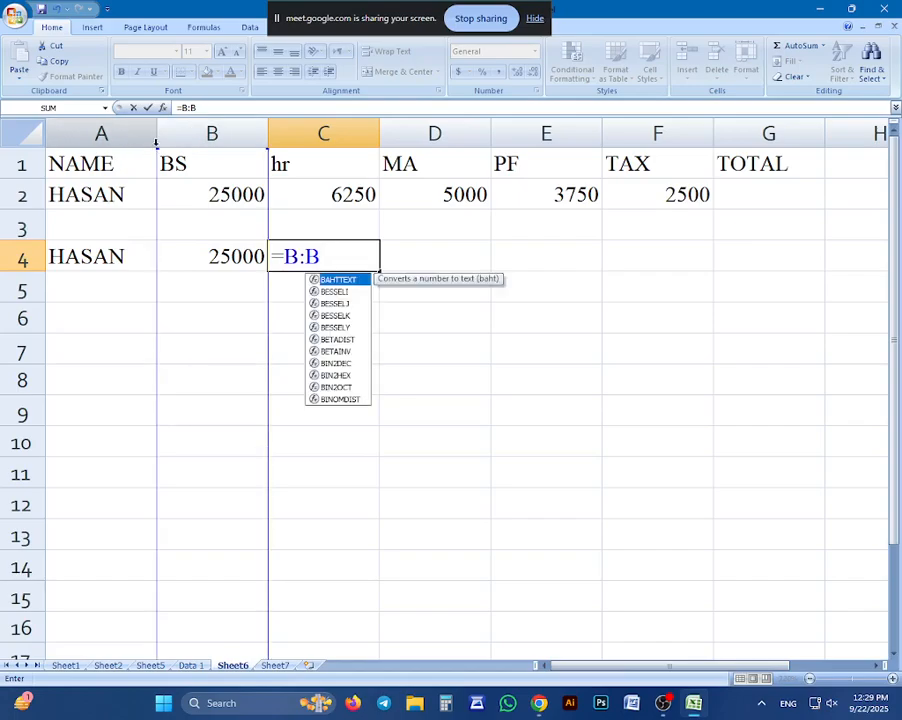
pyautogui.write('*')
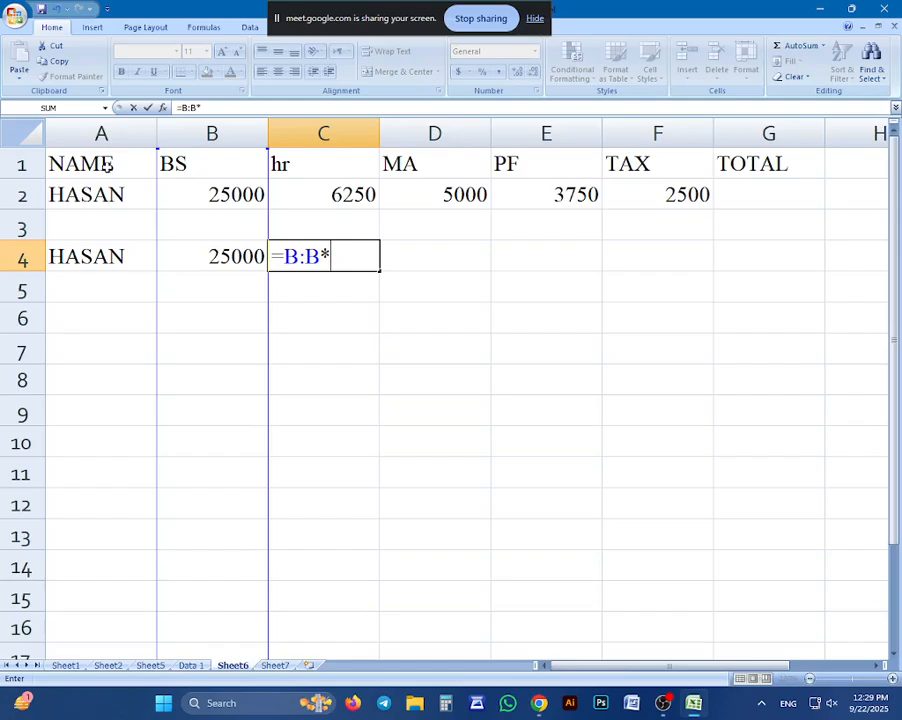
pyautogui.write('25%')
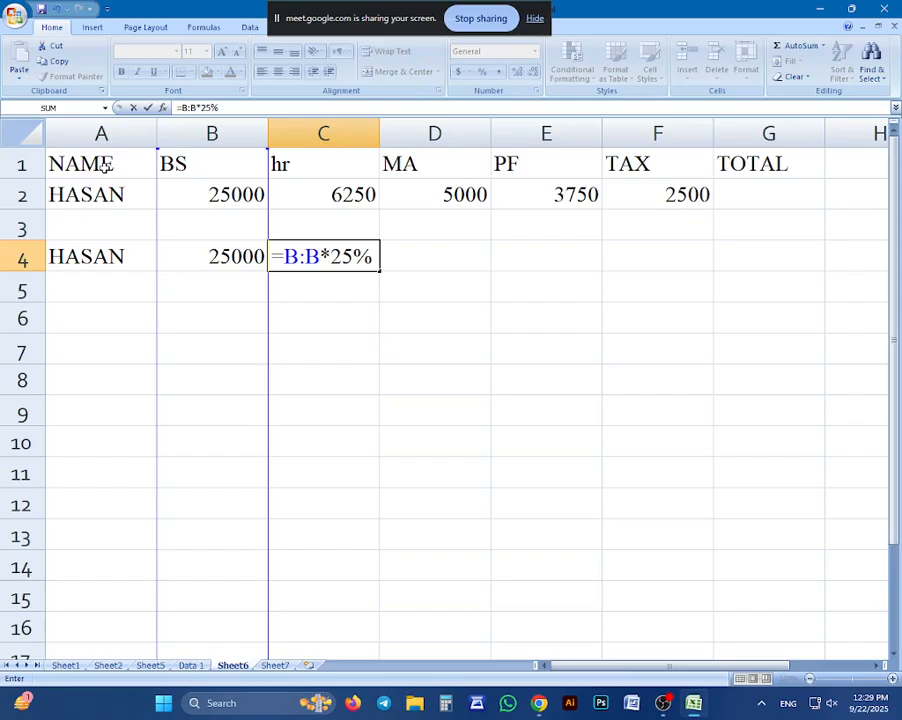
pyautogui.press('Return')
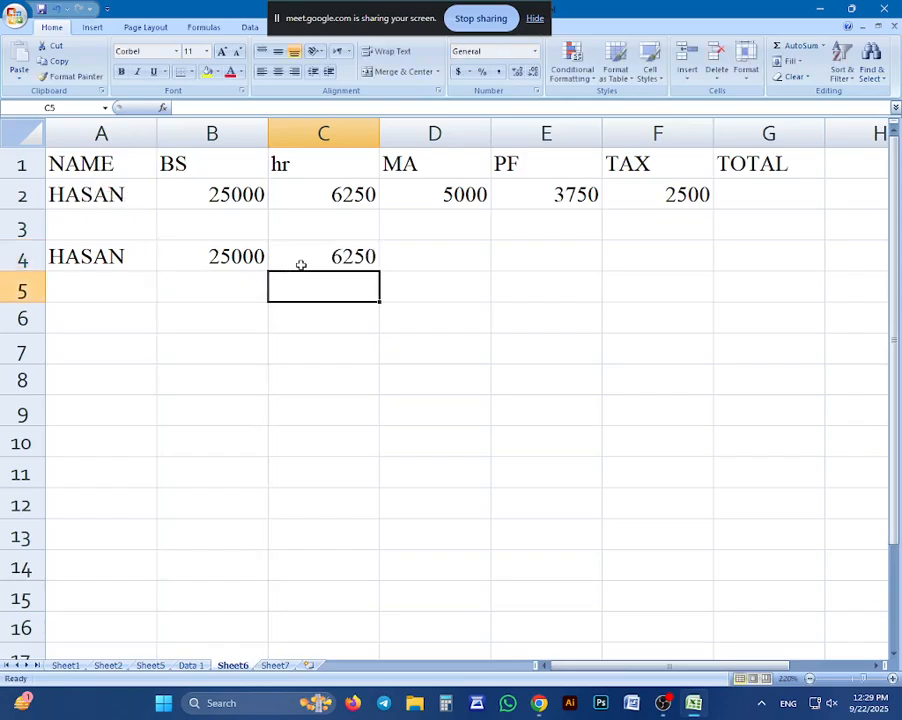
# Step: Calculate MA in cell D4 as 20% of the BS column with the formula =B:B*20%
pyautogui.click(438, 253)
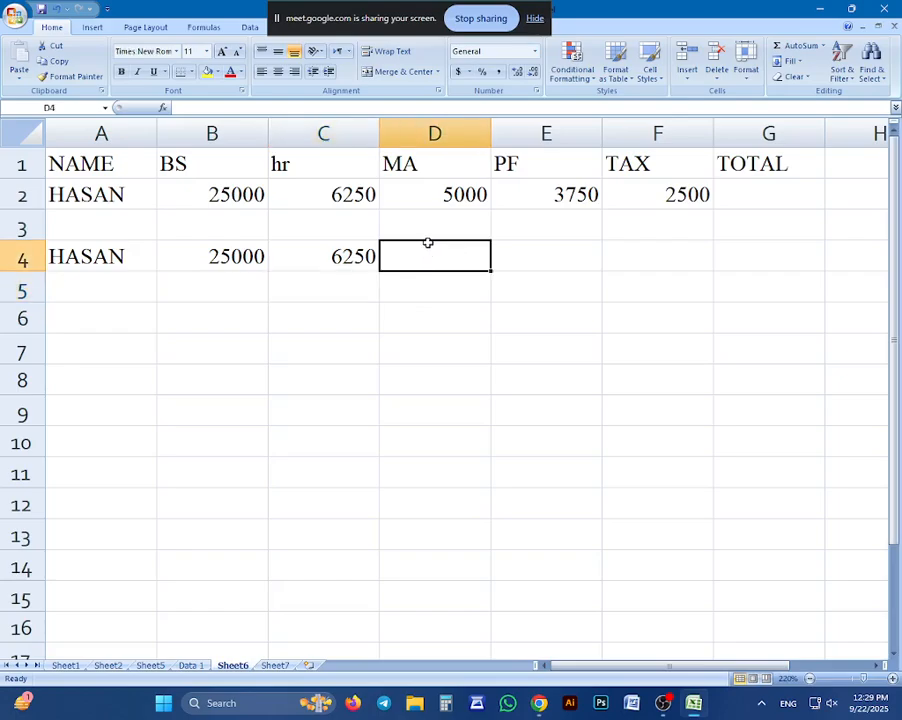
pyautogui.write('=')
pyautogui.click(224, 133)
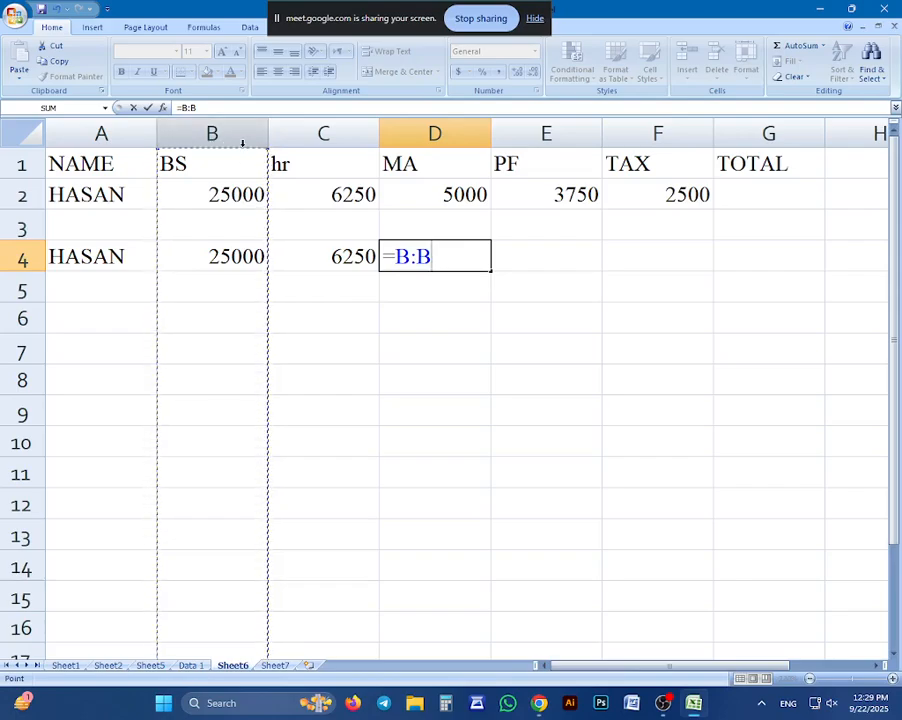
pyautogui.write('*')
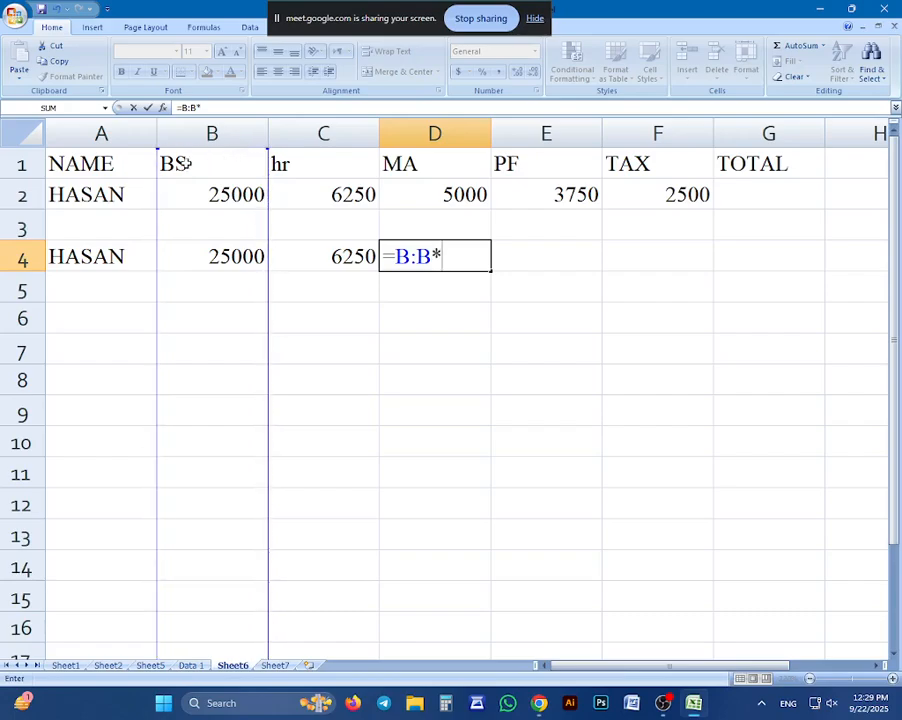
pyautogui.write('20%')
pyautogui.press('Return')
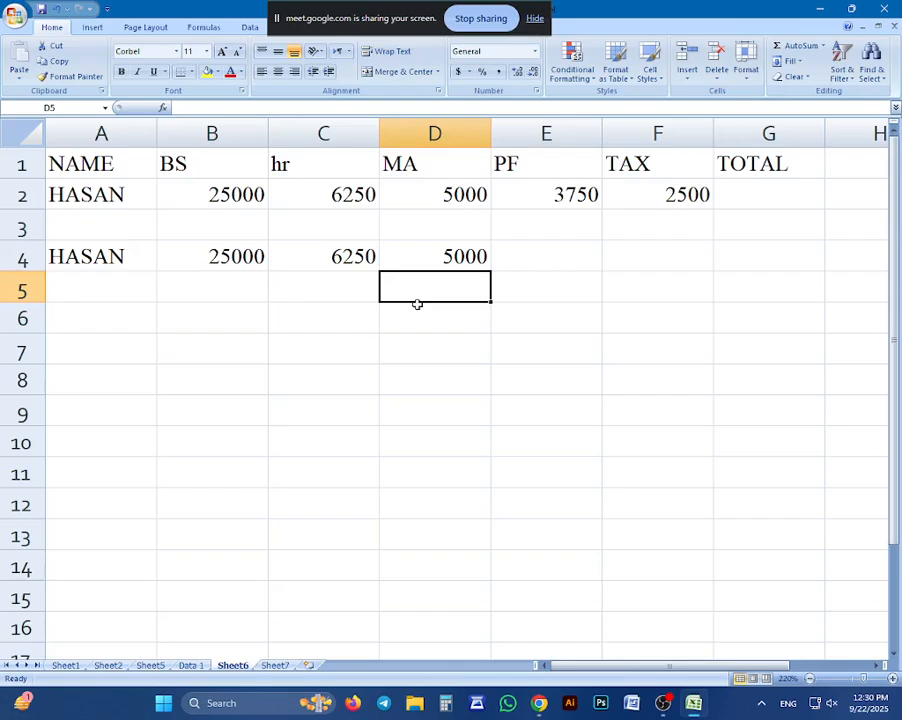
# Step: Calculate PF in cell E4 as 15% of the BS column with the formula =B:B*15%
pyautogui.click(523, 243)
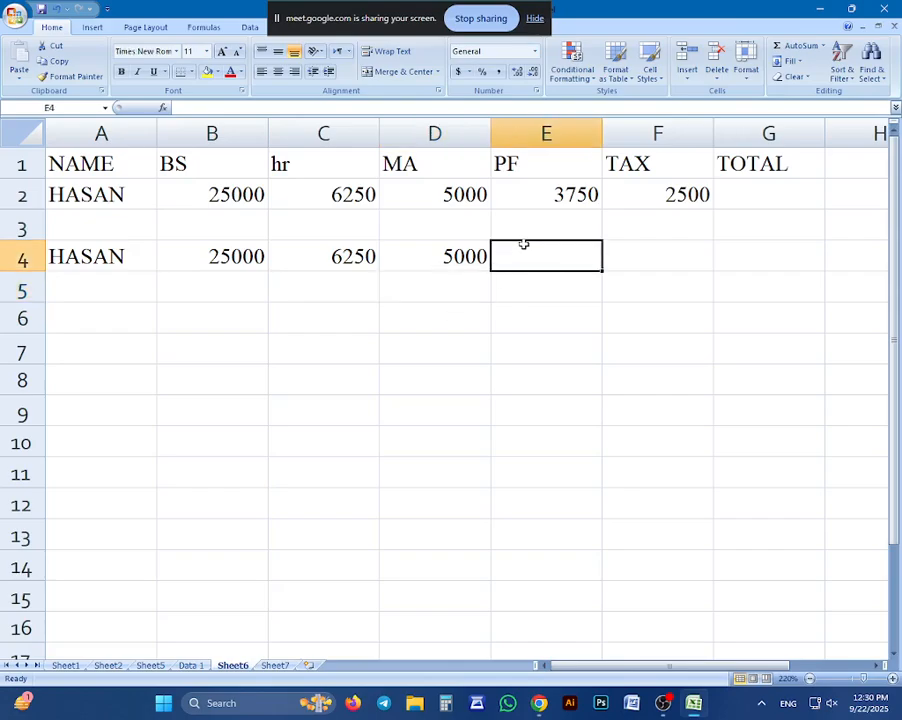
pyautogui.write('=')
pyautogui.press('Escape')
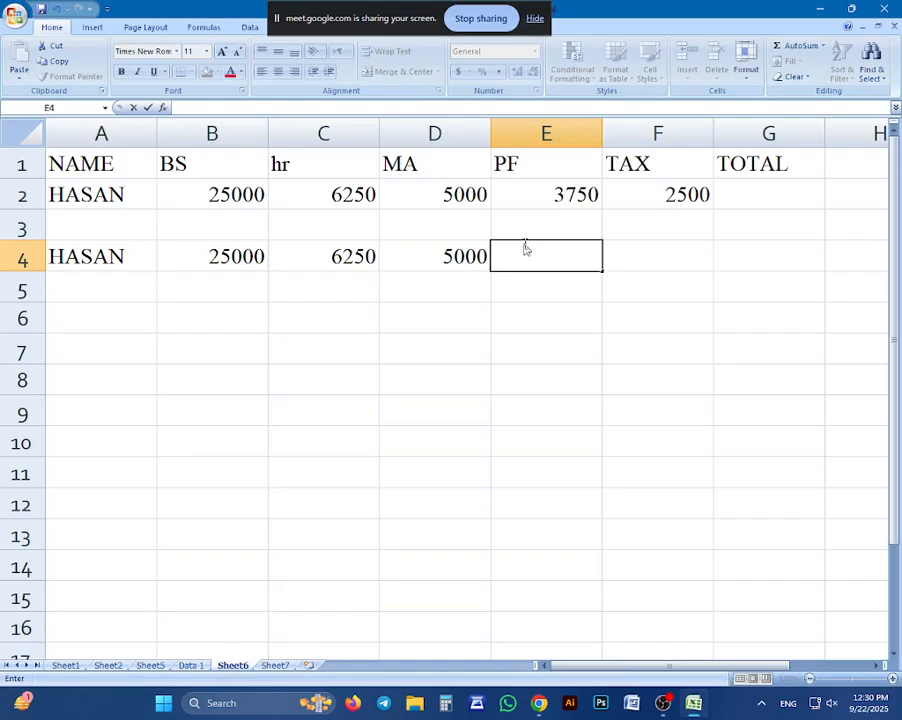
pyautogui.write('=')
pyautogui.click(225, 256)
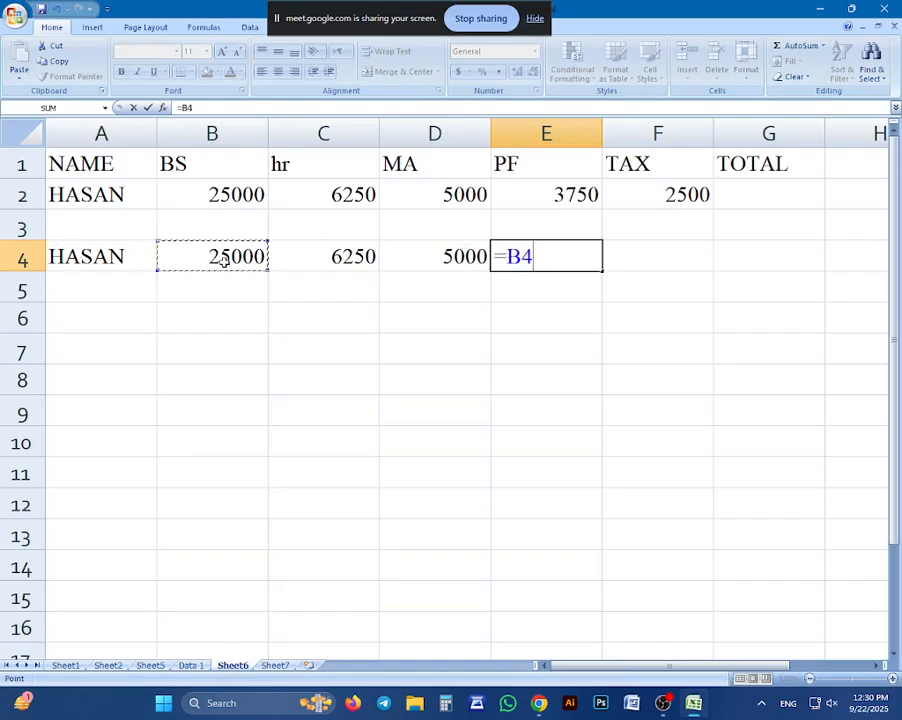
pyautogui.click(215, 132)
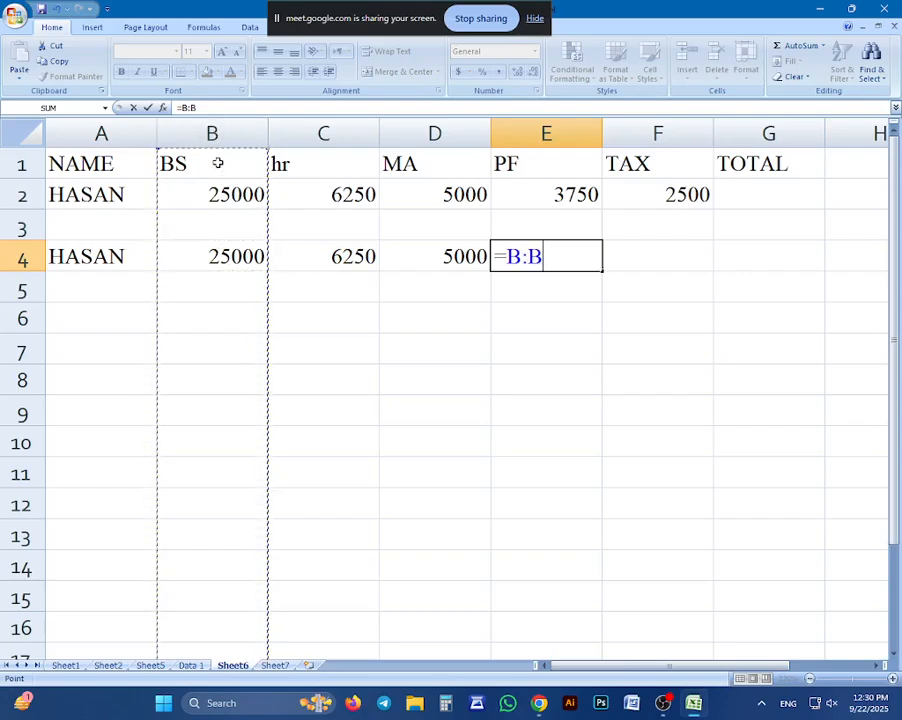
pyautogui.write('*')
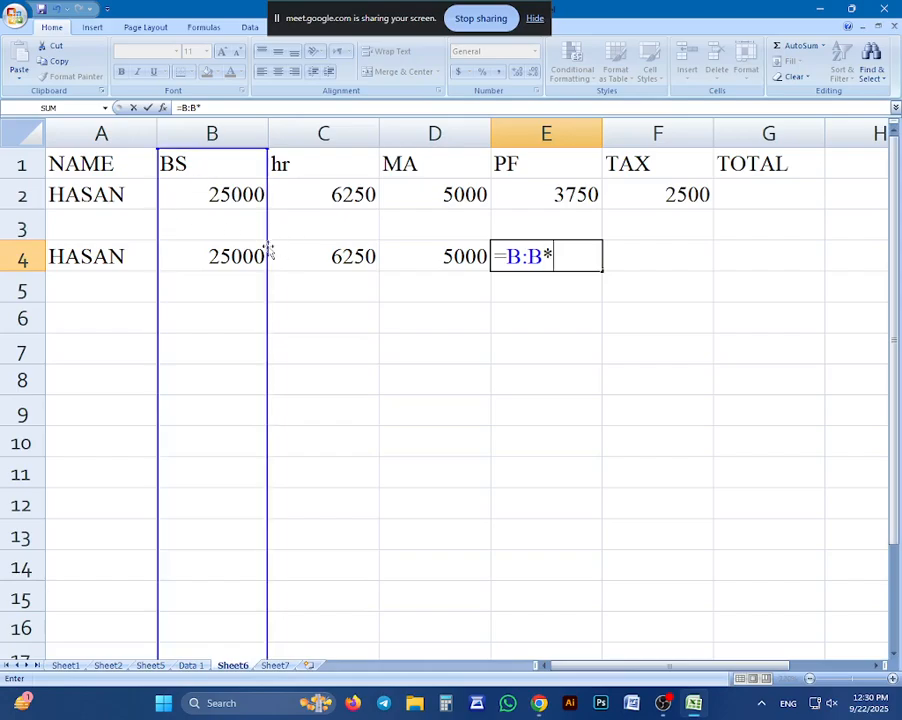
pyautogui.write('15')
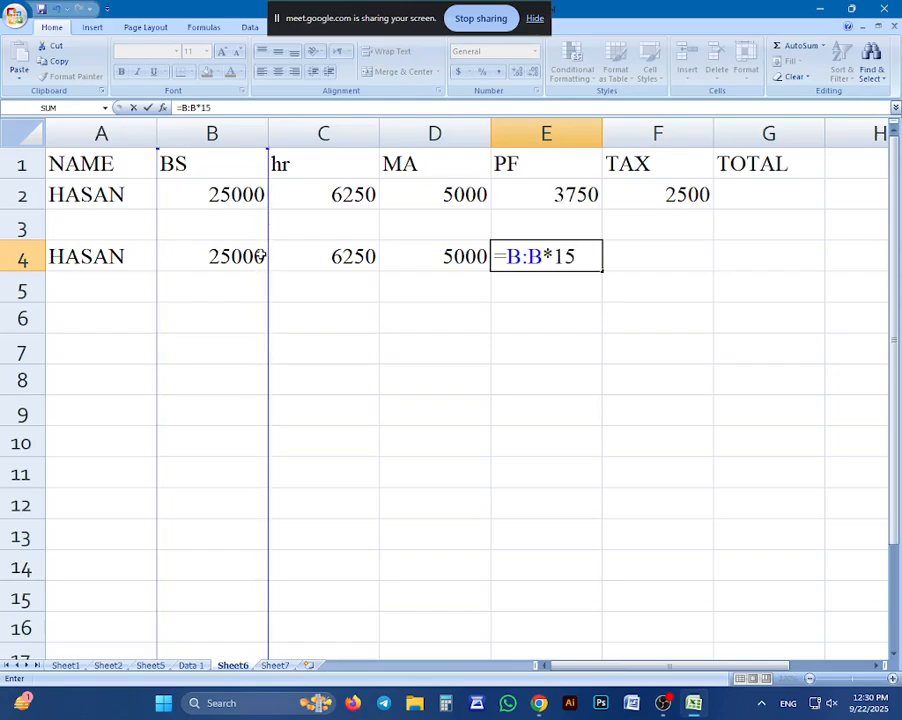
pyautogui.write('%')
pyautogui.press('Return')
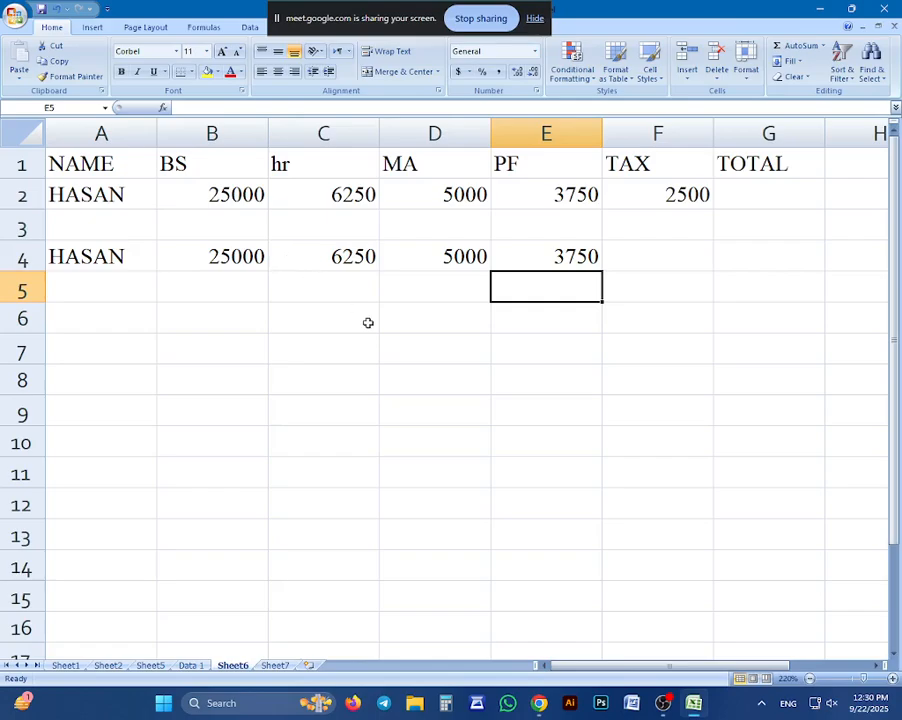
# Step: Calculate TAX in cell F4 as 10% of the BS column with the formula =B:B*10%
pyautogui.click(694, 248)
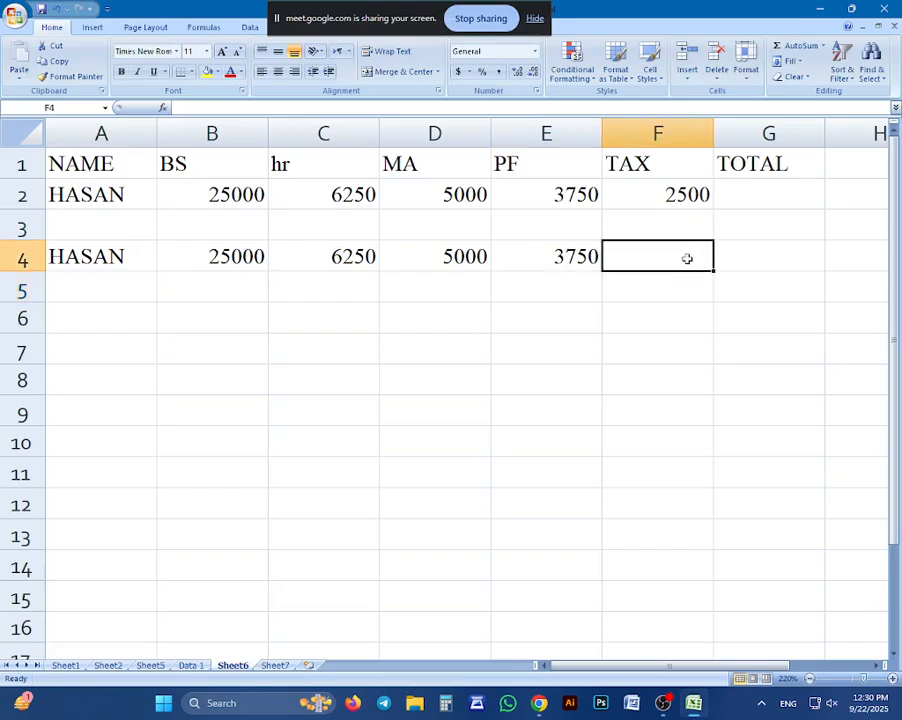
pyautogui.write('=')
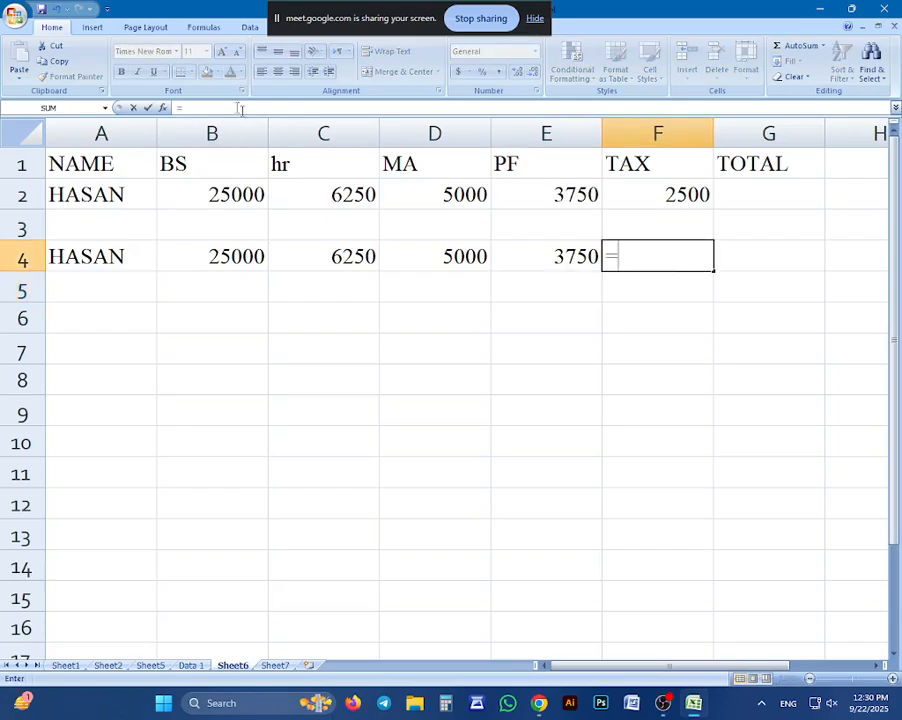
pyautogui.click(201, 131)
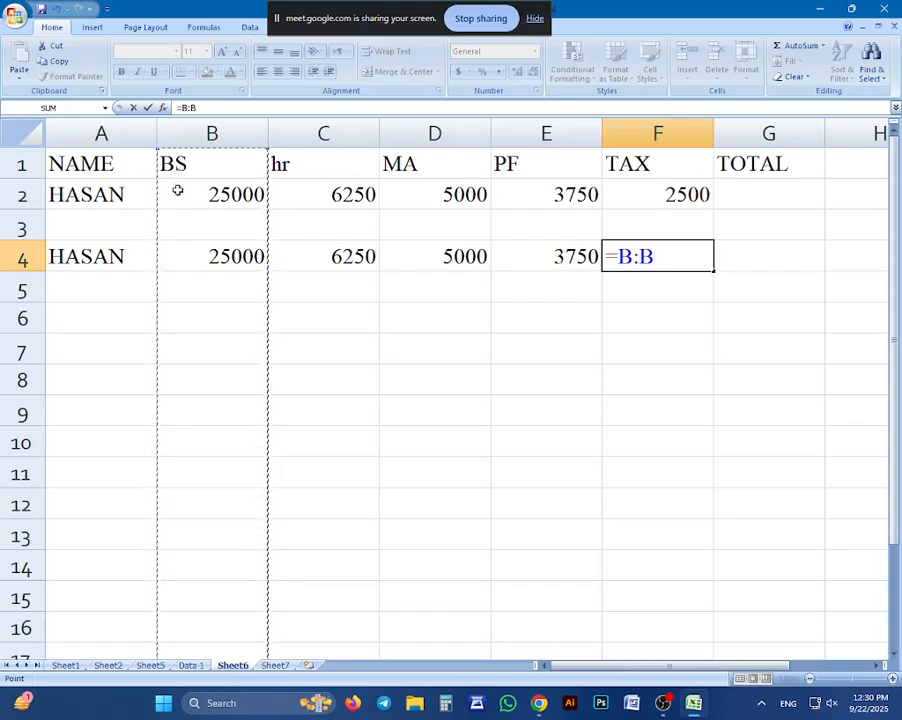
pyautogui.write('*')
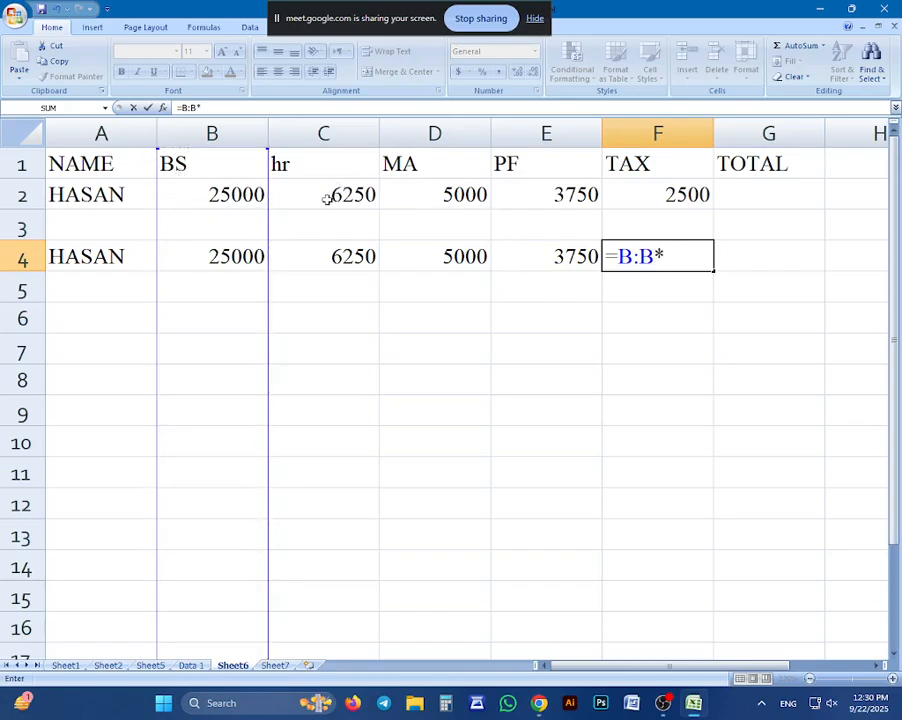
pyautogui.write('10%')
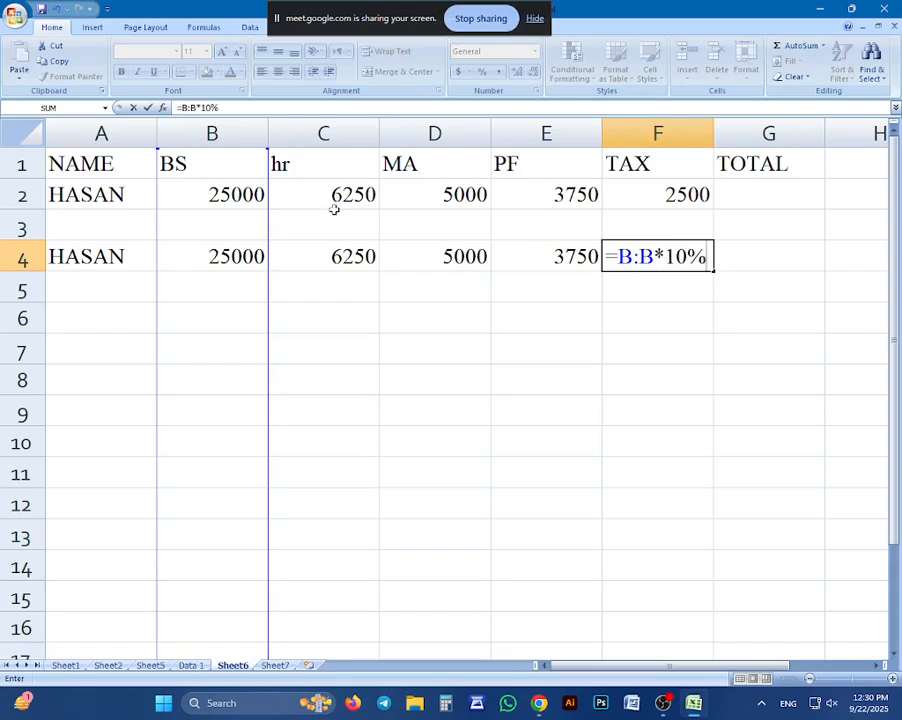
pyautogui.press('Return')
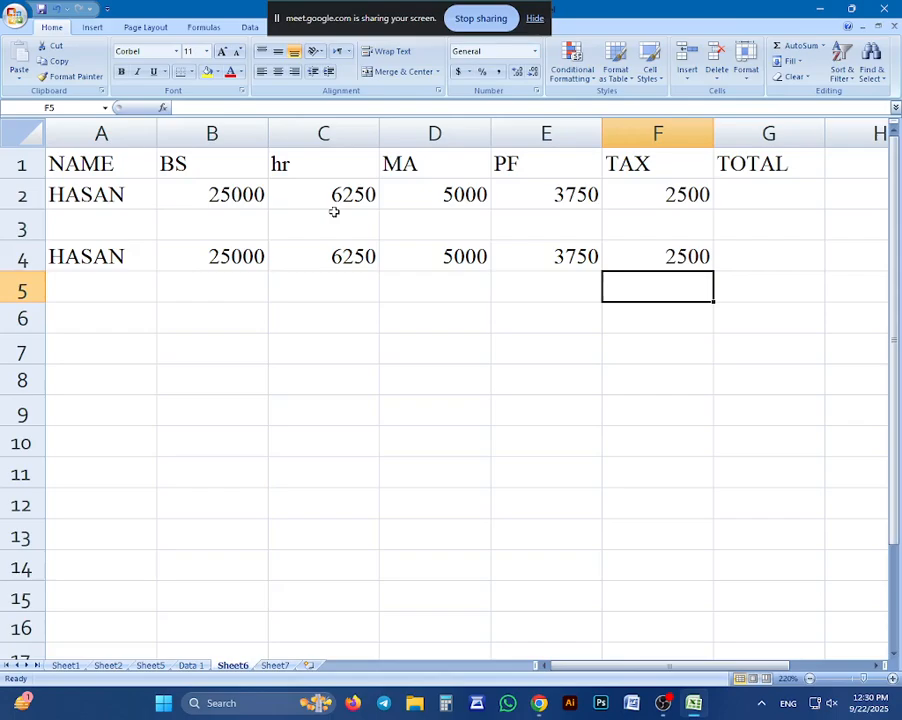
# Step: Calculate TOTAL in cell G4 by adding BS, hr and MA and subtracting PF and TAX with the formula =B:B+C:C+D:D-E:E-F:F
pyautogui.click(737, 264)
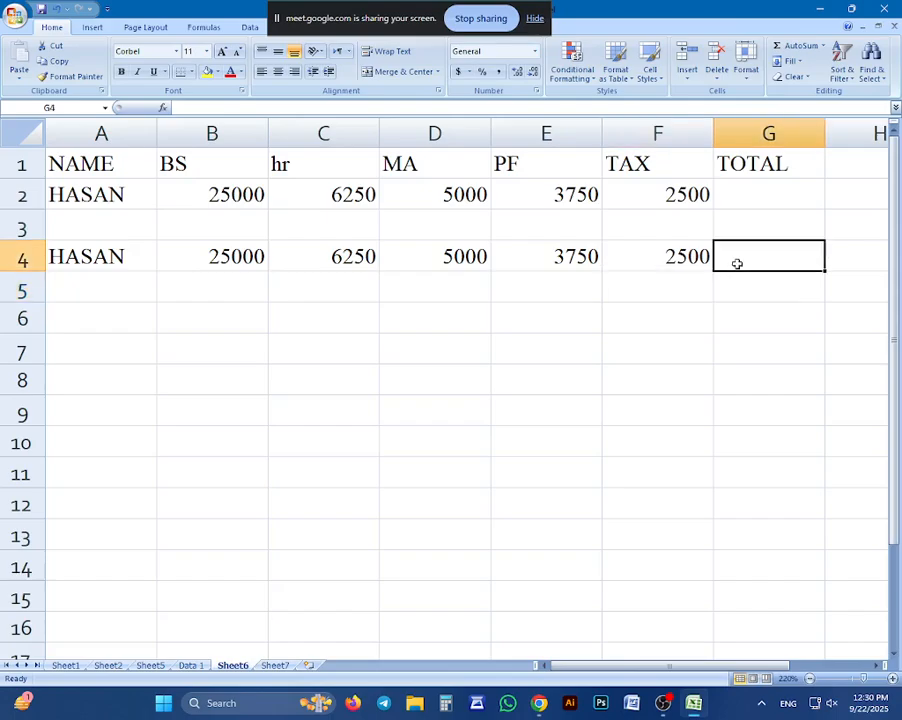
pyautogui.write('=')
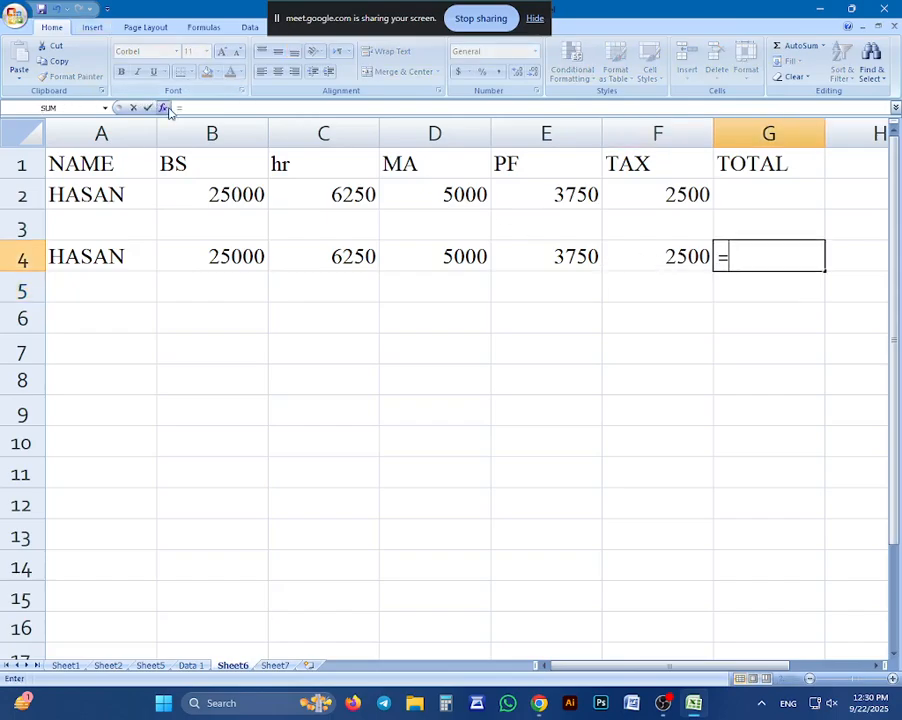
pyautogui.click(228, 130)
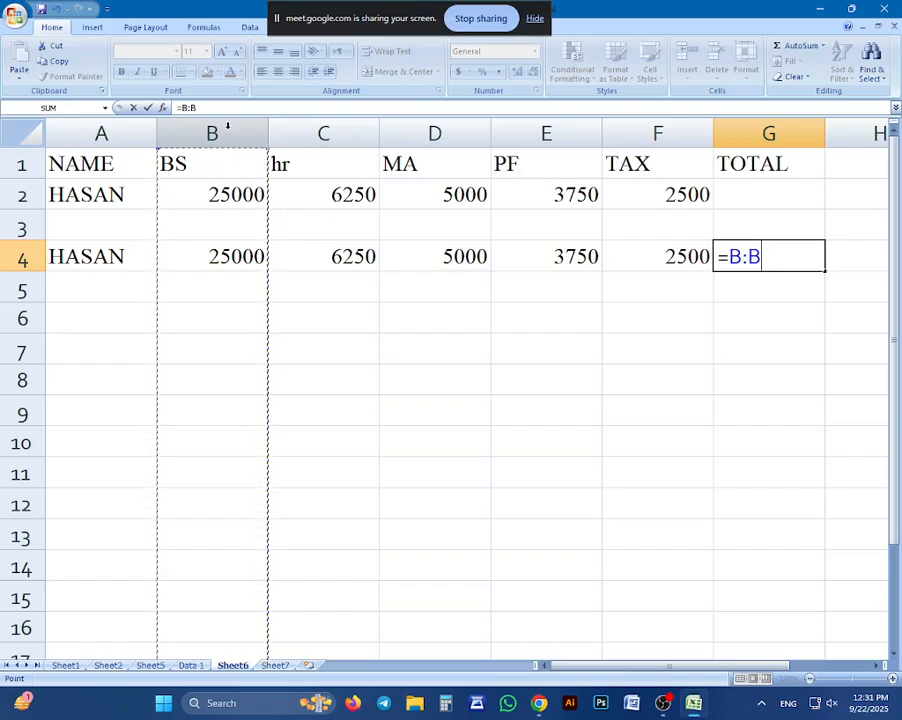
pyautogui.write('+C:C')
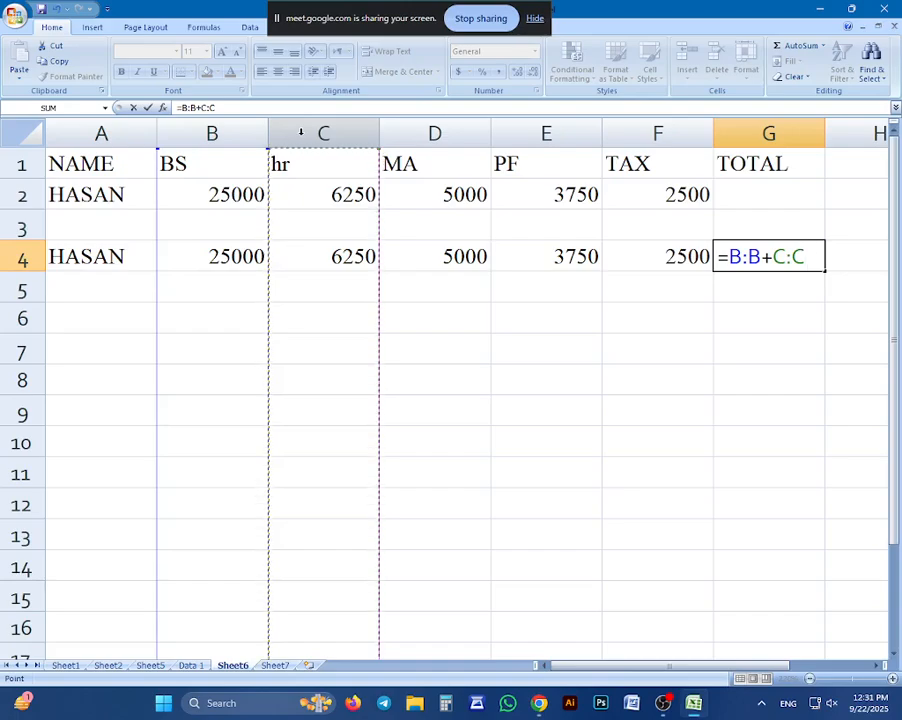
pyautogui.write('+')
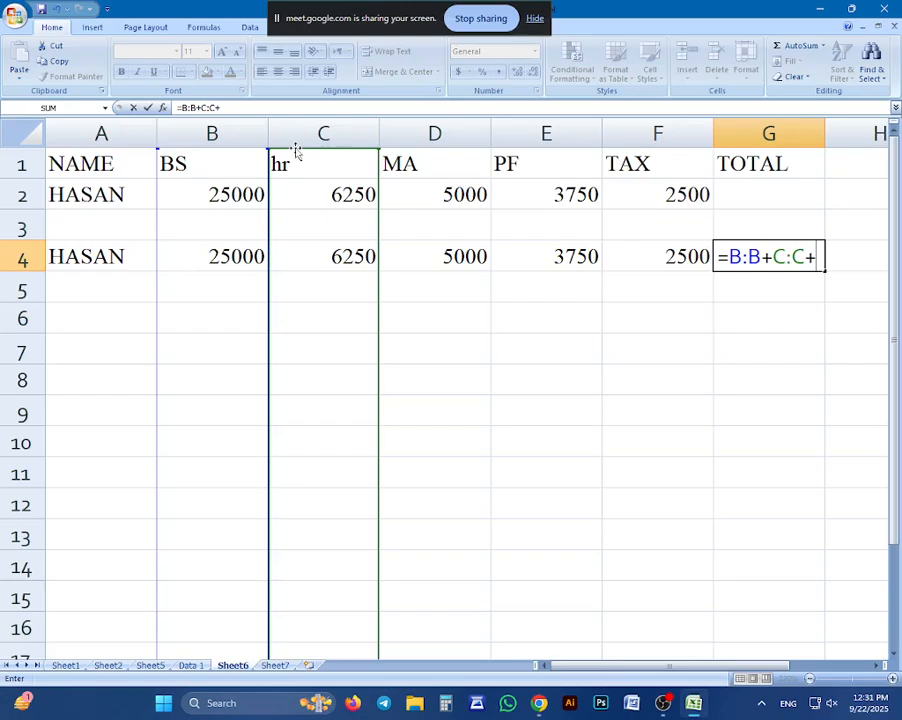
pyautogui.click(405, 134)
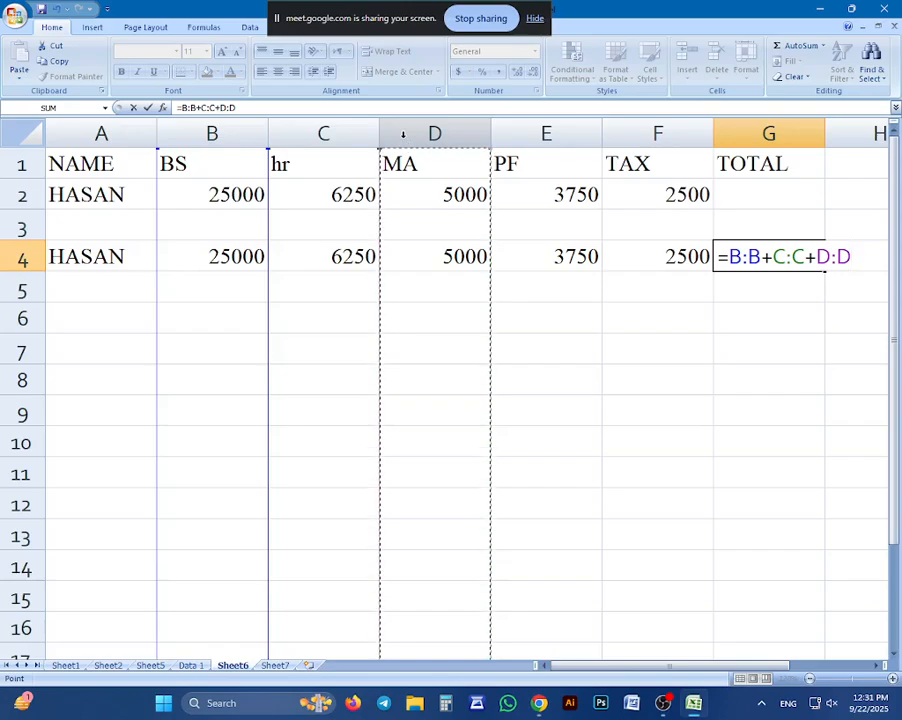
pyautogui.write('+')
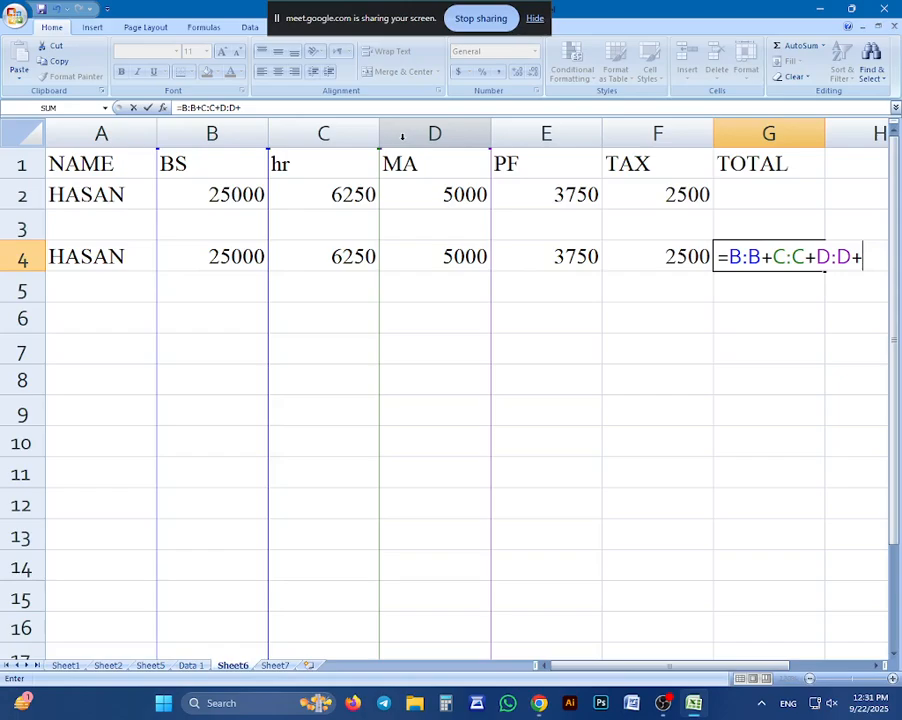
pyautogui.press('BackSpace')
pyautogui.write('-')
pyautogui.click(546, 130)
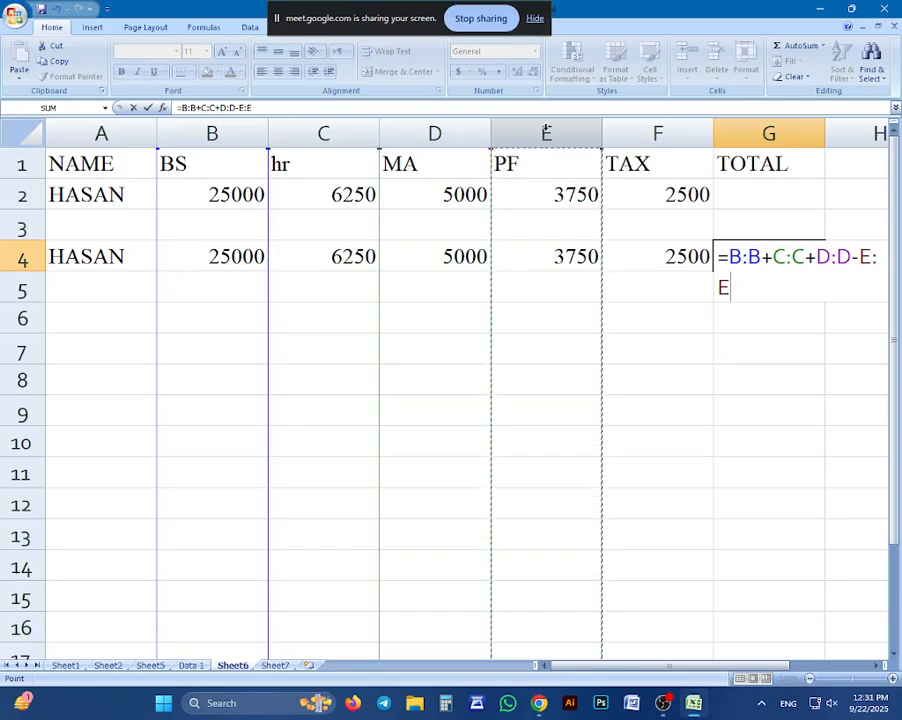
pyautogui.write('-')
pyautogui.click(654, 128)
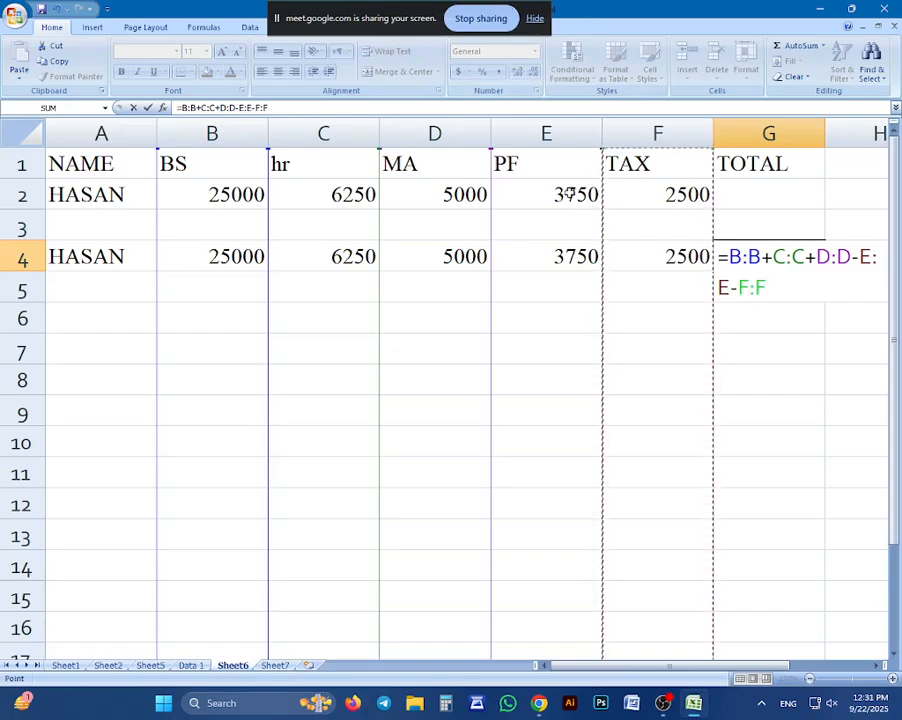
pyautogui.press('Return')
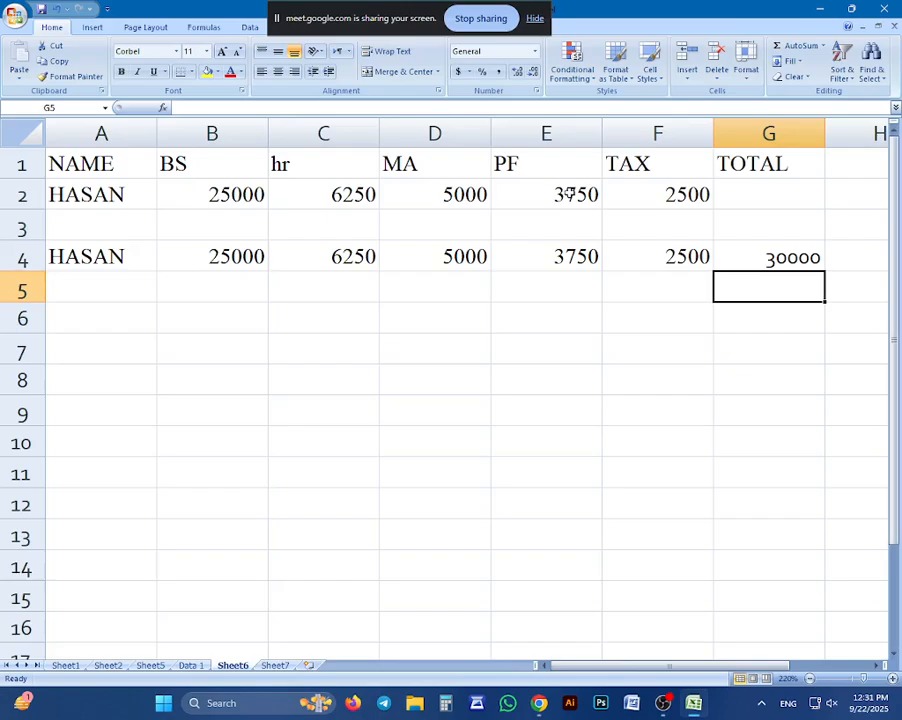
# Step: Set the font of the entire sheet to Times New Roman
pyautogui.hotkey('ctrl', 'a')
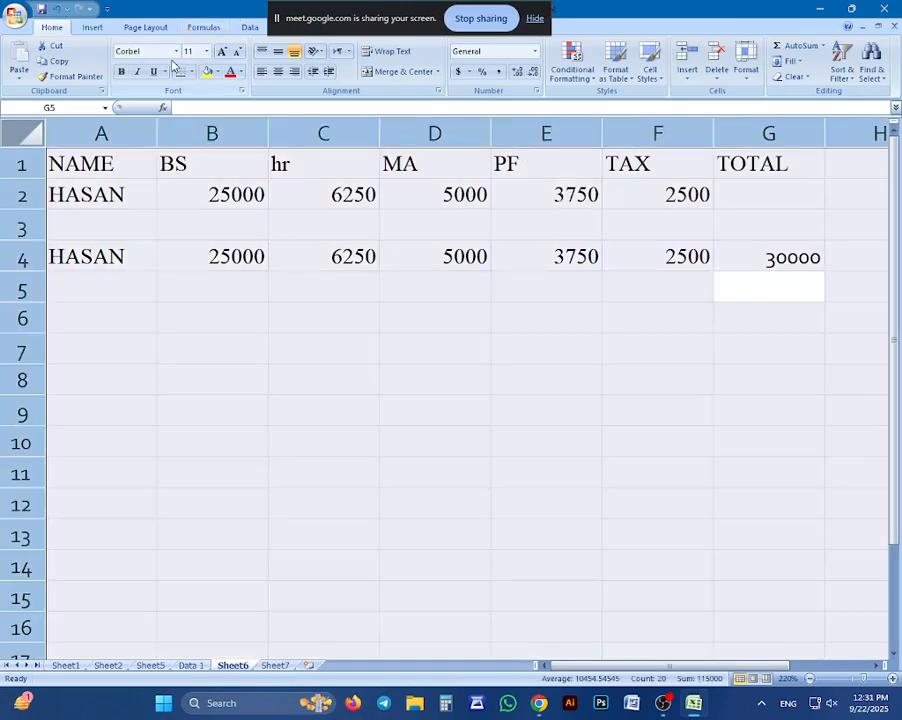
pyautogui.write('Times New Rom')
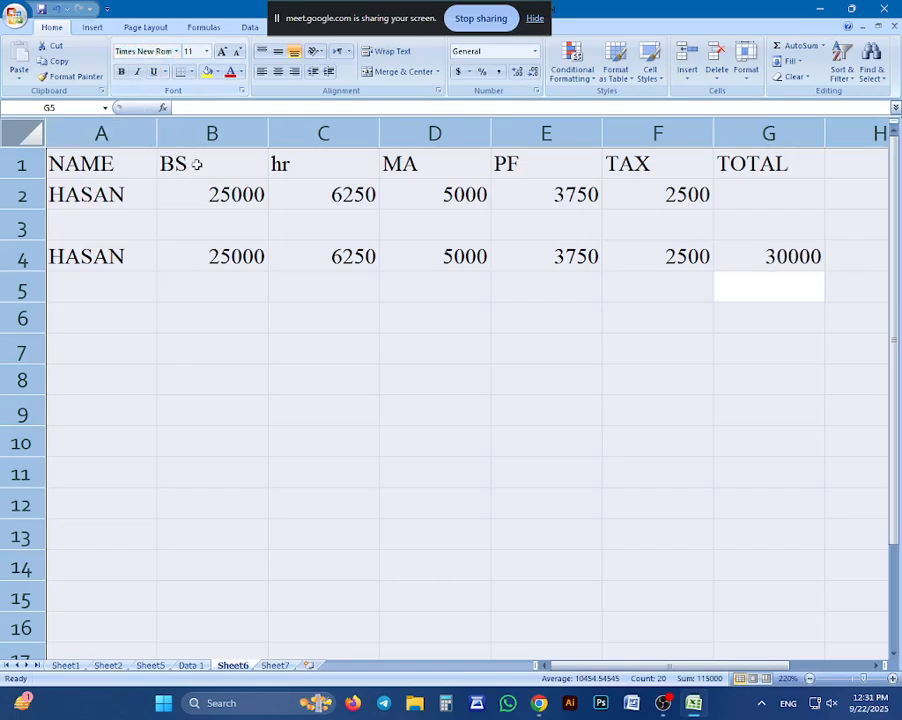
pyautogui.click(189, 220)
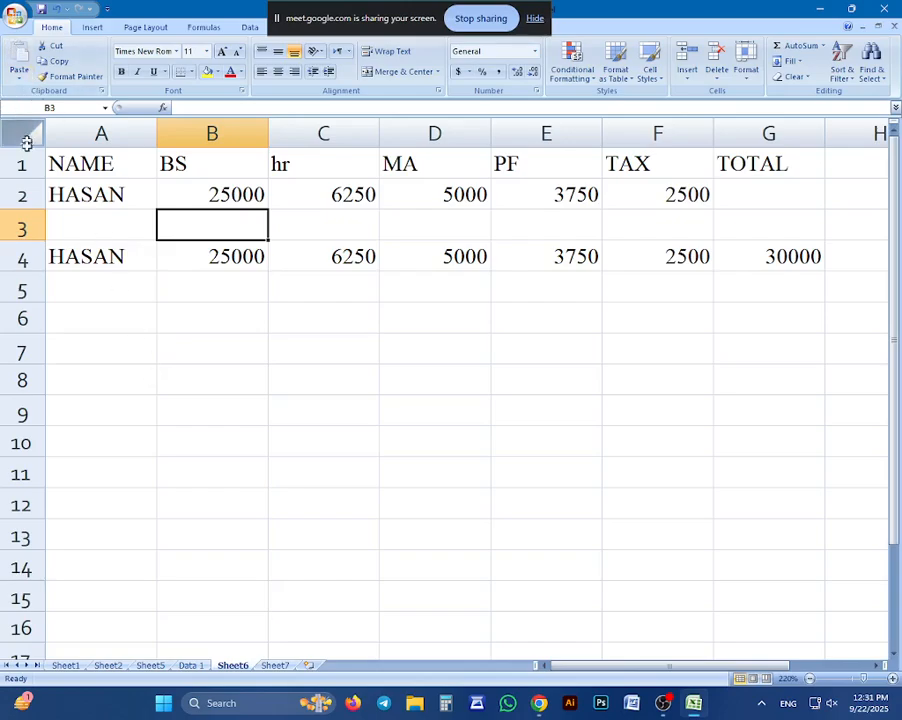
pyautogui.click(120, 372)
pyautogui.click(117, 290)
pyautogui.click(135, 262)
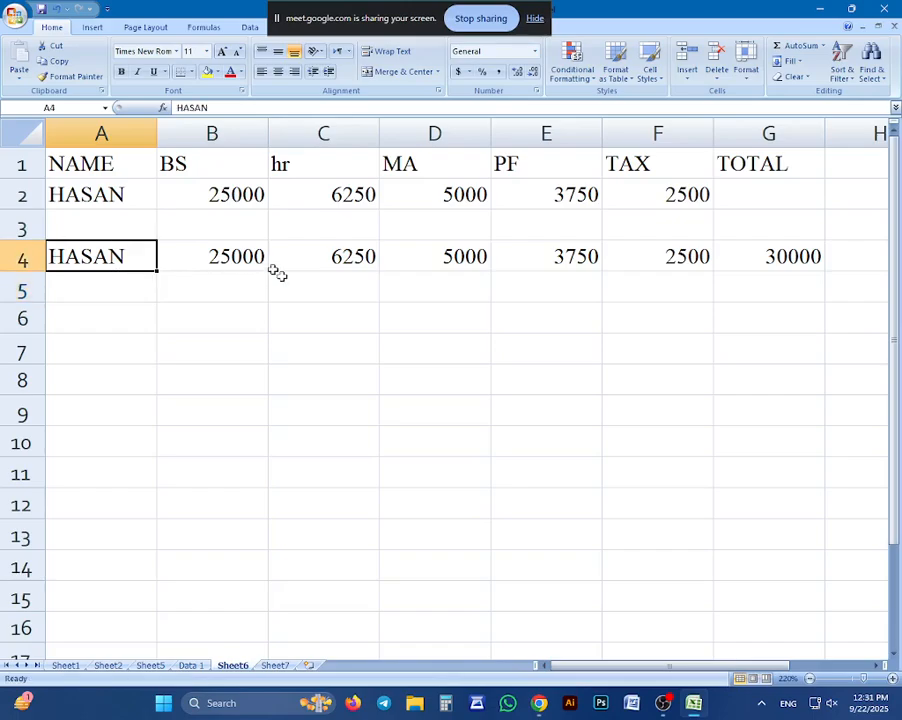
pyautogui.click(444, 284)
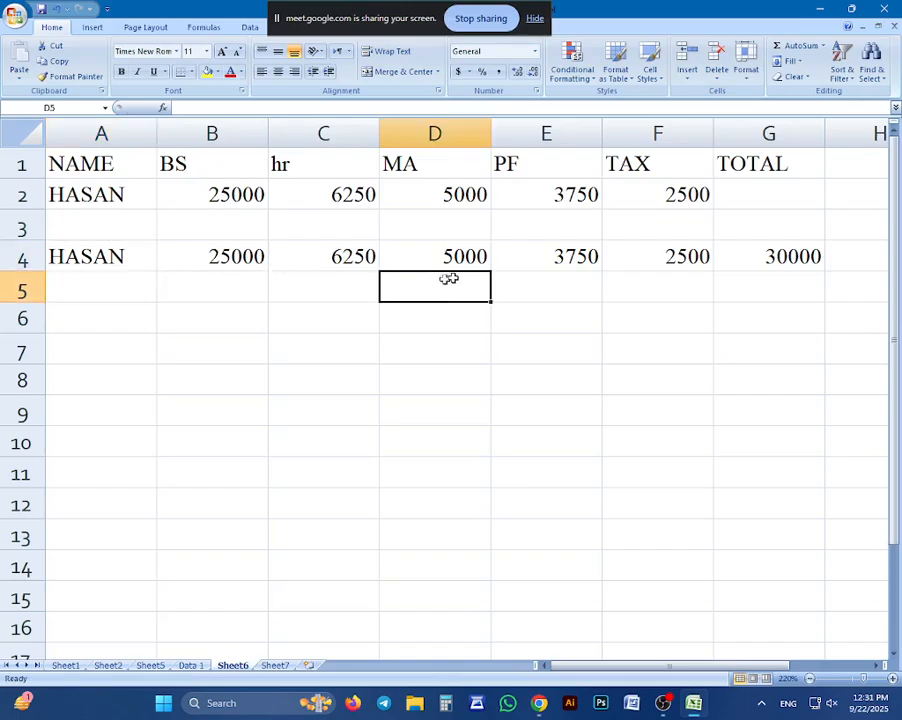
pyautogui.click(94, 254)
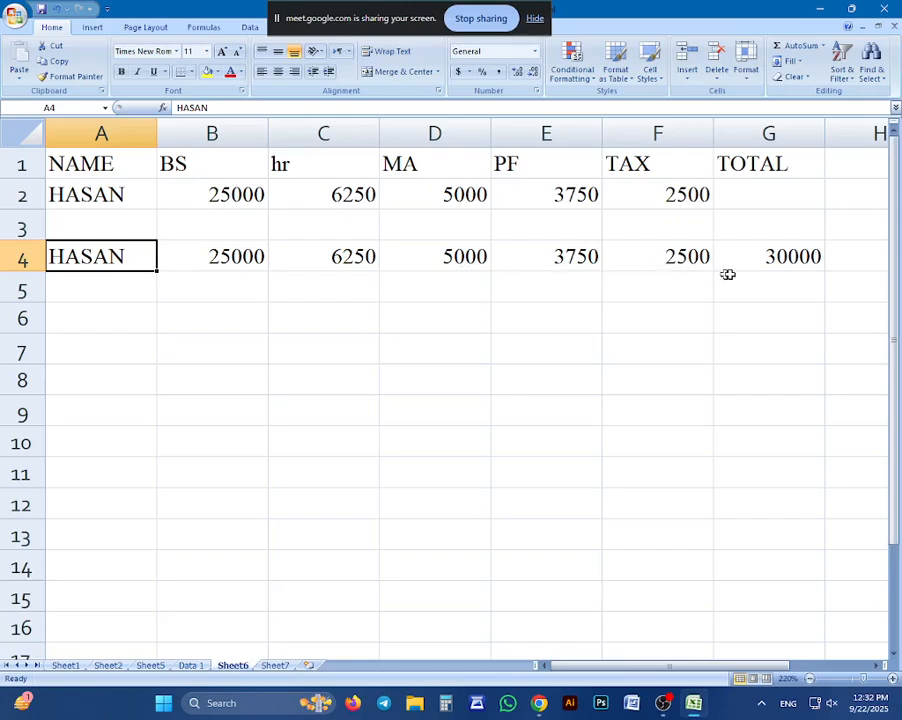
# Step: Fill the TOTAL formula from cell G4 down to G8
pyautogui.click(799, 262)
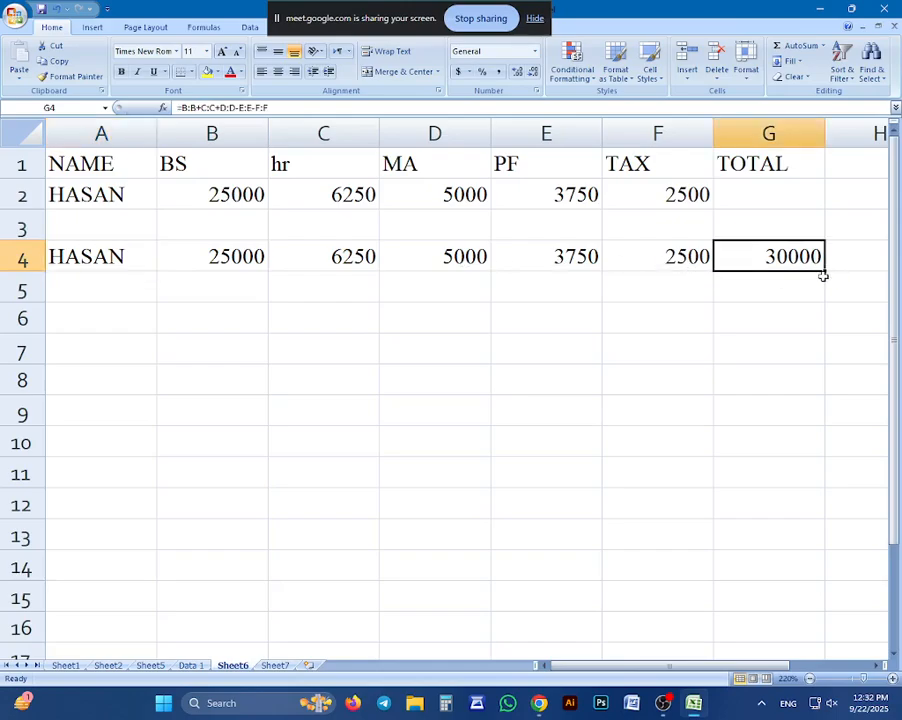
pyautogui.moveTo(825, 272); pyautogui.dragTo(836, 391)
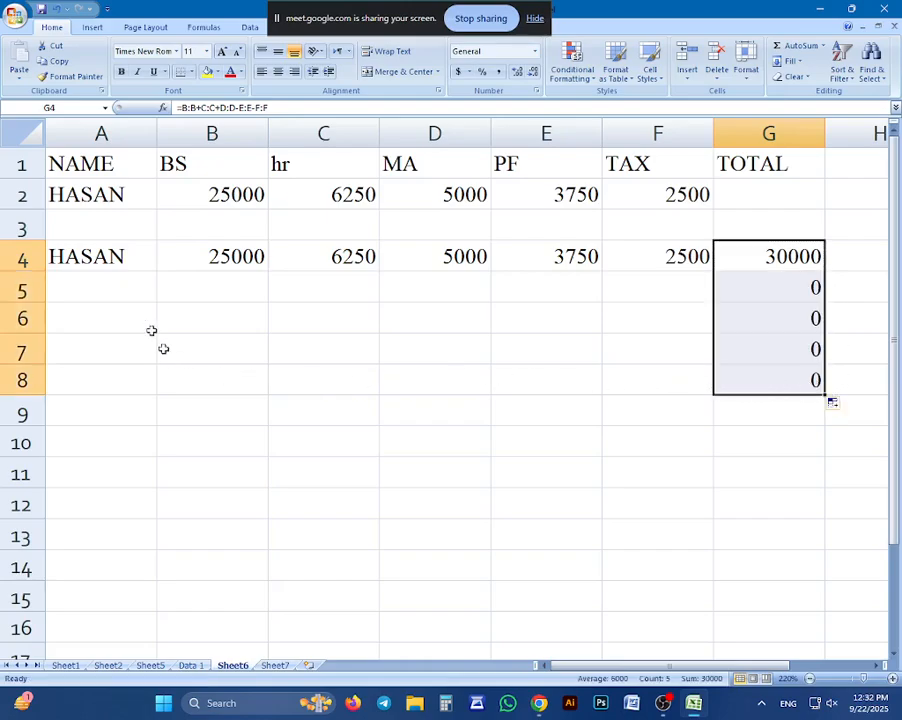
# Step: Add a second employee in row 5, entering the employee's name in A5 and a BS of 30000 in B5
pyautogui.click(122, 288)
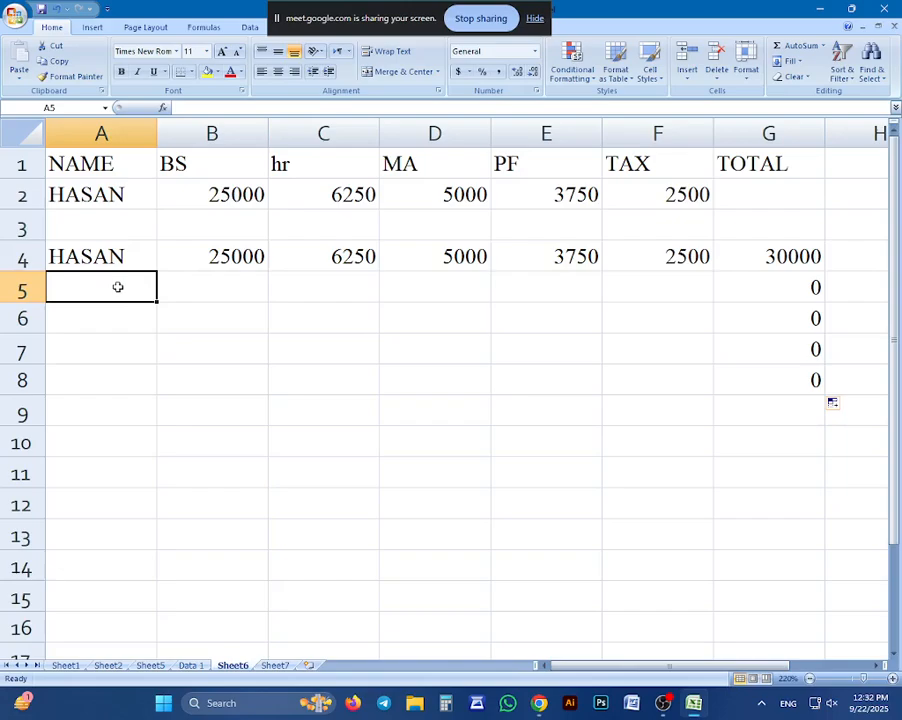
pyautogui.write('kARI')
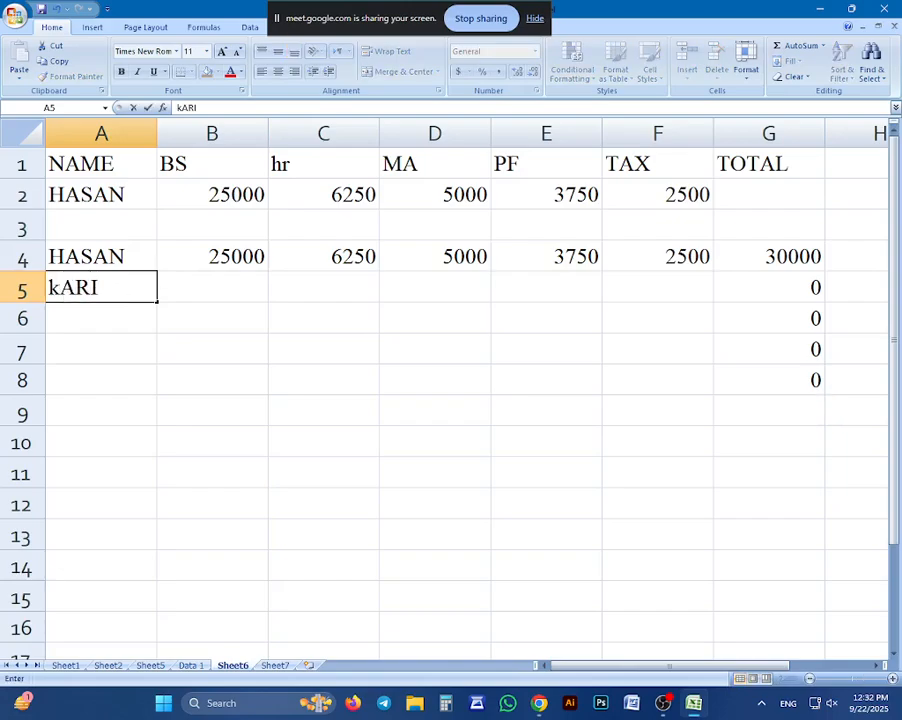
pyautogui.write('M')
pyautogui.press('Tab')
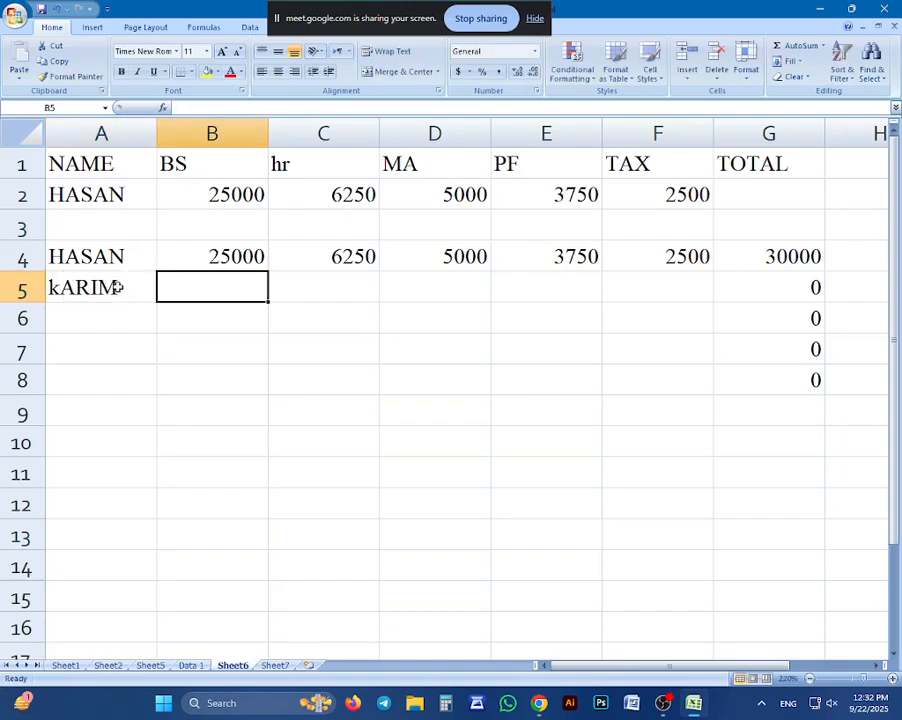
pyautogui.write('30000')
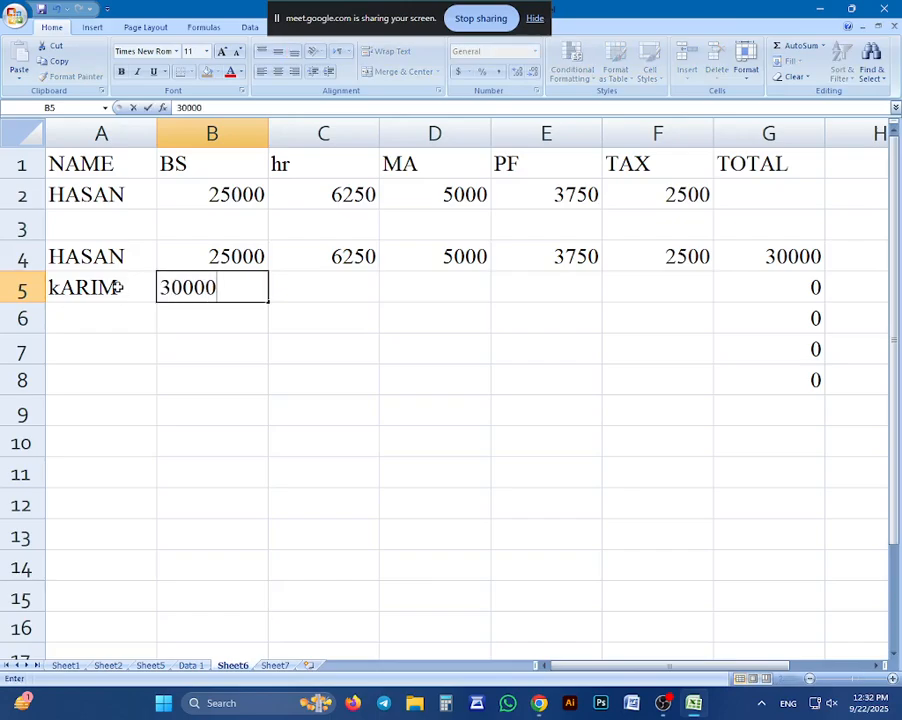
pyautogui.press('Tab')
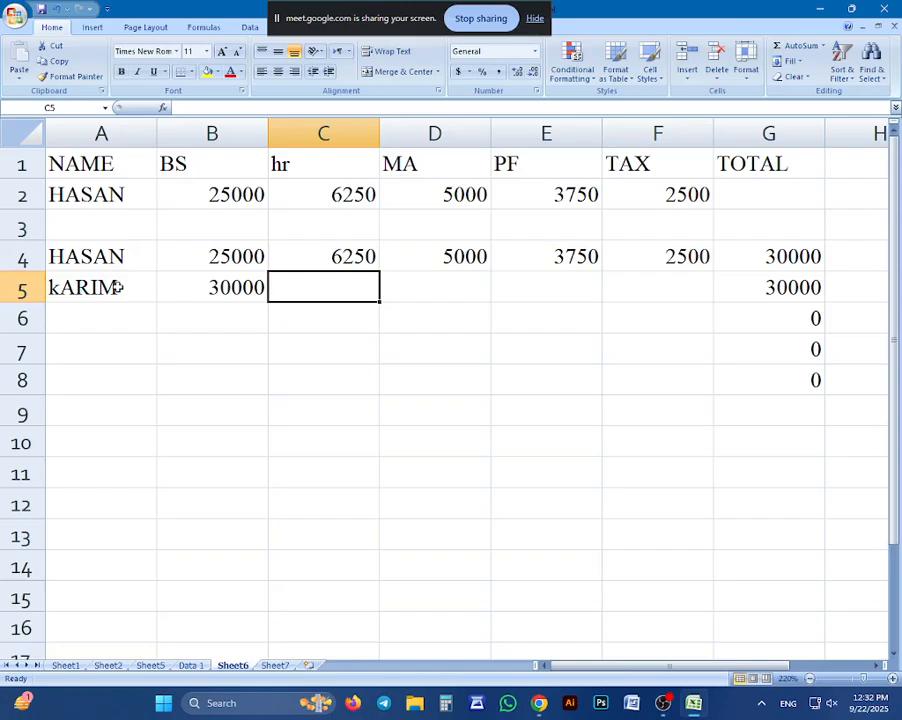
# Step: Fill the hr, MA and PF formulas from cells C4, D4 and E4 down into row 5
pyautogui.click(345, 257)
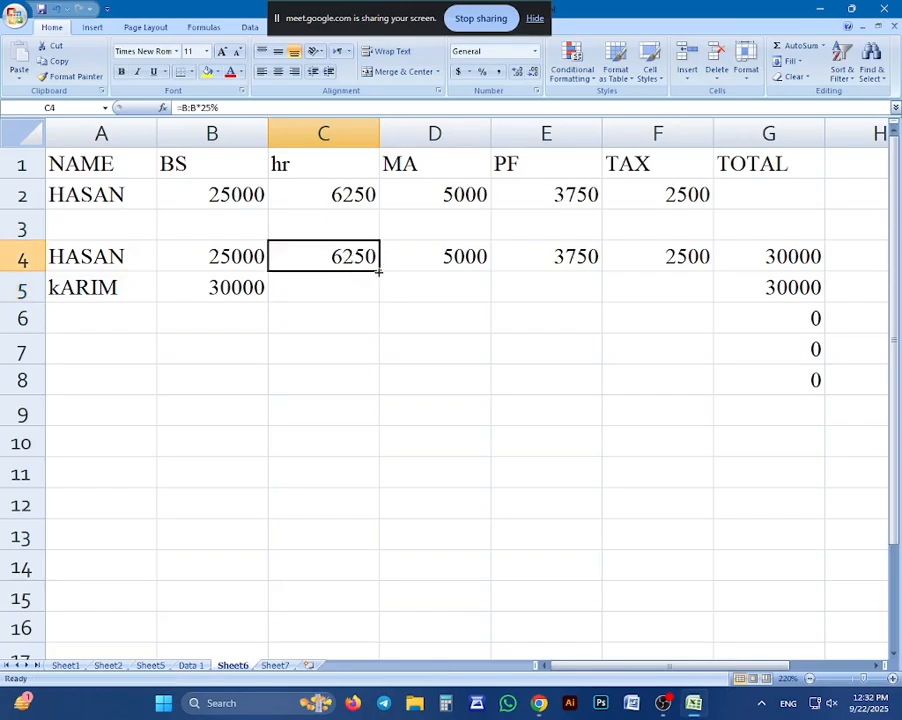
pyautogui.moveTo(379, 271); pyautogui.dragTo(369, 300)
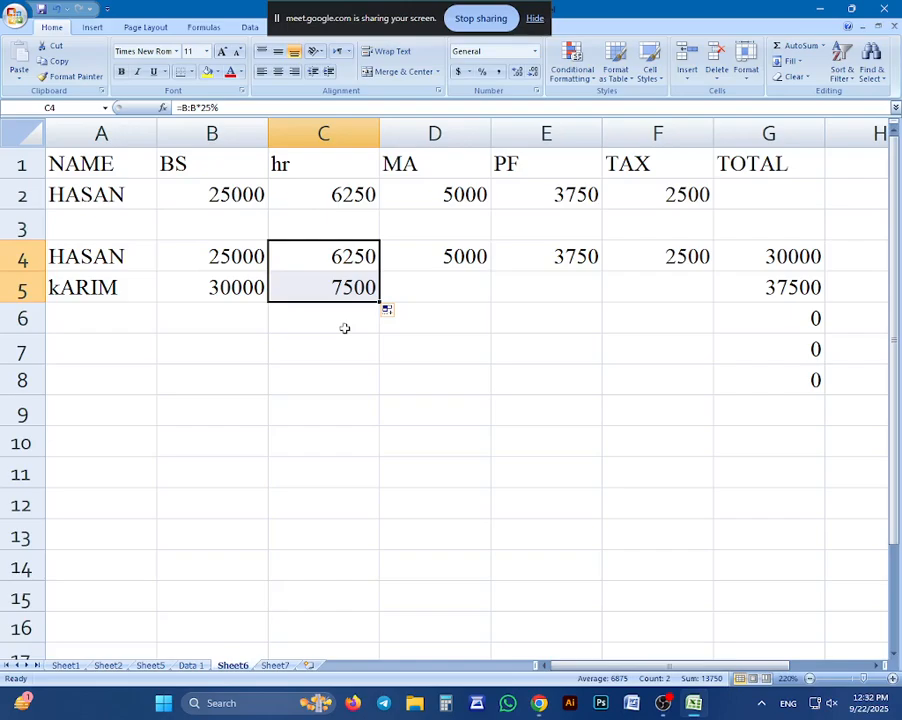
pyautogui.click(462, 258)
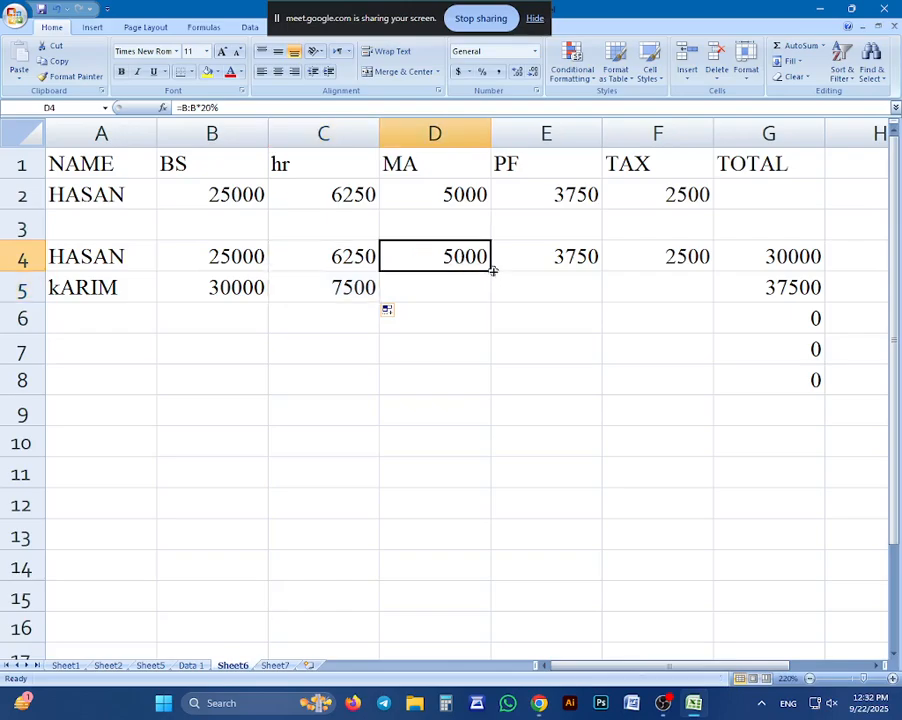
pyautogui.moveTo(491, 268); pyautogui.dragTo(489, 288)
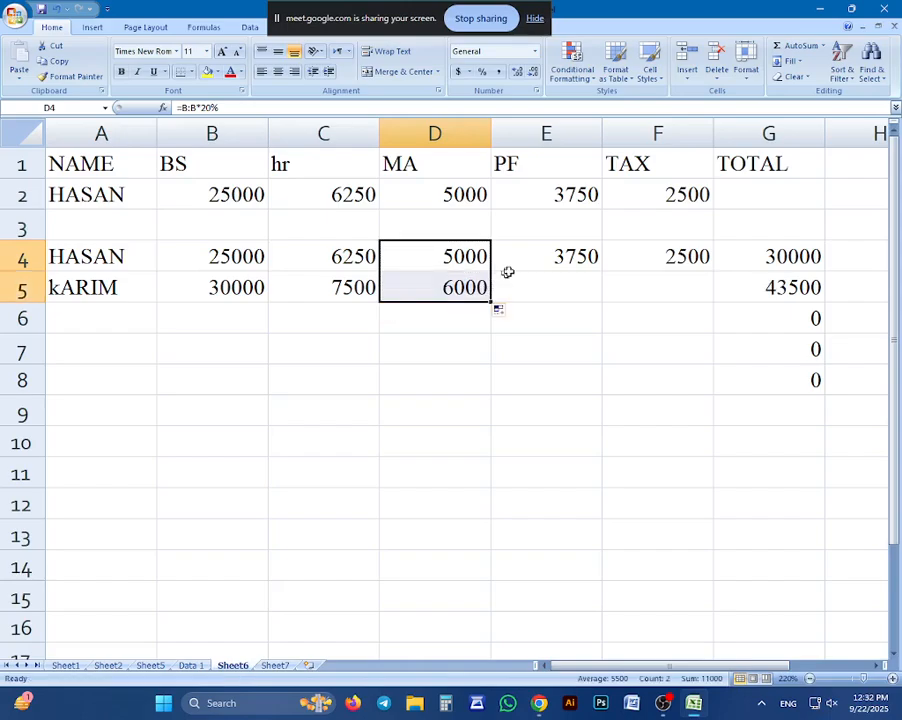
pyautogui.click(585, 260)
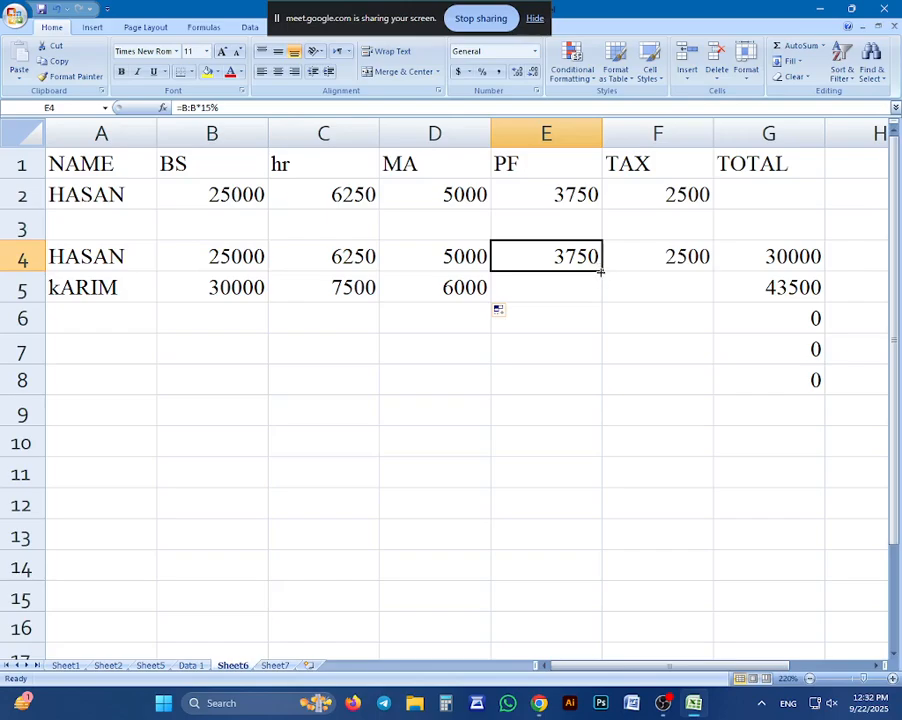
pyautogui.moveTo(600, 272); pyautogui.dragTo(604, 294)
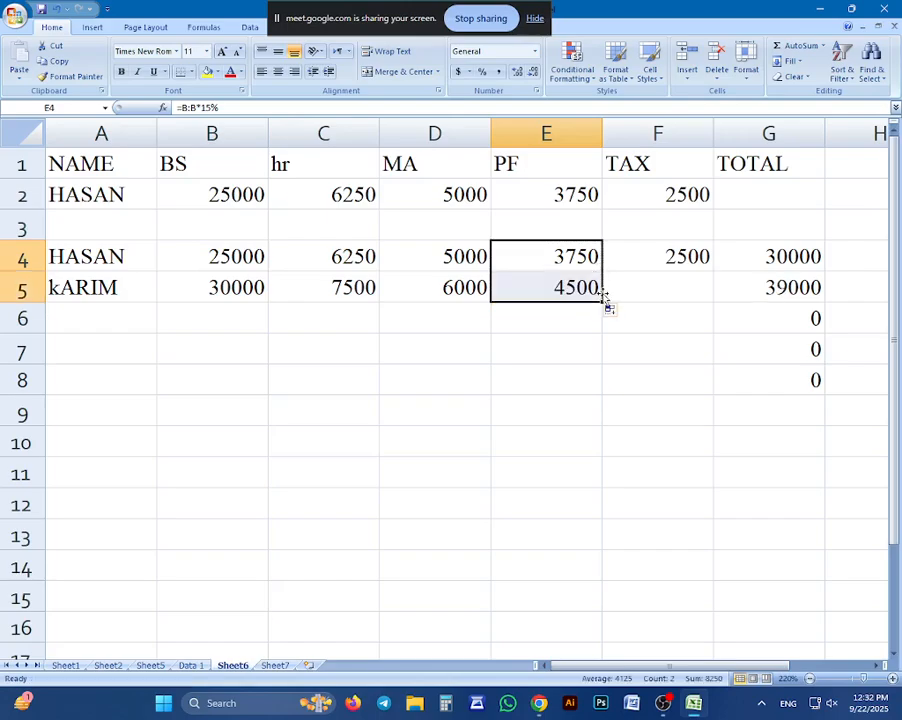
# Step: Fill the TAX formula from F4 into F5, and extend the row 5 cells B5:G5 down through row 8
pyautogui.click(709, 263)
pyautogui.moveTo(714, 273); pyautogui.dragTo(715, 298)
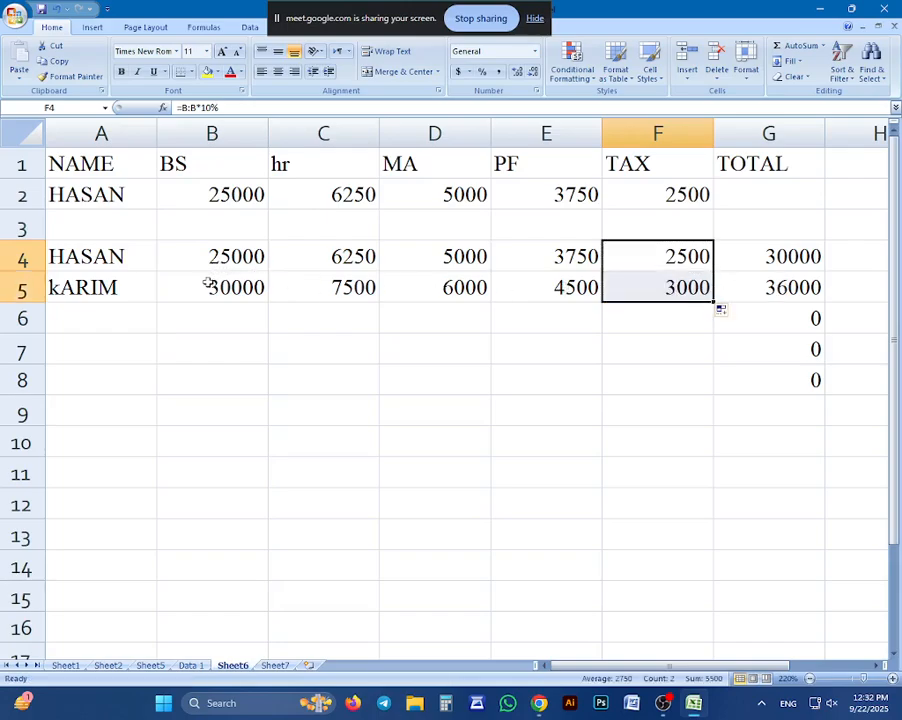
pyautogui.moveTo(206, 284); pyautogui.dragTo(784, 290)
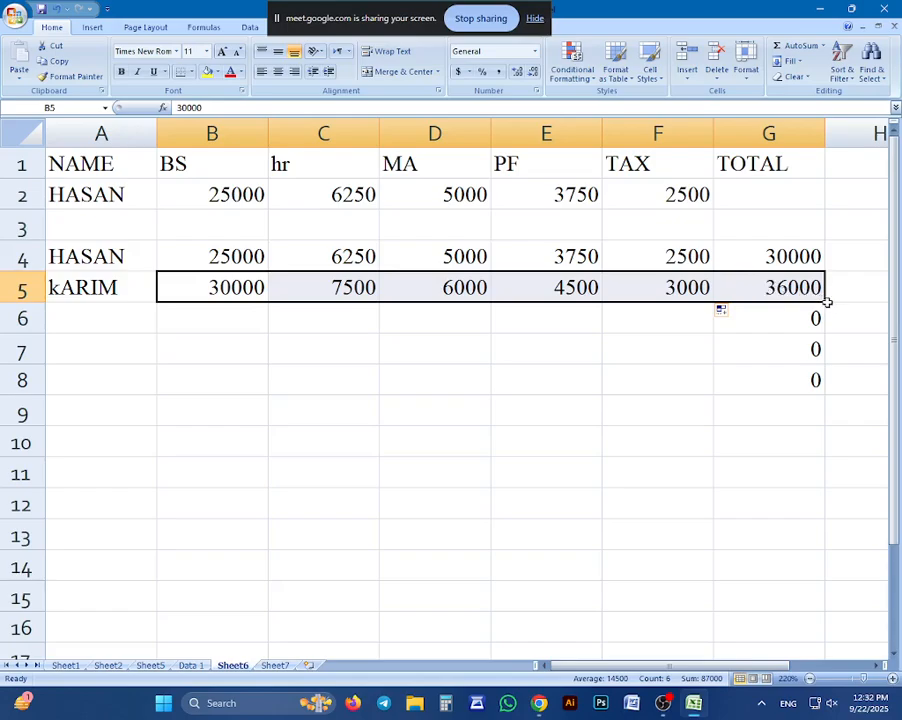
pyautogui.moveTo(829, 302); pyautogui.dragTo(829, 385)
# Step: Add a third employee in row 6, entering the employee's name in A6 and a BS of 100000 in B6
pyautogui.click(83, 324)
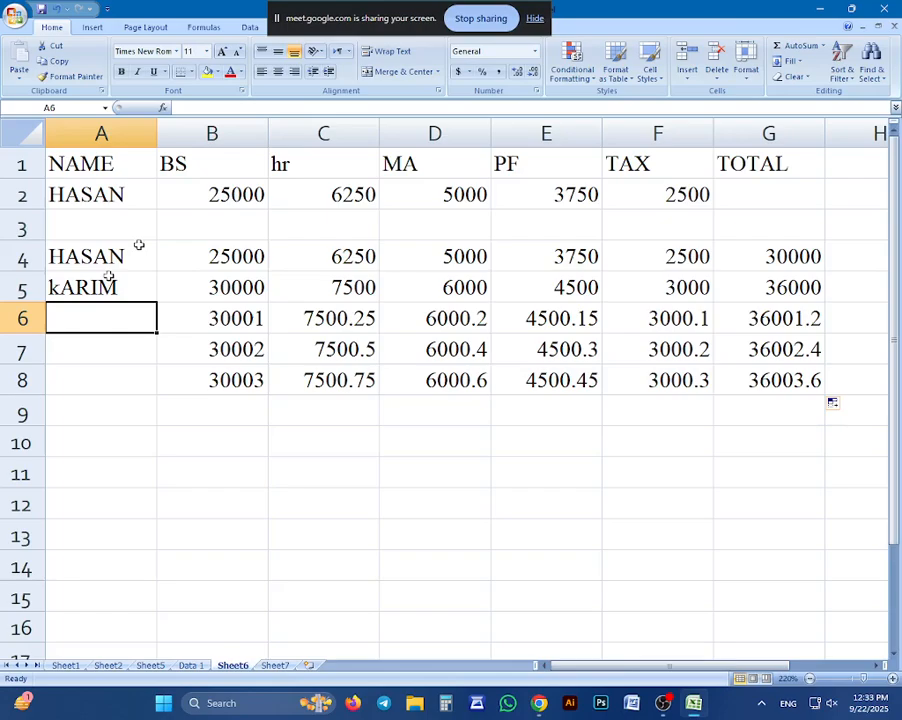
pyautogui.write('Sami')
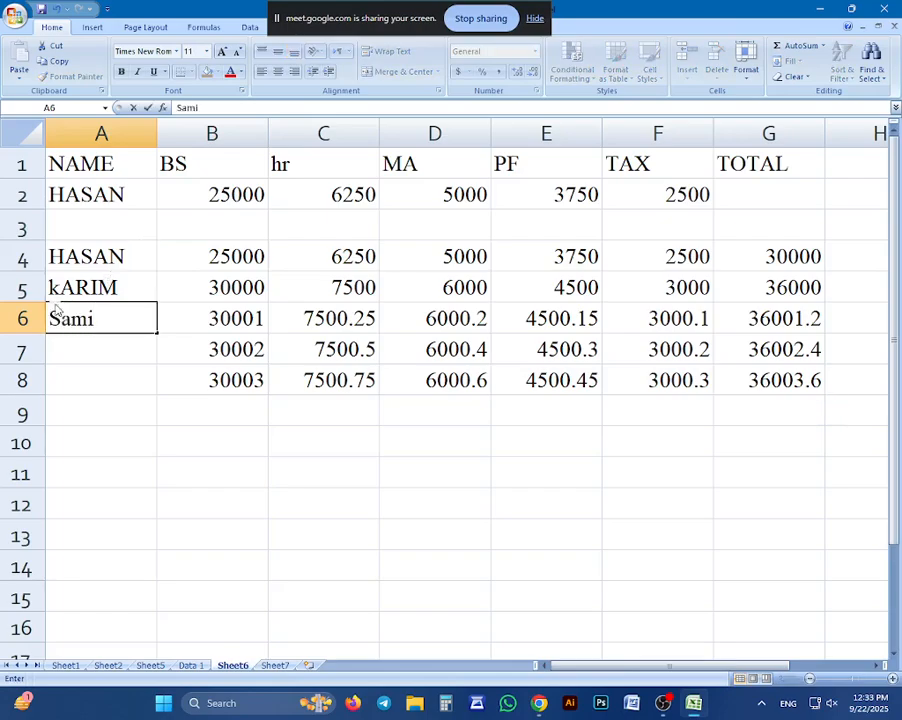
pyautogui.press('Tab')
pyautogui.write('100000')
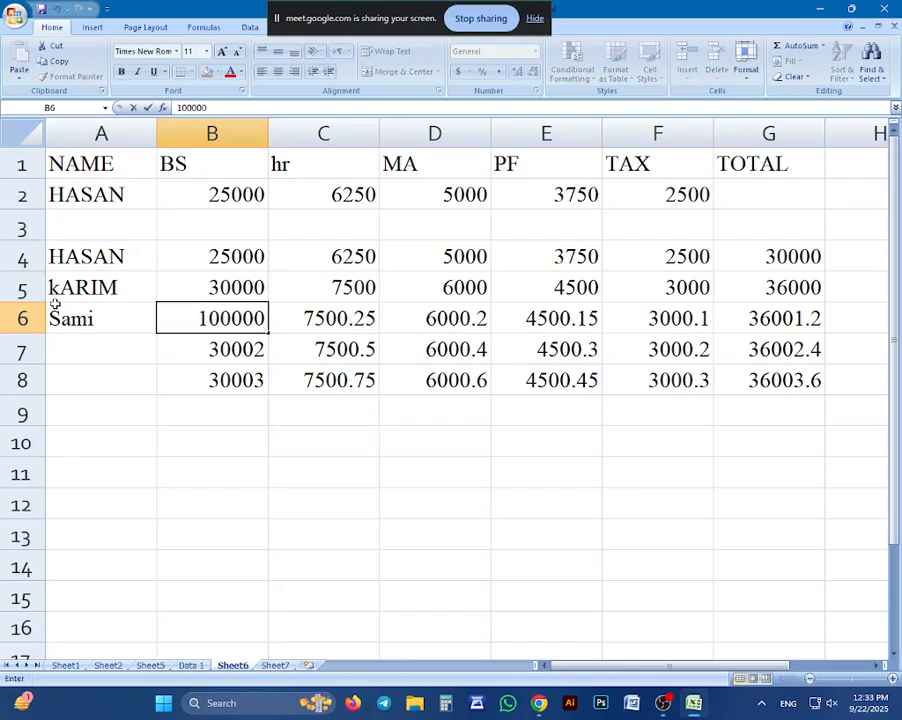
pyautogui.press('Tab')
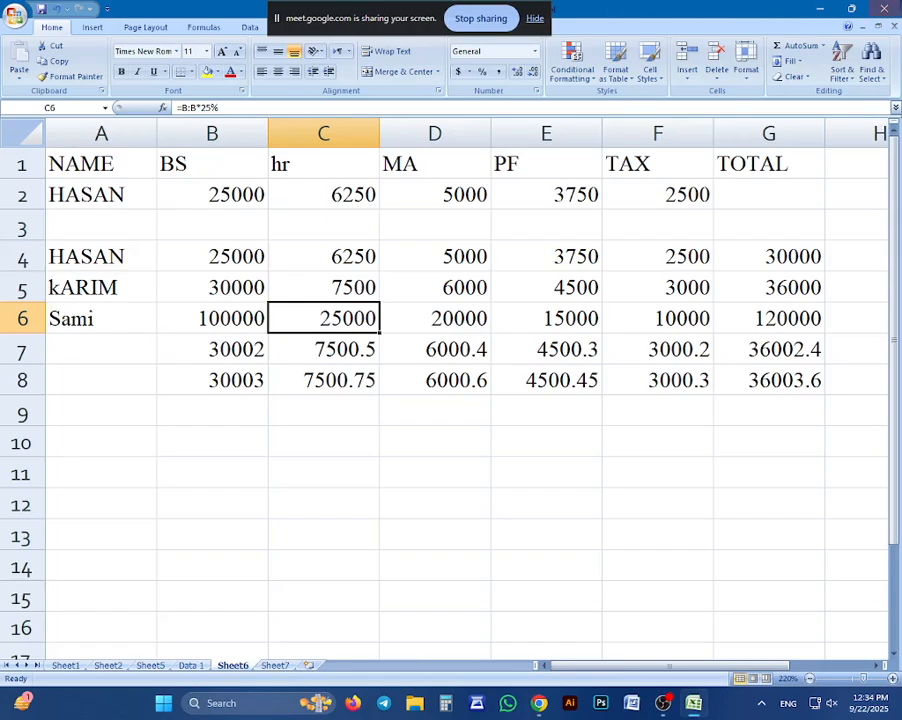
# Step: Close the Excel workbook and Google Meet windows and switch to OBS
pyautogui.click(851, 8)
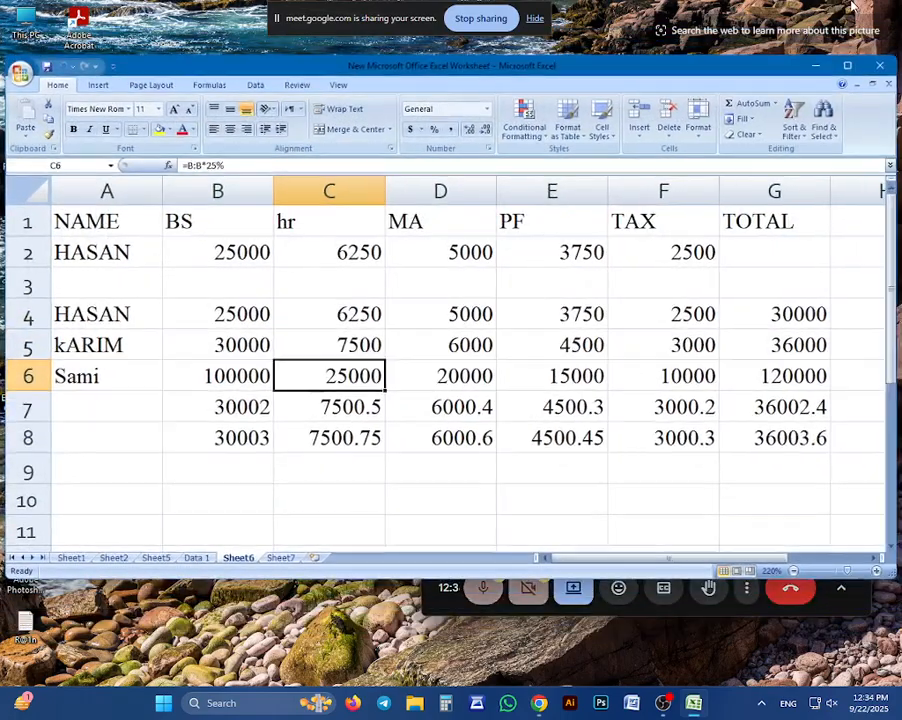
pyautogui.click(878, 67)
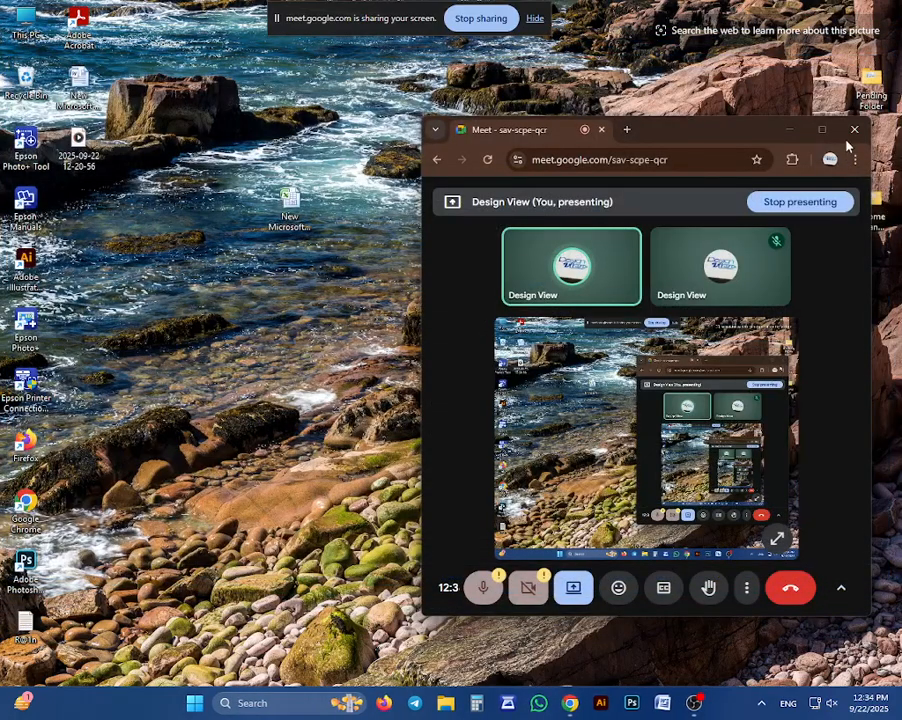
pyautogui.click(855, 129)
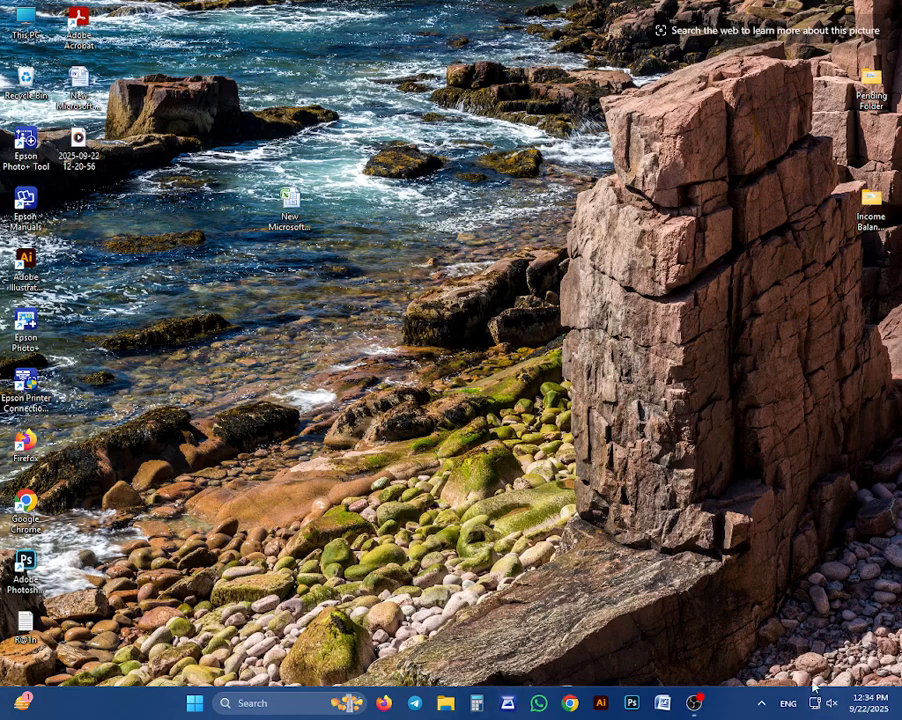
pyautogui.click(694, 701)
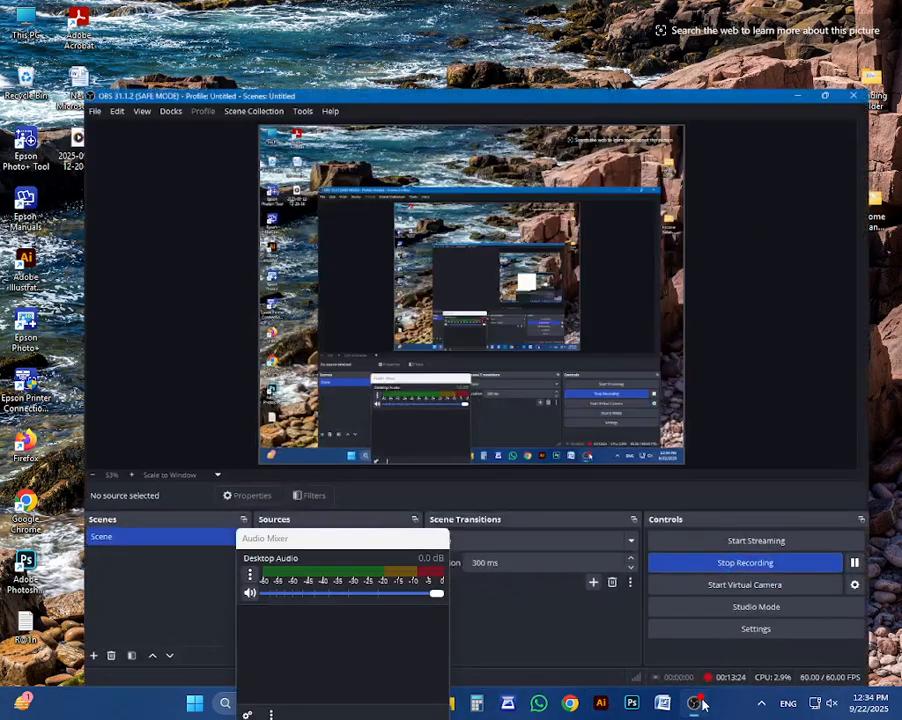